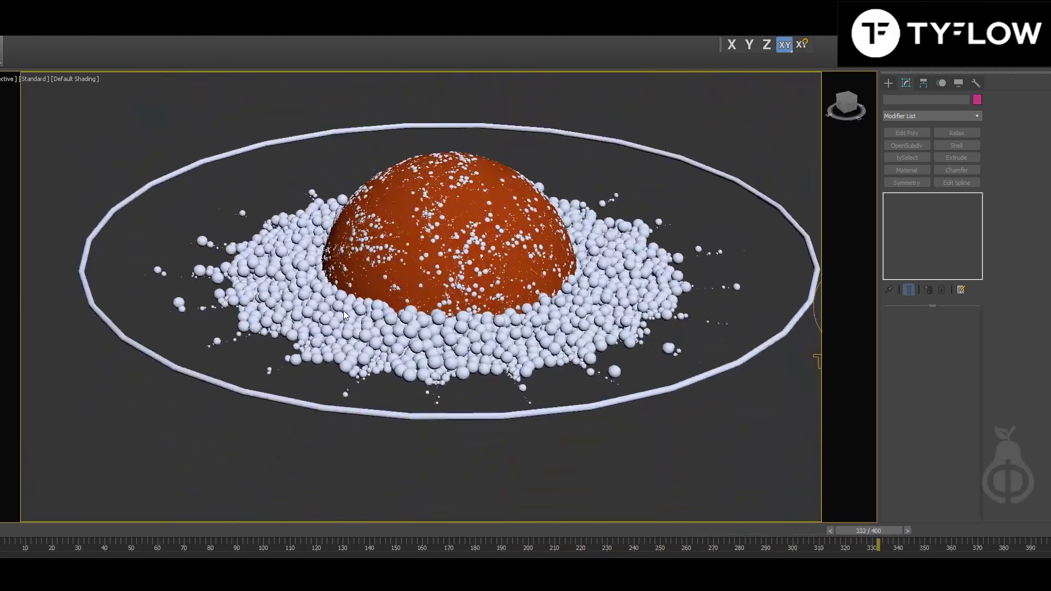
- Examine the finished particle animation around the hemisphere from several distances and angles
scroll(372, 298, "up", 5)
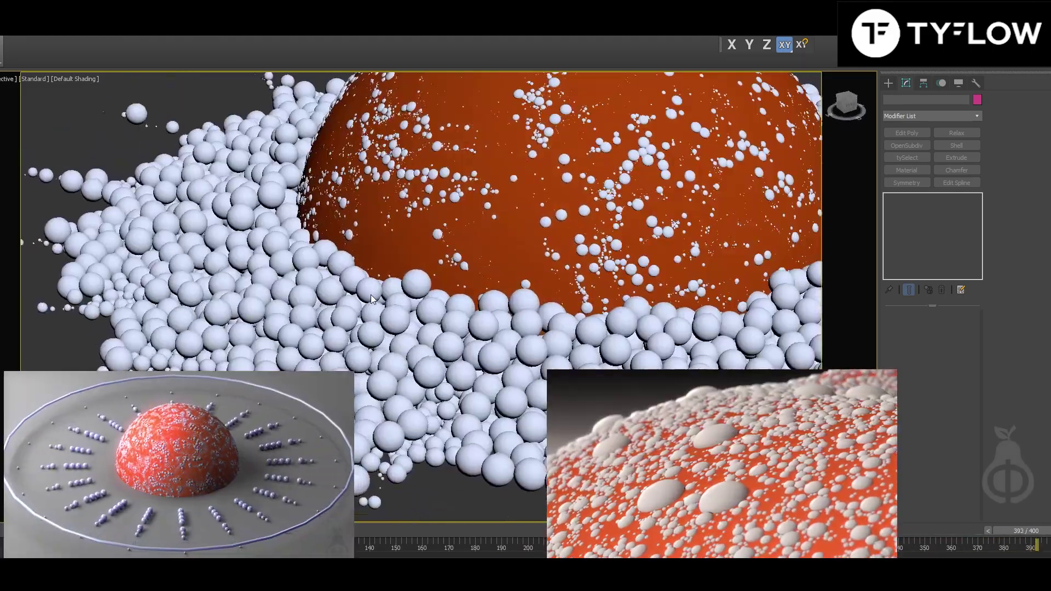
scroll(381, 244, "up", 3)
scroll(381, 244, "down", 3)
scroll(370, 249, "up", 3)
scroll(398, 244, "down", 3)
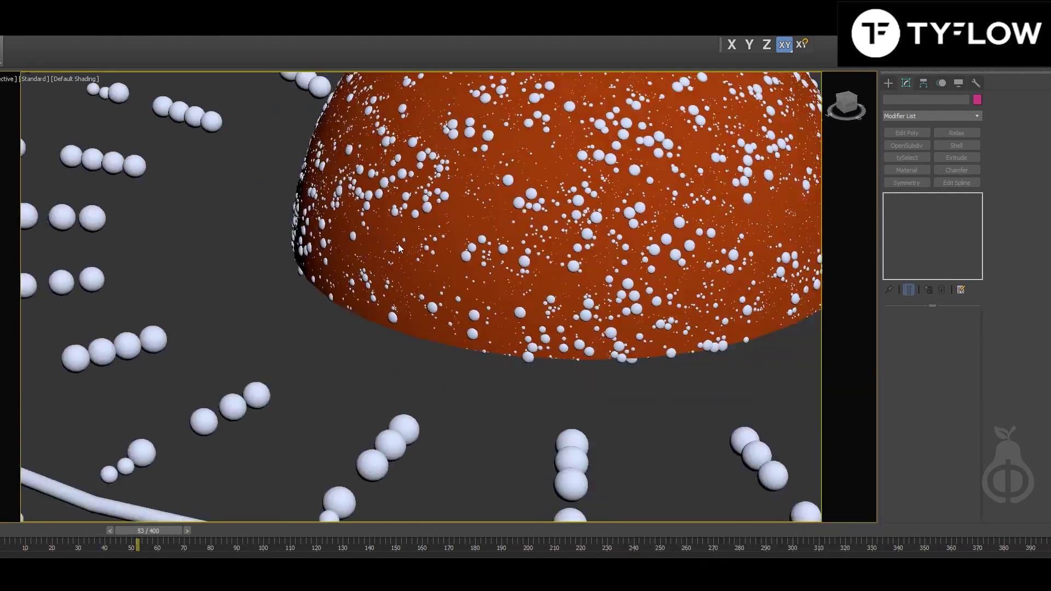
middle_click_drag(407, 242, 407, 295, "alt")
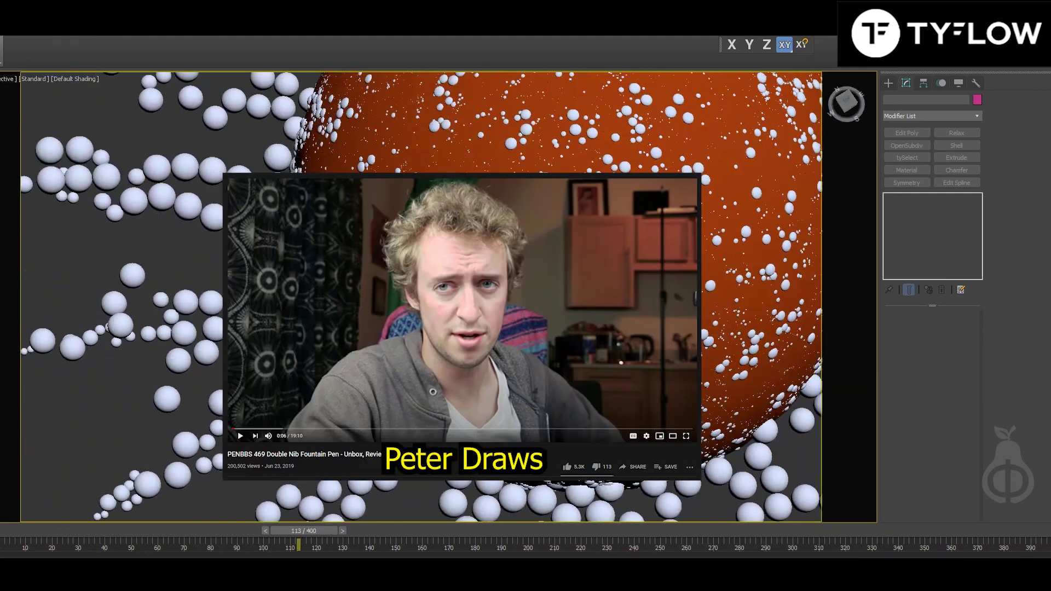
scroll(376, 336, "up", 3)
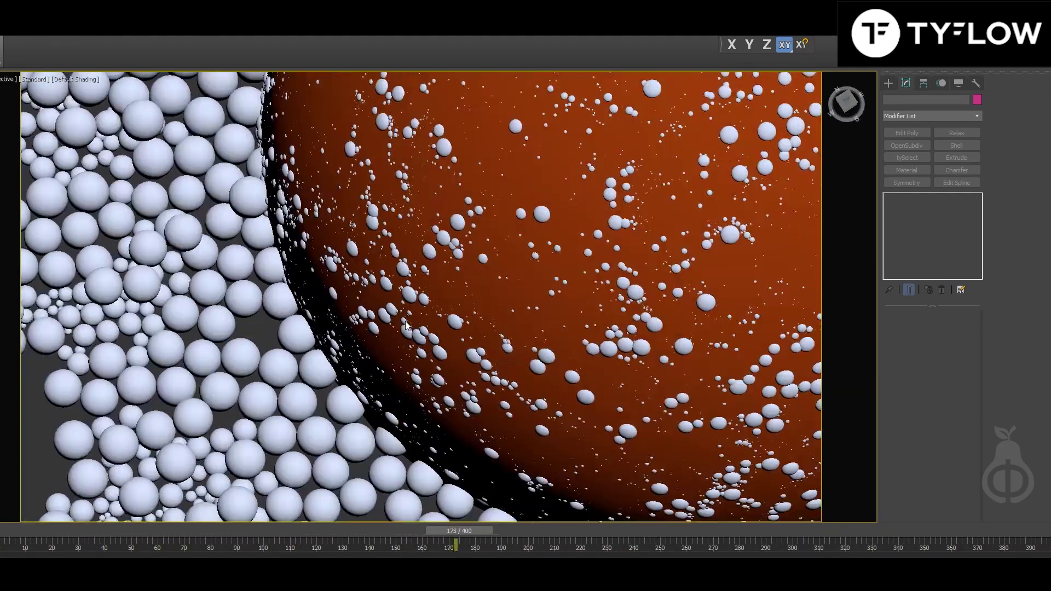
scroll(405, 325, "up", 4)
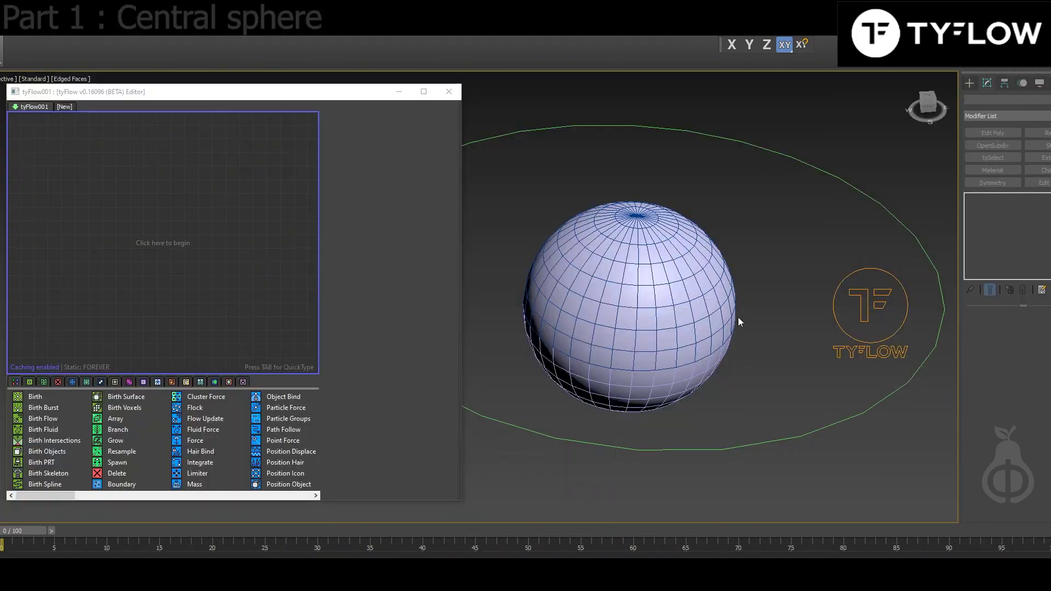
- Delete the full central sphere so that only the hemisphere is left inside the circle
left_click(706, 356)
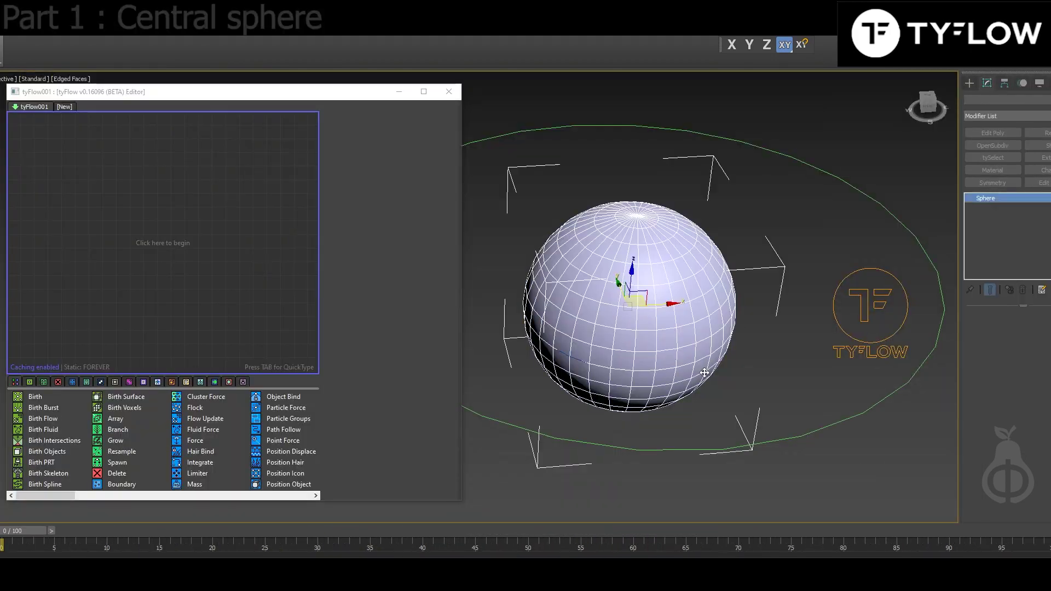
middle_click_drag(763, 390, 752, 364, "alt")
double_click(1018, 332)
left_click(752, 365)
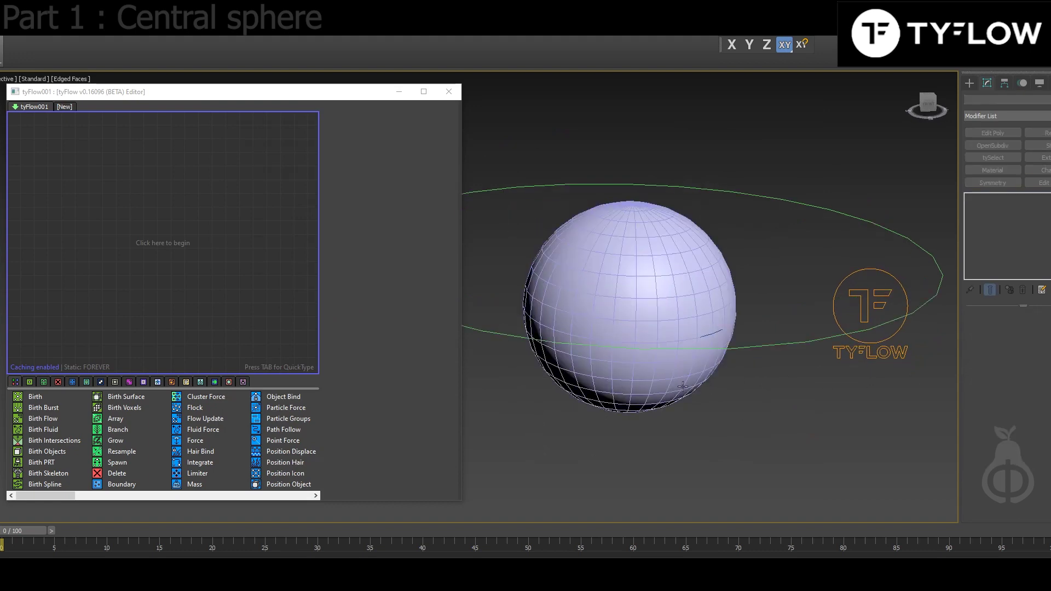
left_click(682, 382)
key("Delete")
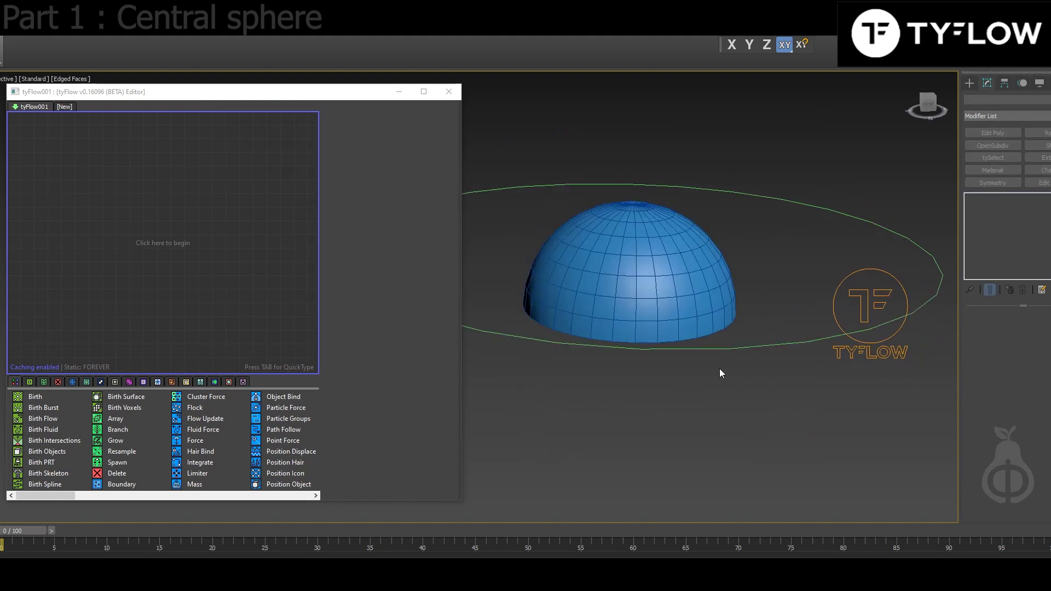
- Check the radius of the circle spline surrounding the hemisphere
left_click(727, 347)
mouse_move(760, 418)
middle_mouse_down("alt")
mouse_move(750, 329)
mouse_move(760, 445)
mouse_move(757, 435)
middle_mouse_up("alt")
left_click(757, 435)
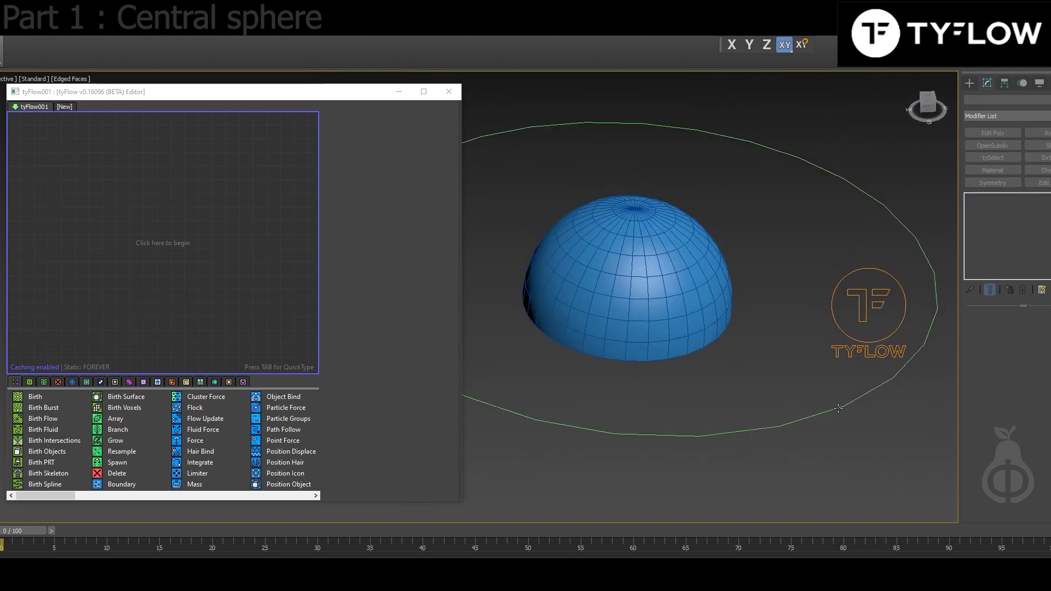
left_click(839, 409)
middle_click_drag(844, 408, 833, 420, "alt")
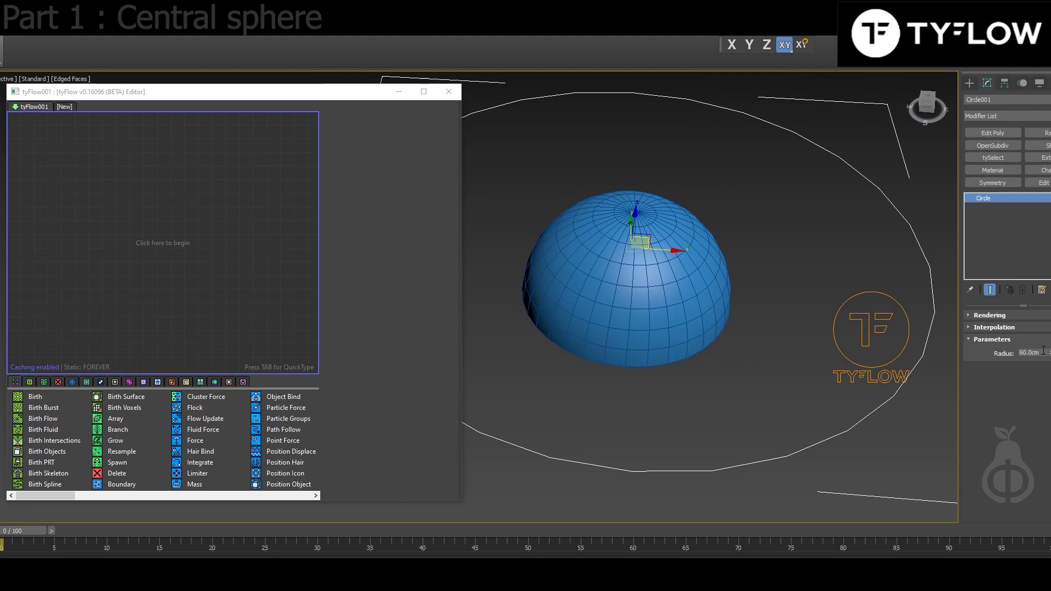
left_click_drag(1043, 352, 1004, 349)
middle_click_drag(767, 286, 757, 295)
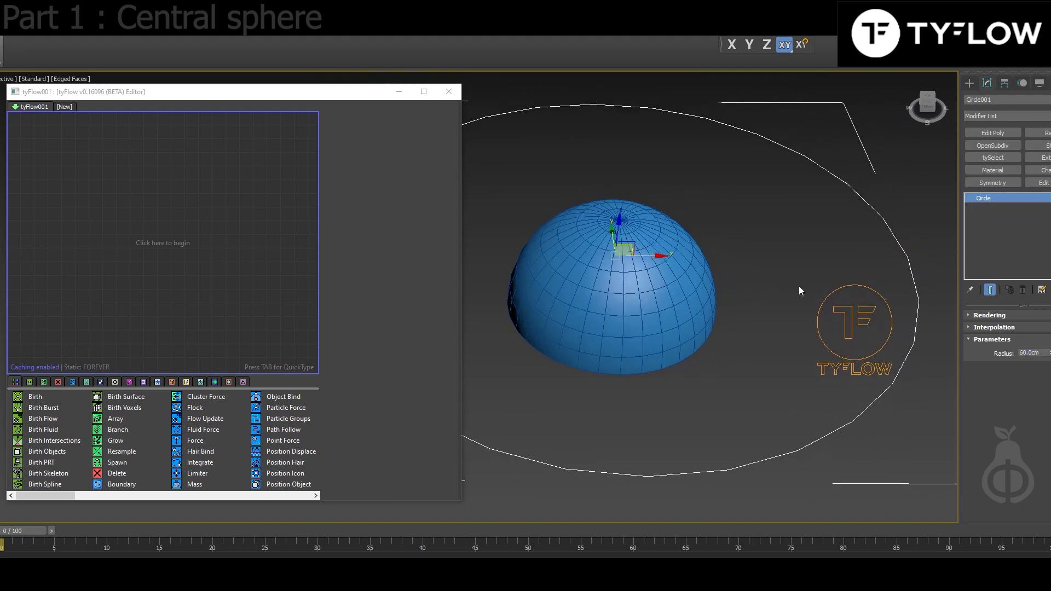
left_click(917, 318)
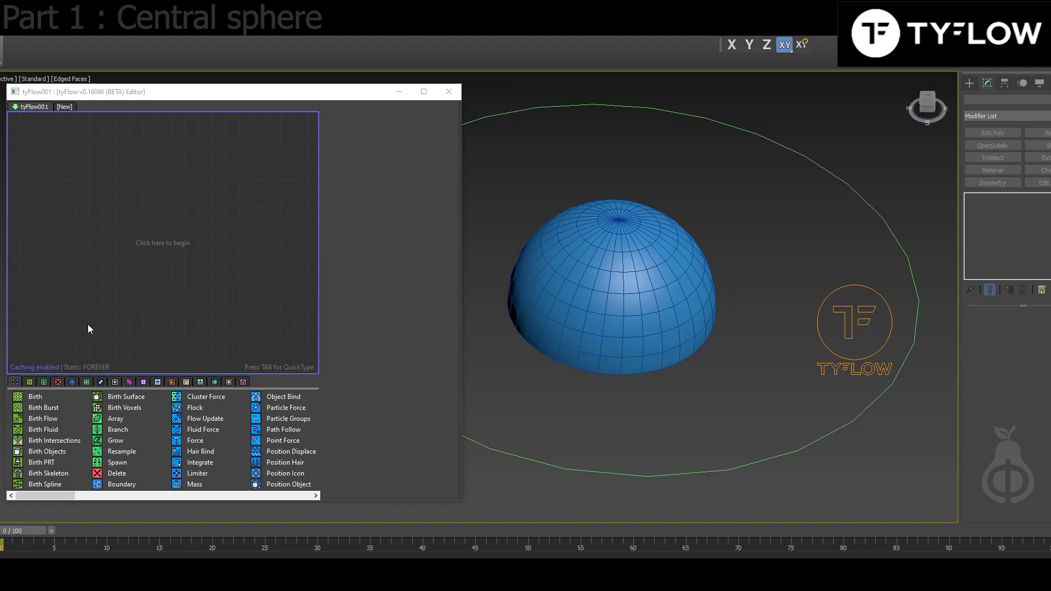
- Create an event with a Birth operator in the empty flow, with its end frame at 0 and a total of 10000 particles
left_click_drag(48, 398, 110, 186)
double_click(418, 140)
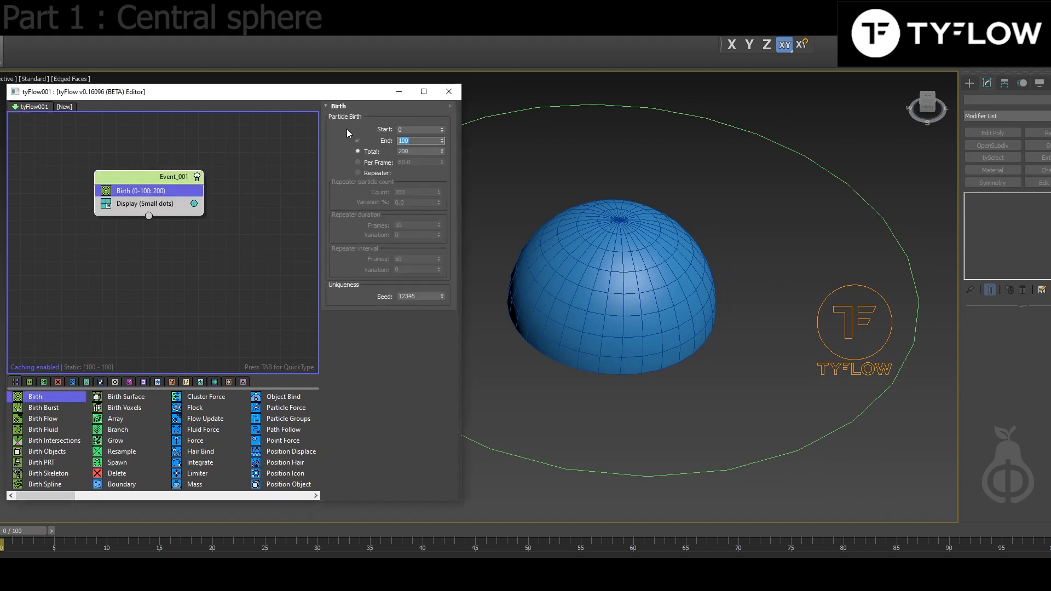
type("0")
key("Return")
double_click(429, 150)
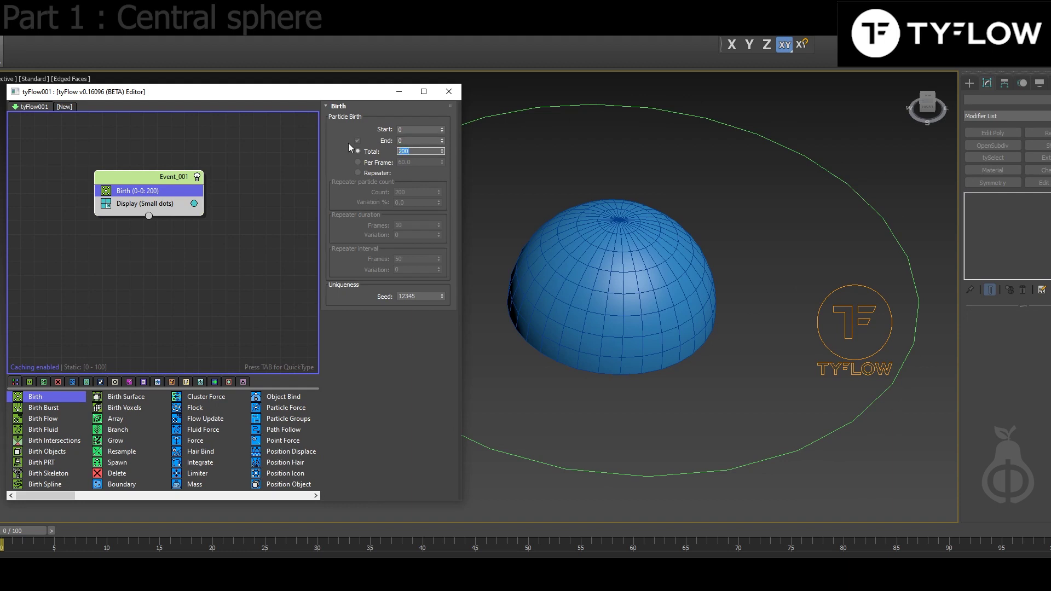
type("10000")
key("Return")
- Add a Position Object operator to the event and pick the hemisphere as its emitter object
left_click(148, 178)
key("Tab")
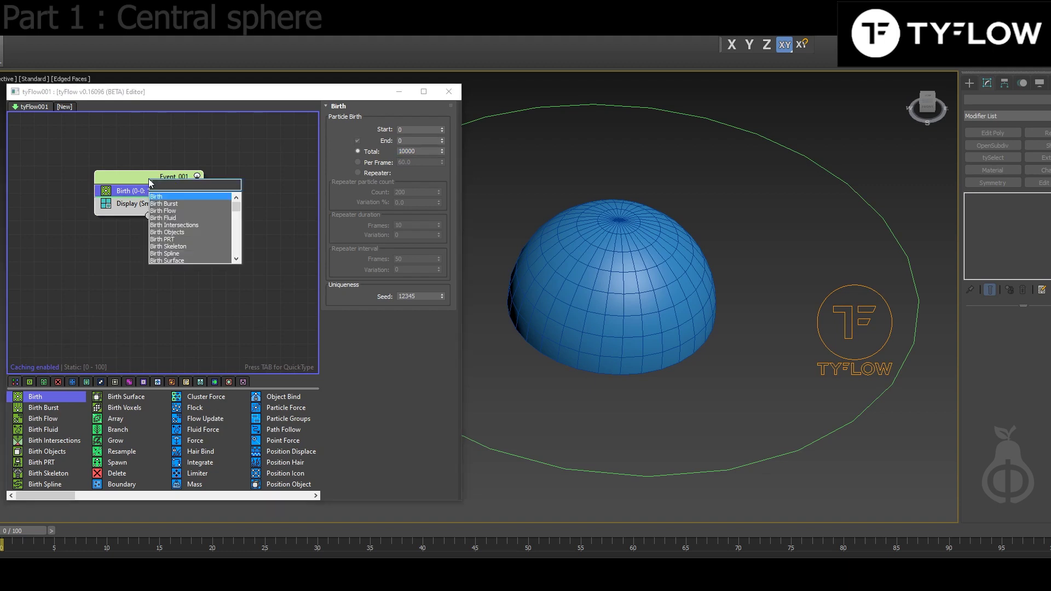
type("ob")
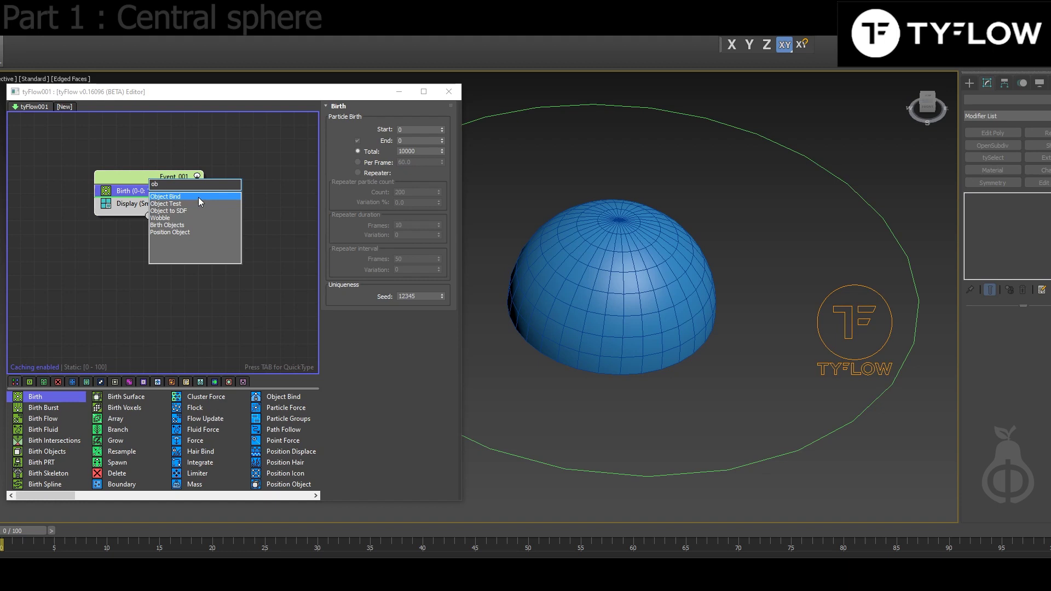
left_click(189, 233)
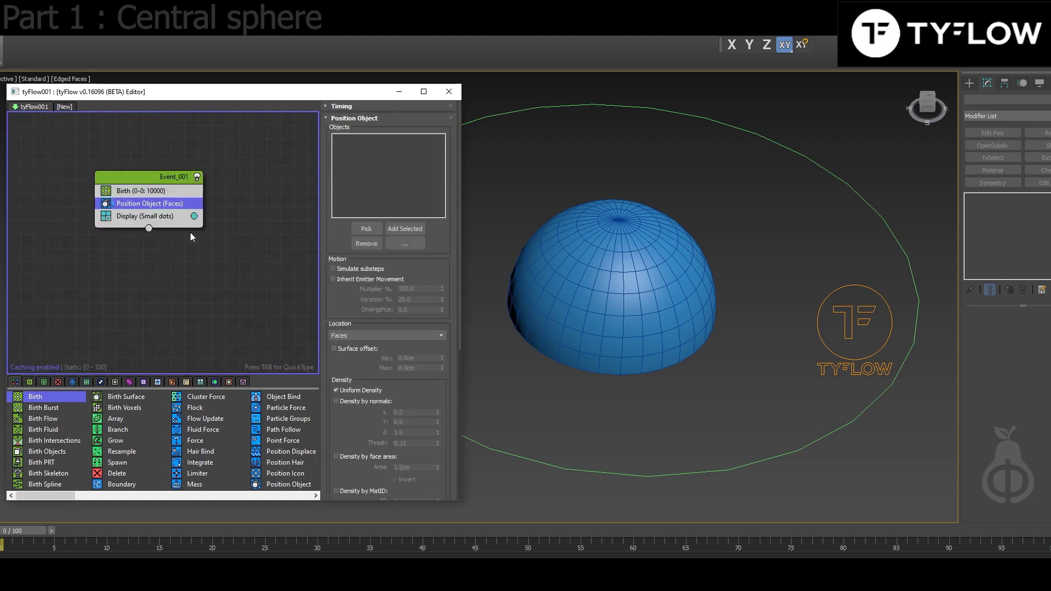
left_click(367, 228)
left_click(617, 310)
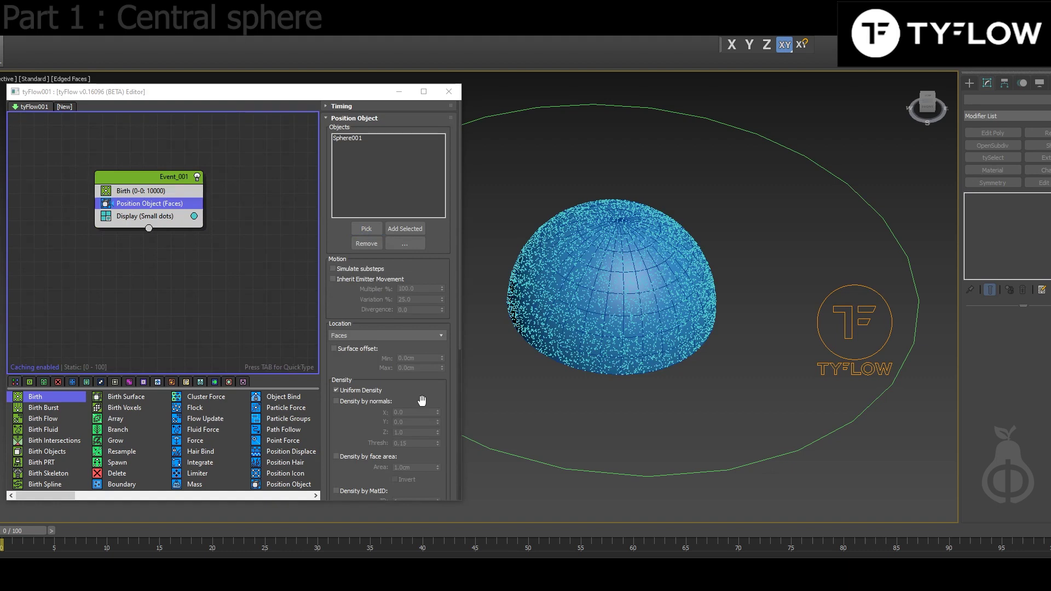
- Add a Shape operator to the event and set its 3D mesh to Geosphere (MidRes)
key("Tab")
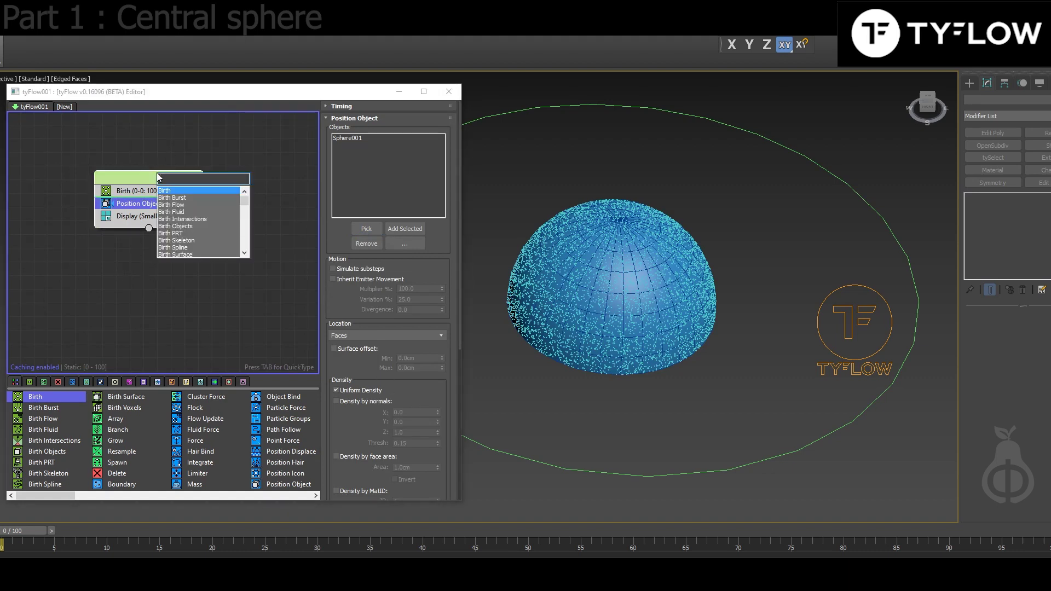
type("shape")
key("Return")
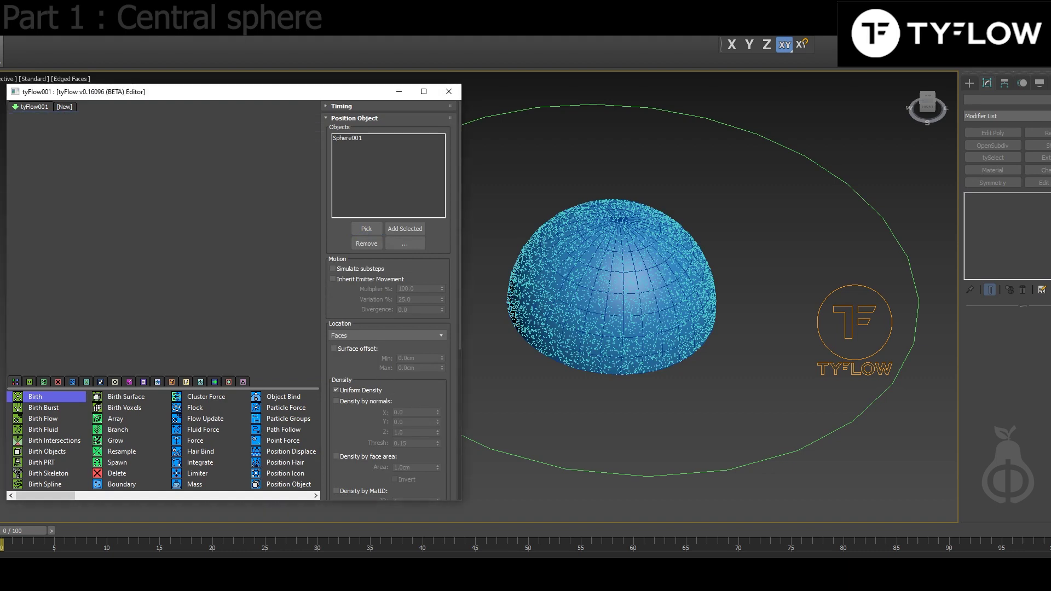
scroll(332, 276, "down", 2)
left_click_drag(333, 276, 353, 66)
left_click(343, 357)
left_click(391, 359)
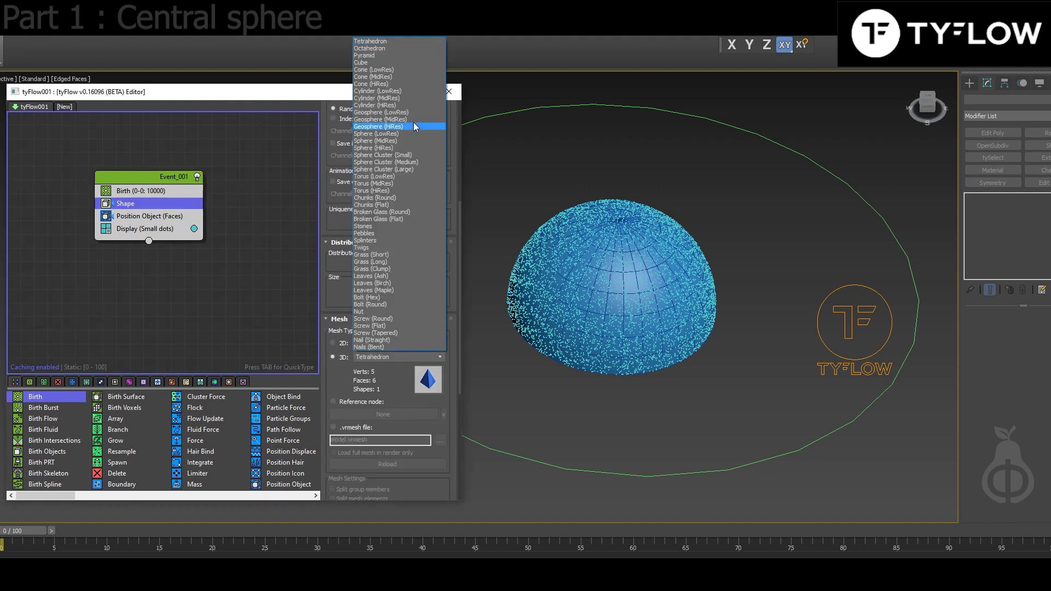
left_click(411, 119)
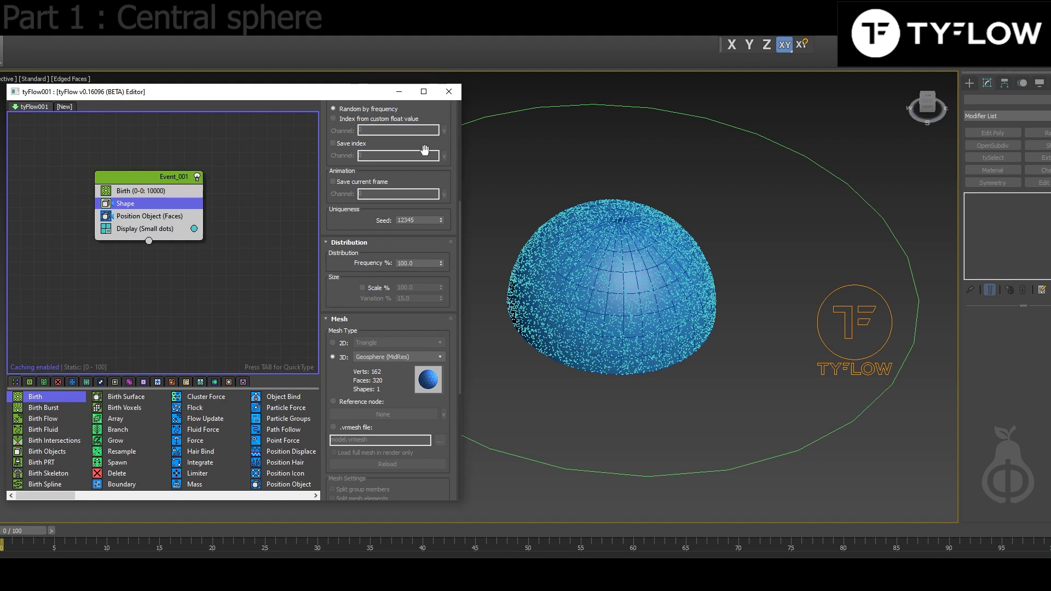
scroll(405, 159, "down", 5)
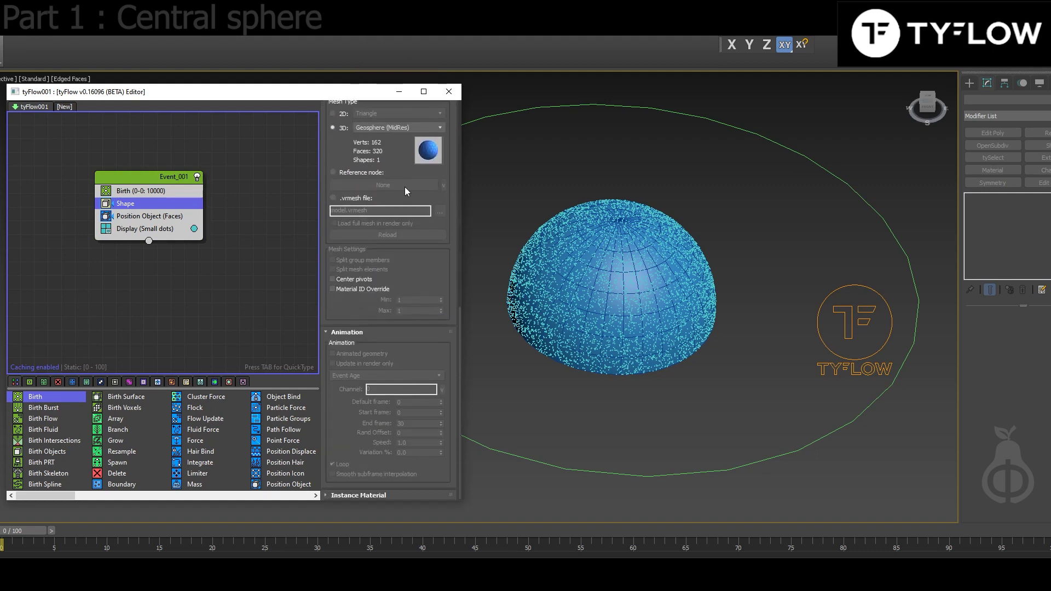
scroll(377, 446, "up", 7)
- Add a Scale operator below Position Object, unlink its scale axes and set the Z scale to 45%
key("Tab")
type("sca")
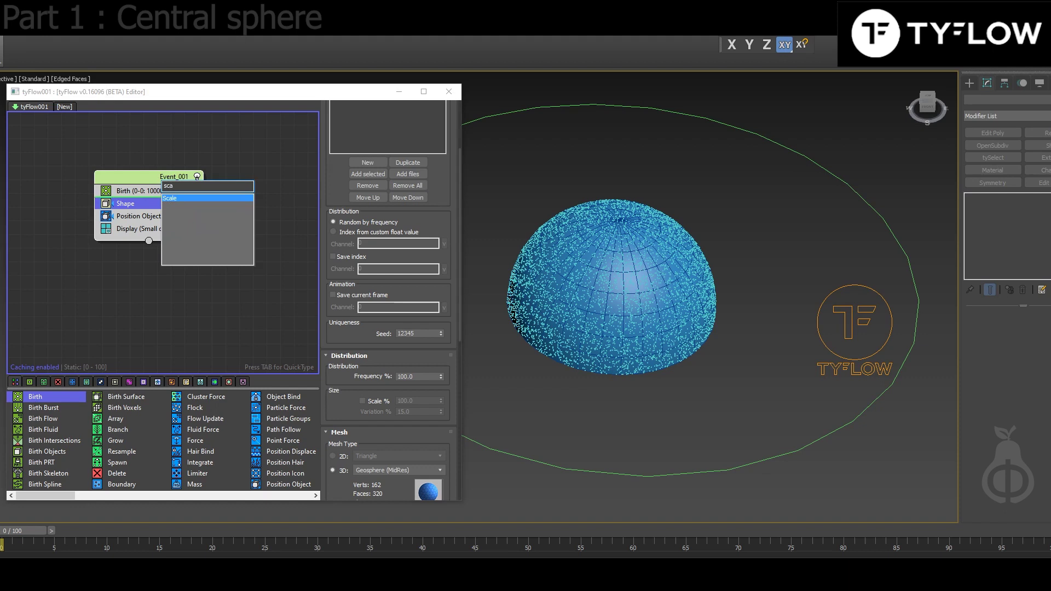
key("Return")
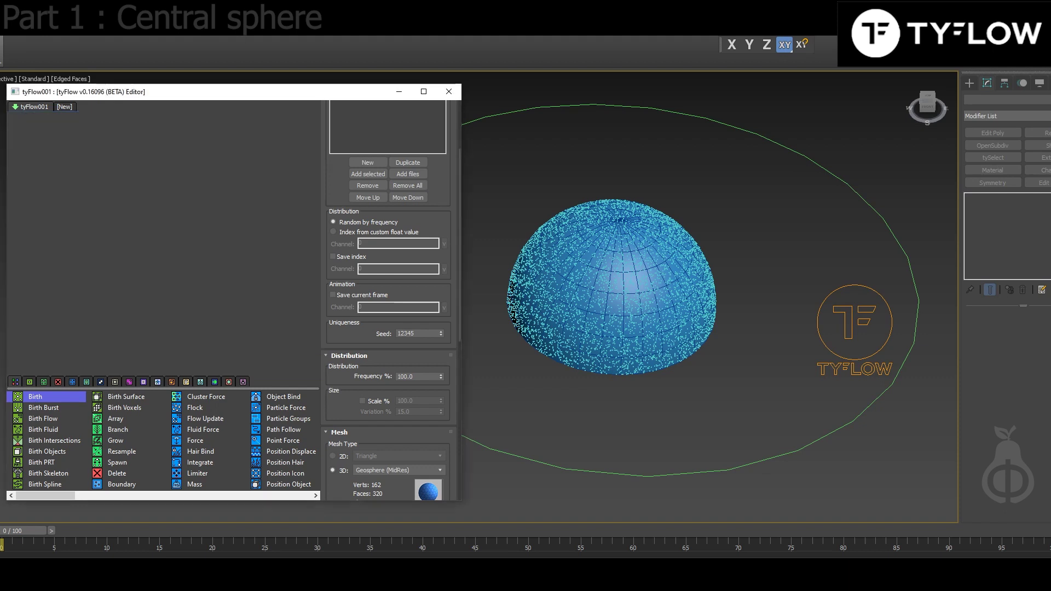
left_click_drag(141, 211, 143, 235)
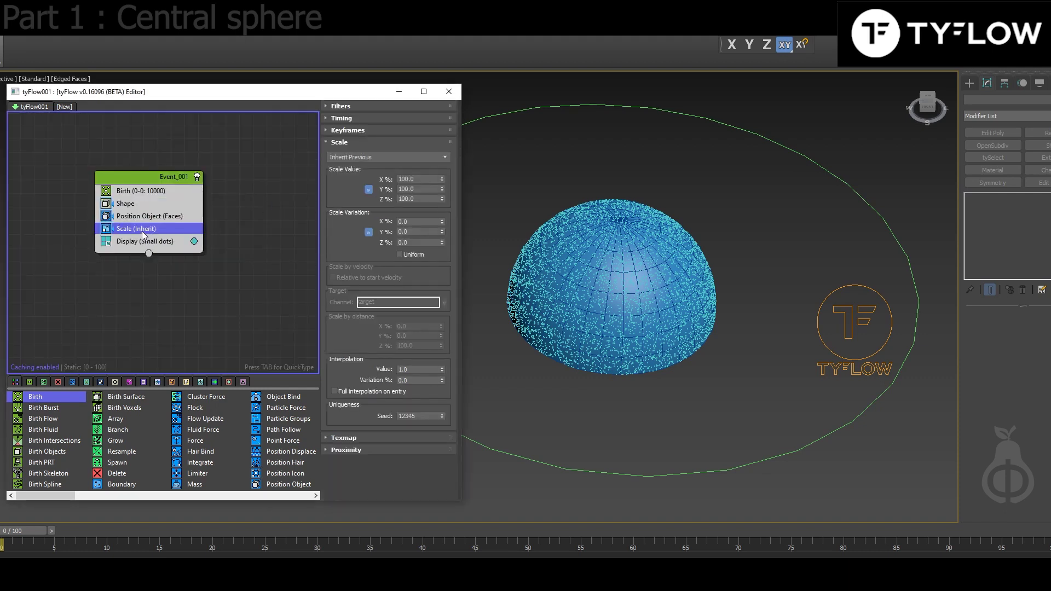
left_click(369, 190)
scroll(603, 249, "up", 5)
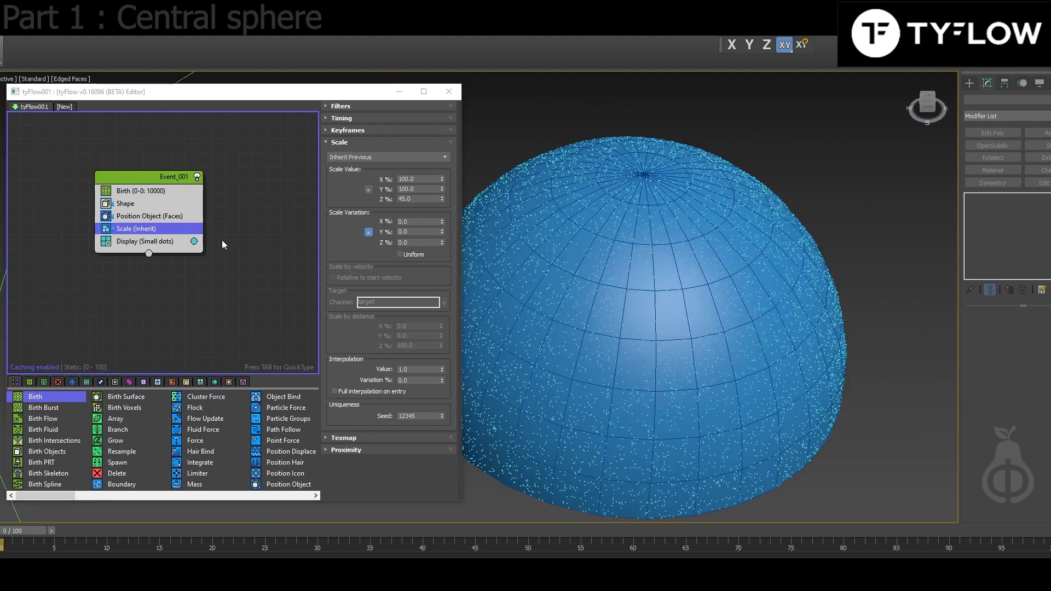
- Set the Display operator's type to Geometry and turn off edged faces to inspect the particles on the hemisphere
left_click(167, 247)
left_click(362, 129)
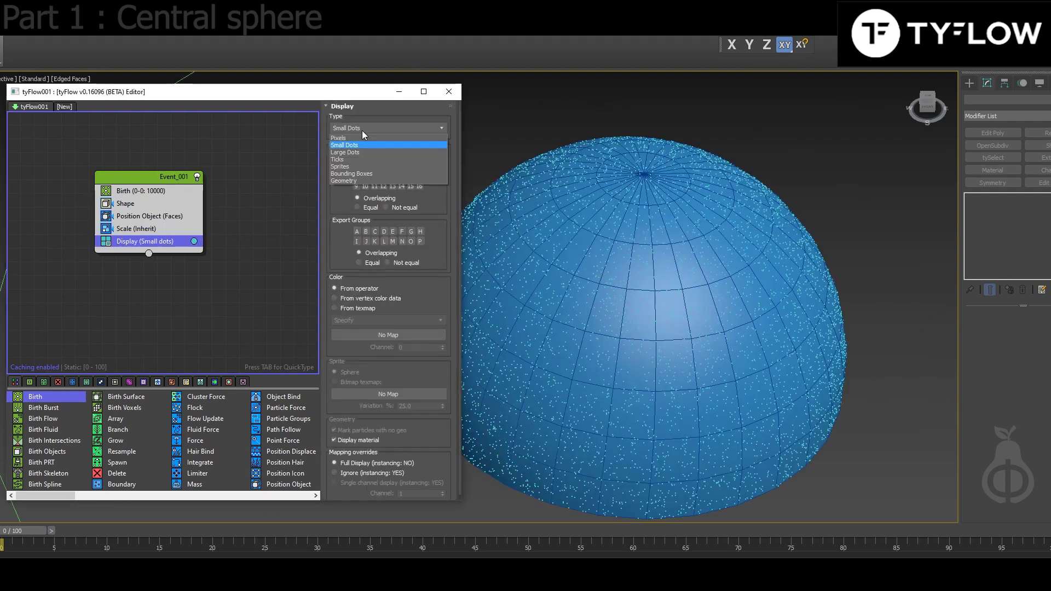
left_click(345, 180)
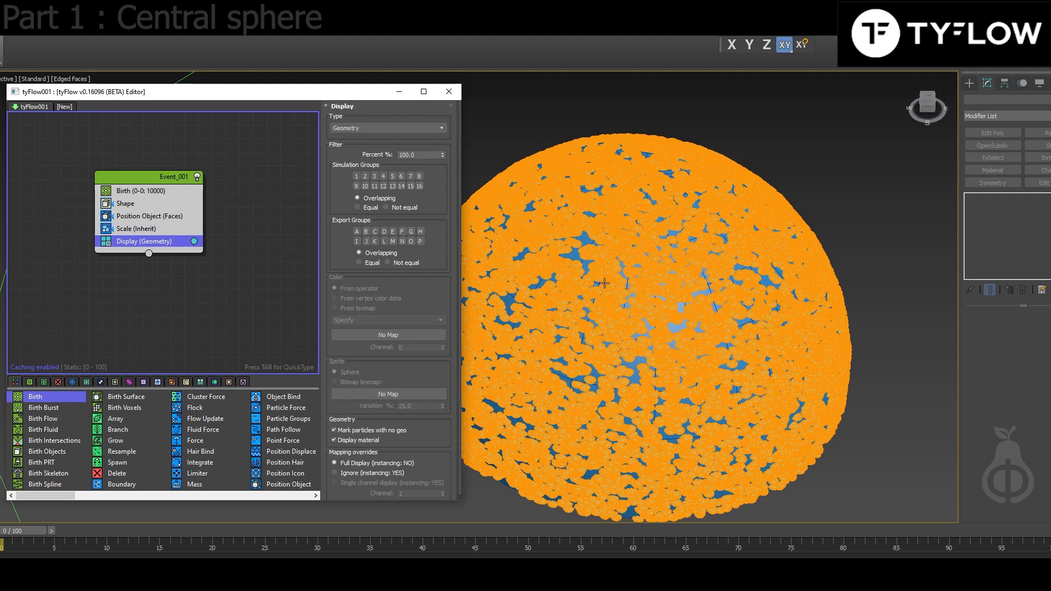
key("F4")
scroll(605, 281, "up", 3)
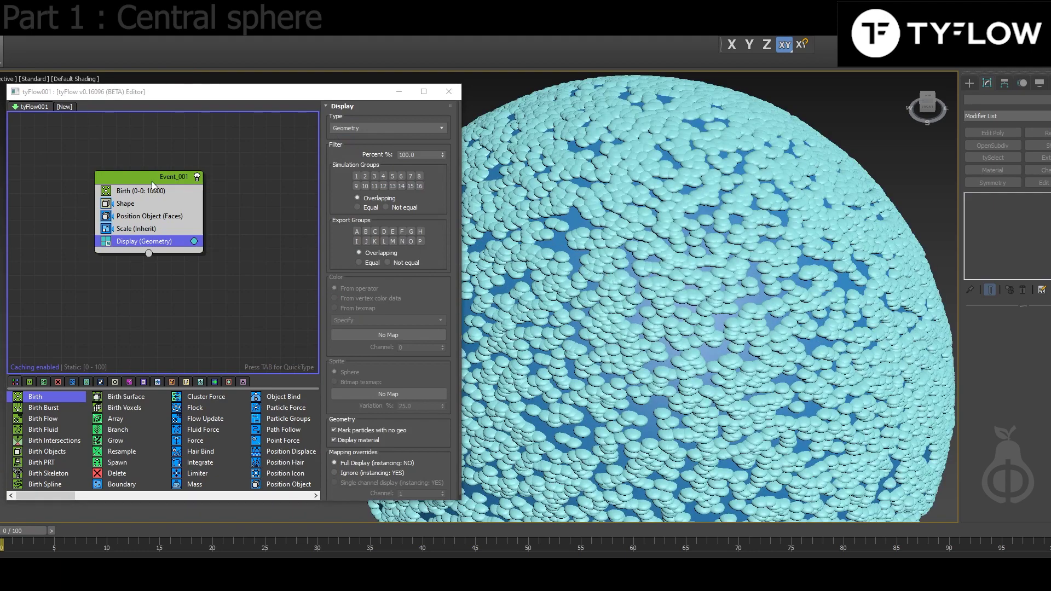
scroll(605, 280, "up", 4)
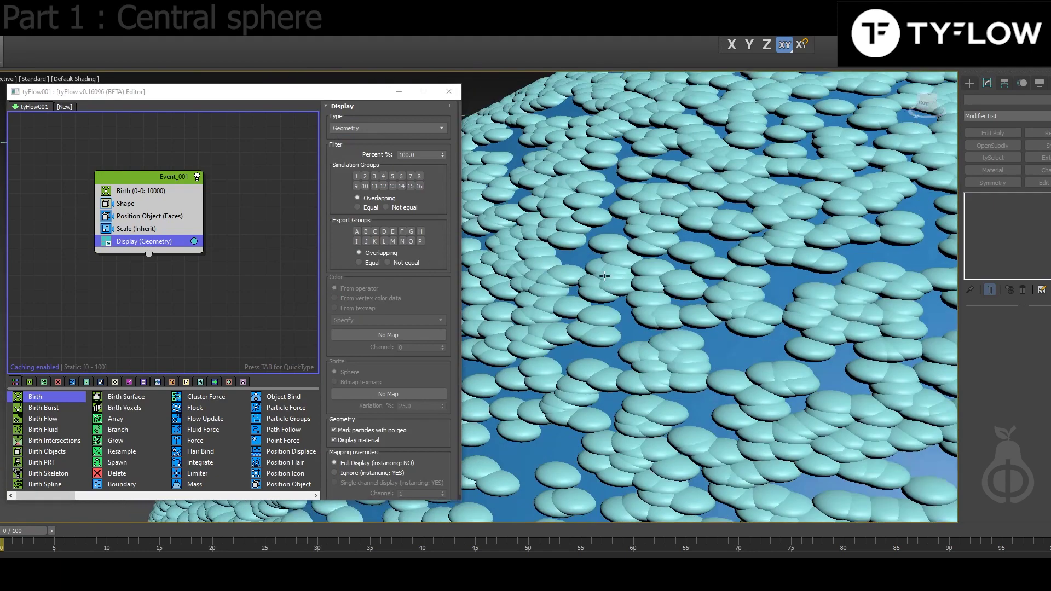
scroll(604, 276, "down", 5)
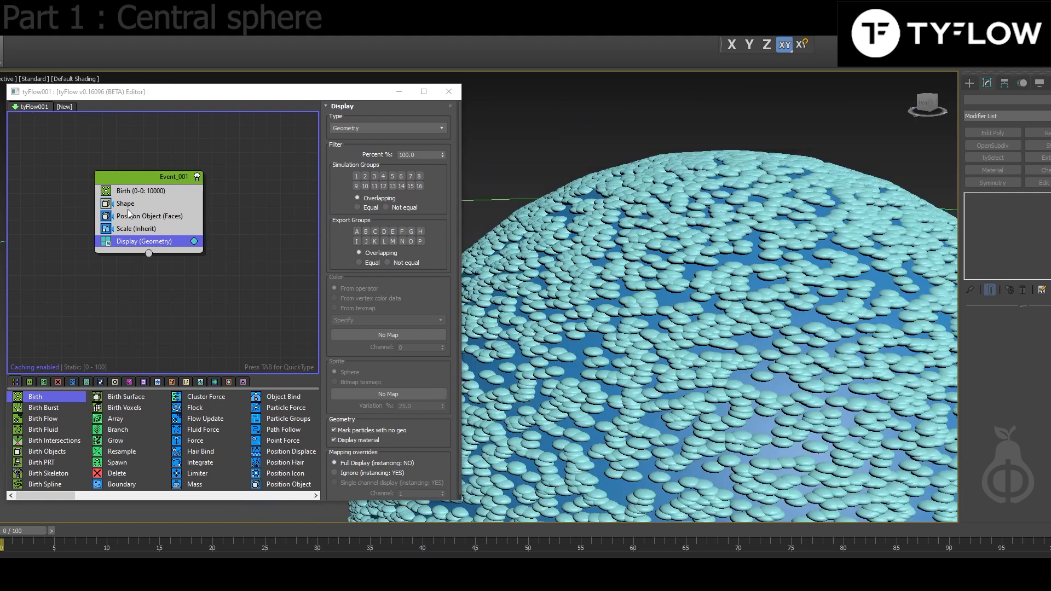
- Enable Align to Surface in the Position Object operator's orientation settings
left_click(146, 217)
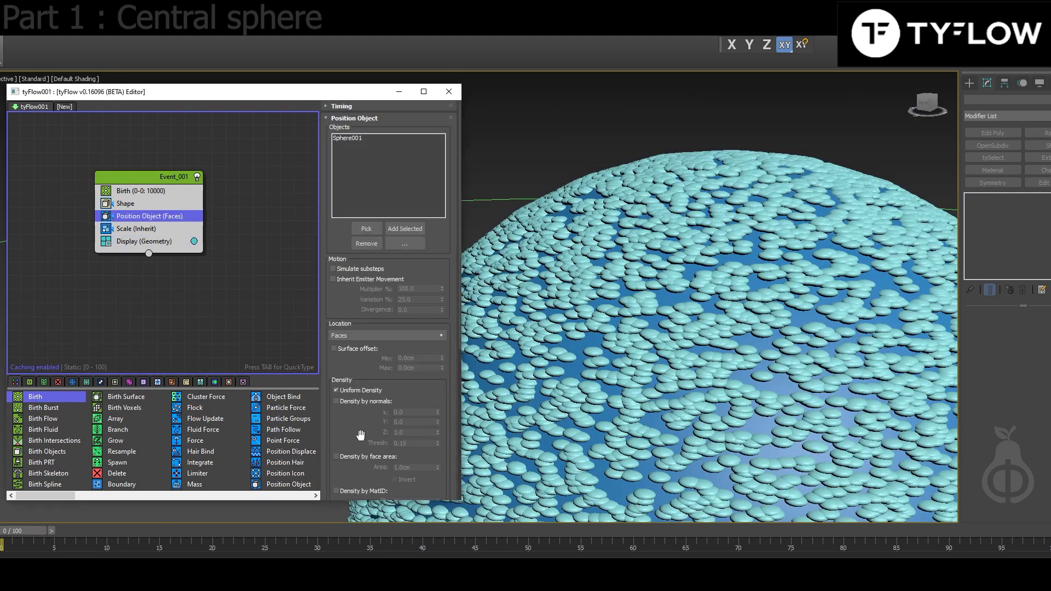
left_click_drag(359, 434, 370, 137)
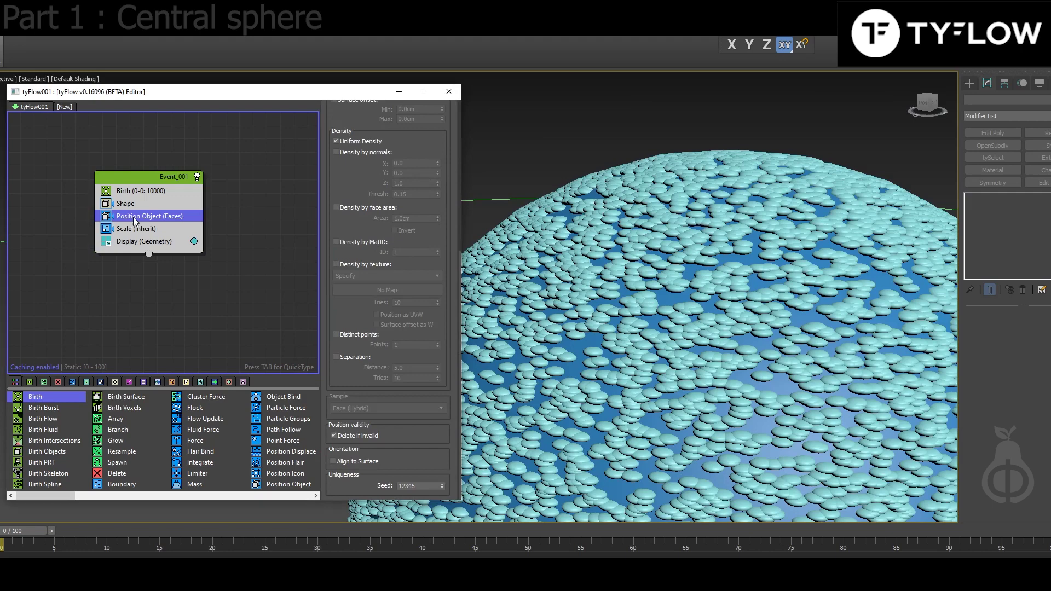
left_click(358, 462)
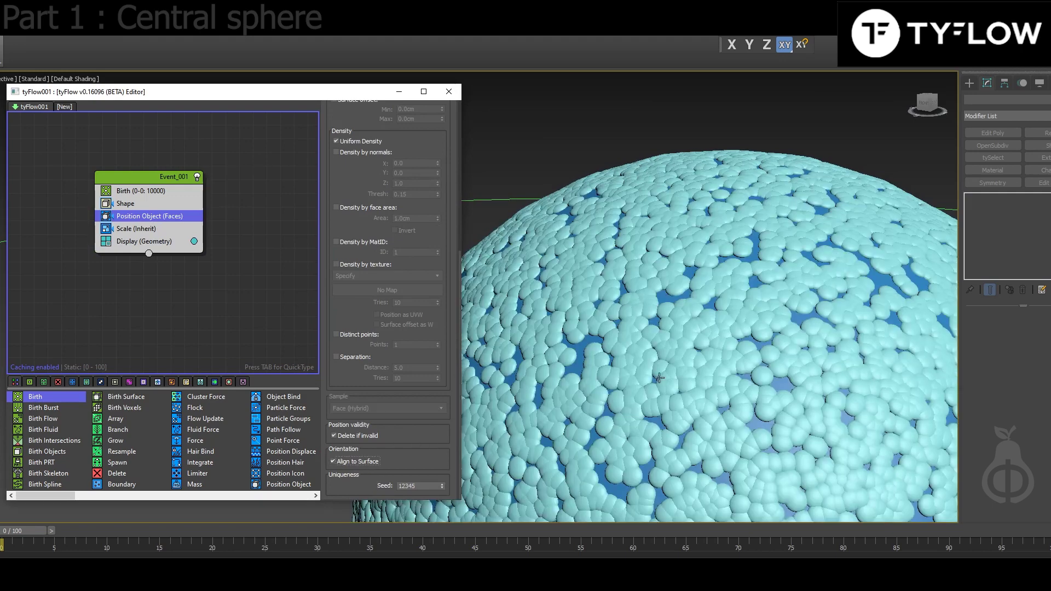
- Add a Fuse operator to the event and place it directly below the Scale operator
middle_click_drag(700, 363, 665, 335, "alt")
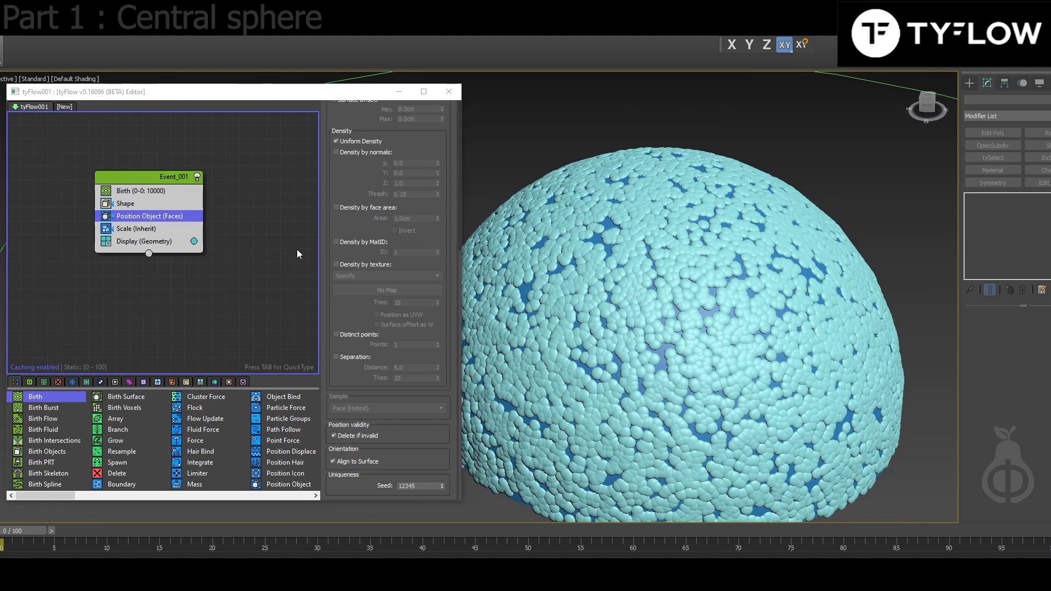
scroll(383, 263, "up", 1)
scroll(605, 322, "up", 5)
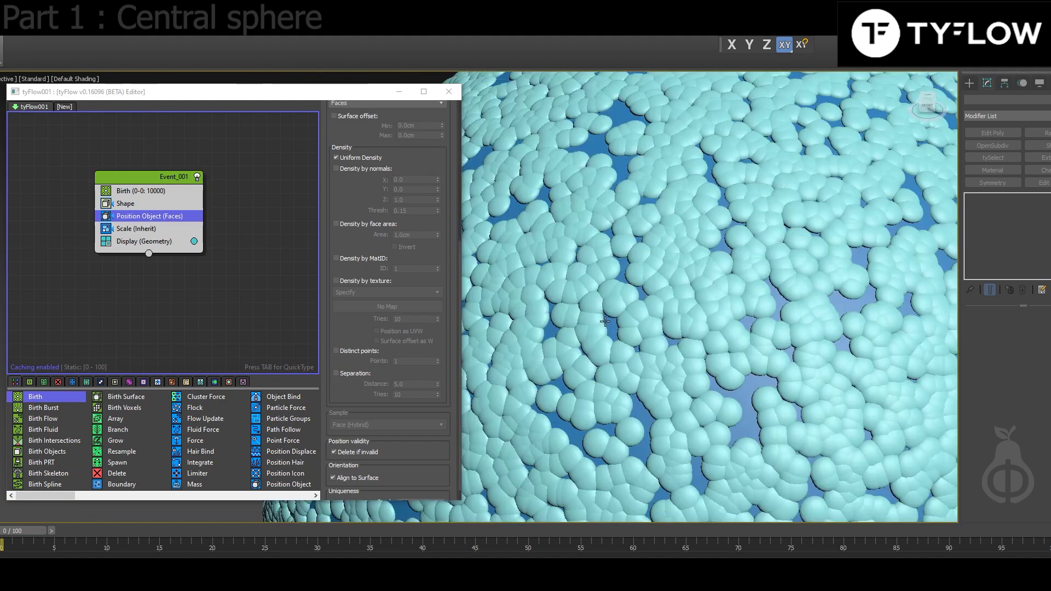
left_click(126, 180)
key("Tab")
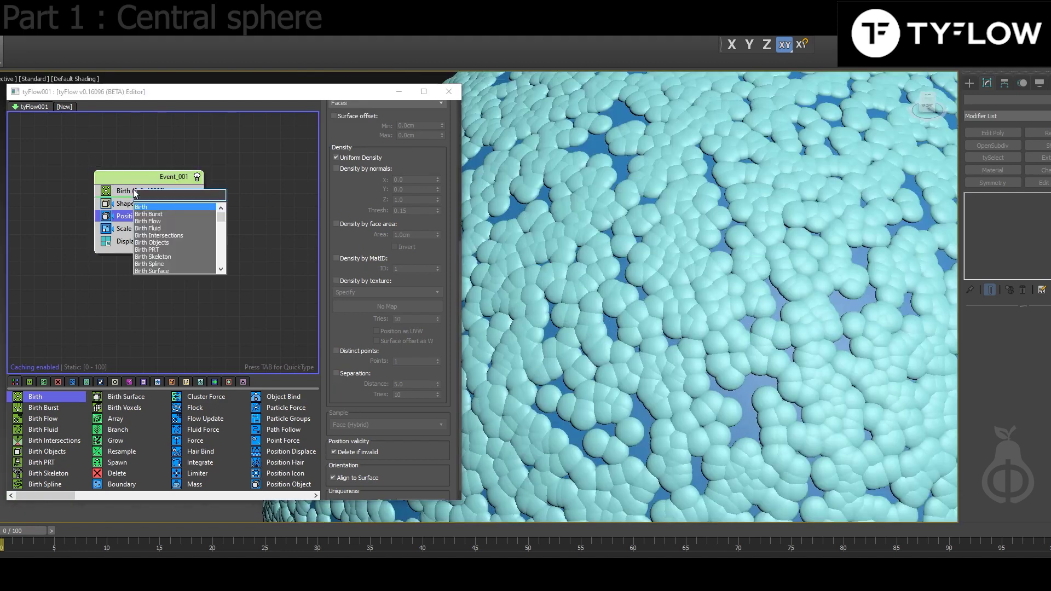
type("fuse")
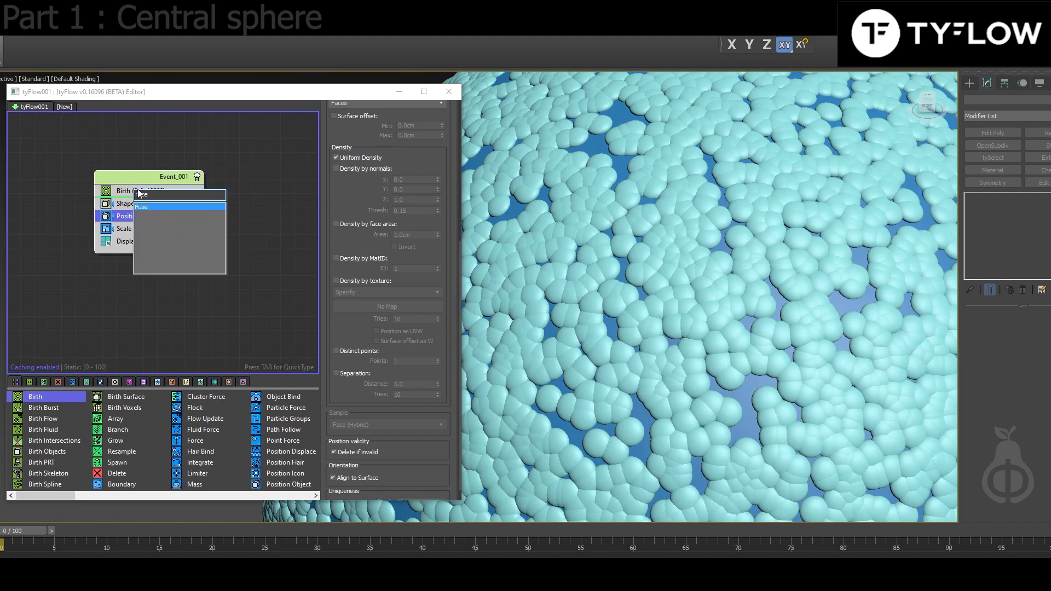
left_click(148, 207)
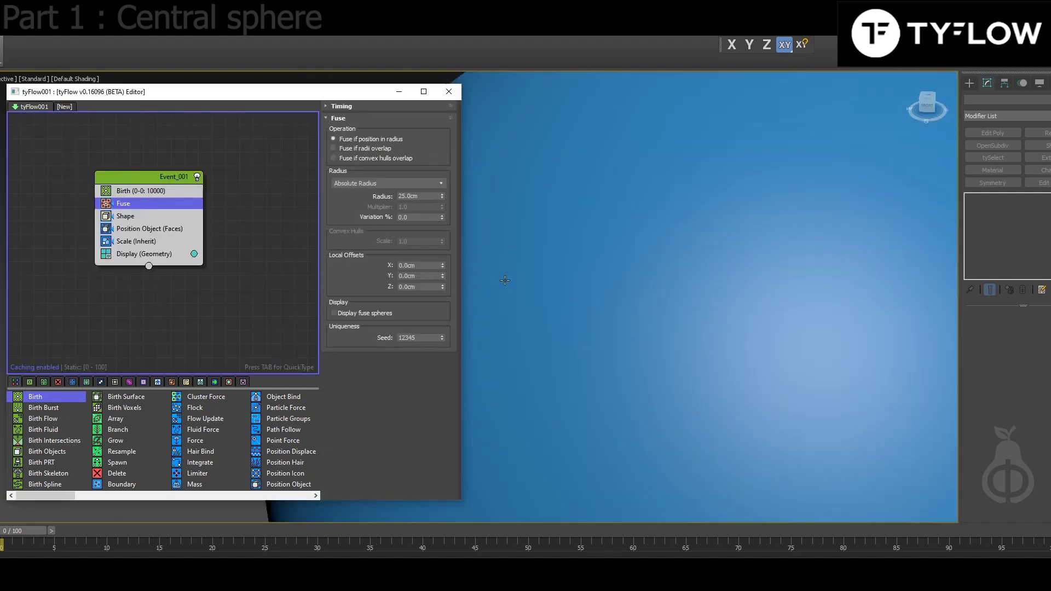
left_click_drag(151, 209, 164, 247)
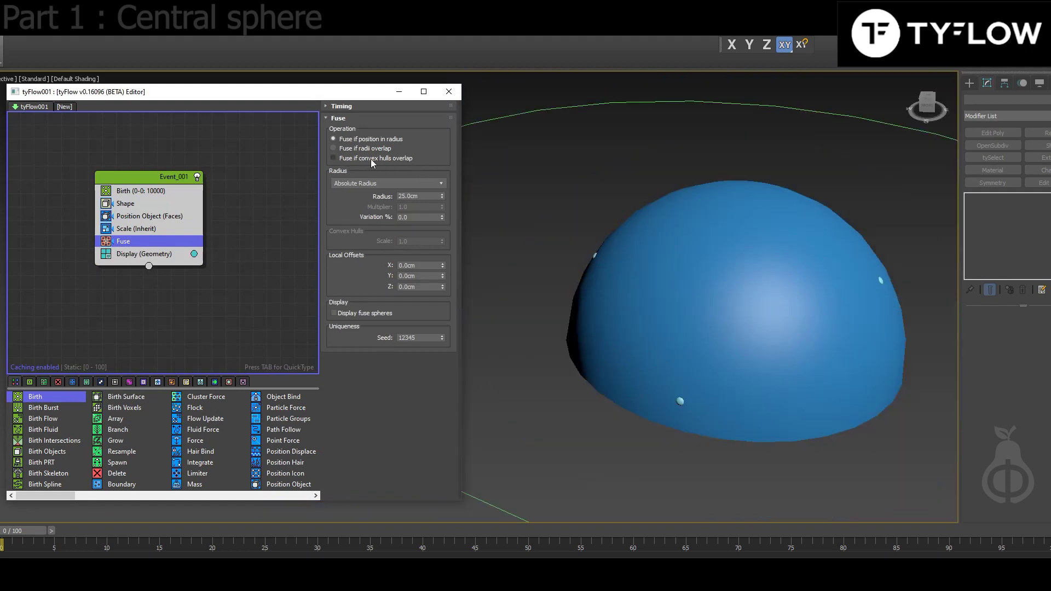
- Set the Fuse operation to Fuse if convex hulls overlap and inspect the particle spacing on the hemisphere
left_click(371, 159)
middle_click_drag(775, 313, 740, 307, "alt")
middle_click_drag(706, 219, 678, 271)
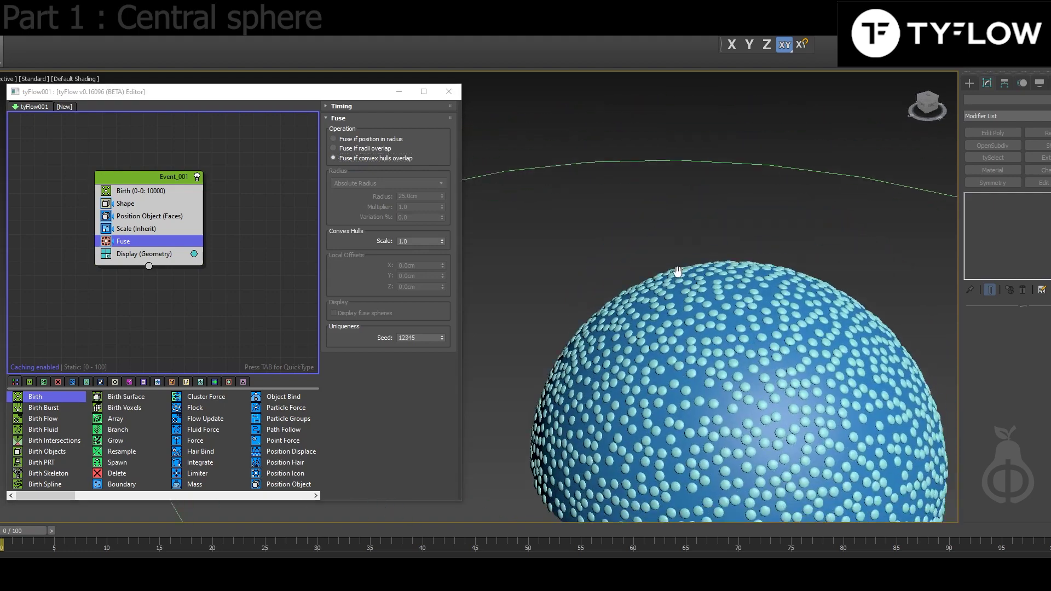
scroll(677, 271, "up", 4)
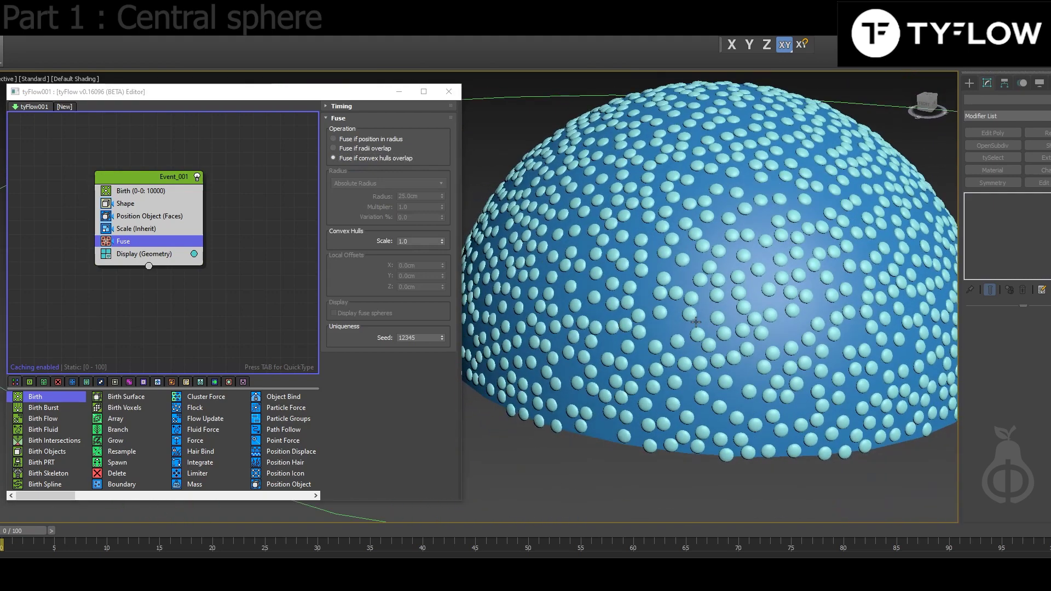
middle_click_drag(696, 322, 697, 327, "alt")
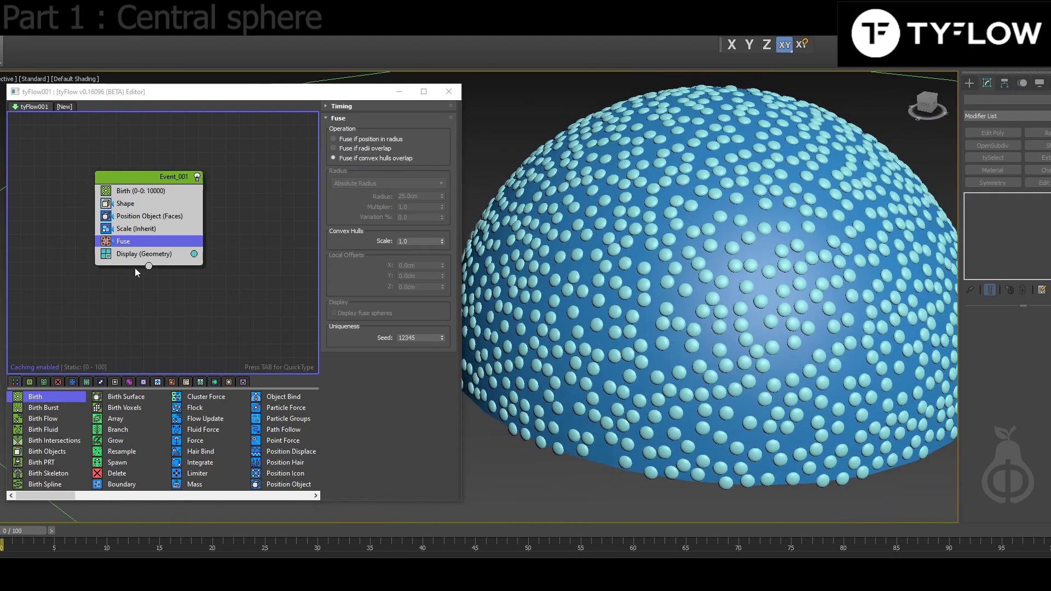
scroll(788, 328, "up", 1)
scroll(755, 312, "down", 1)
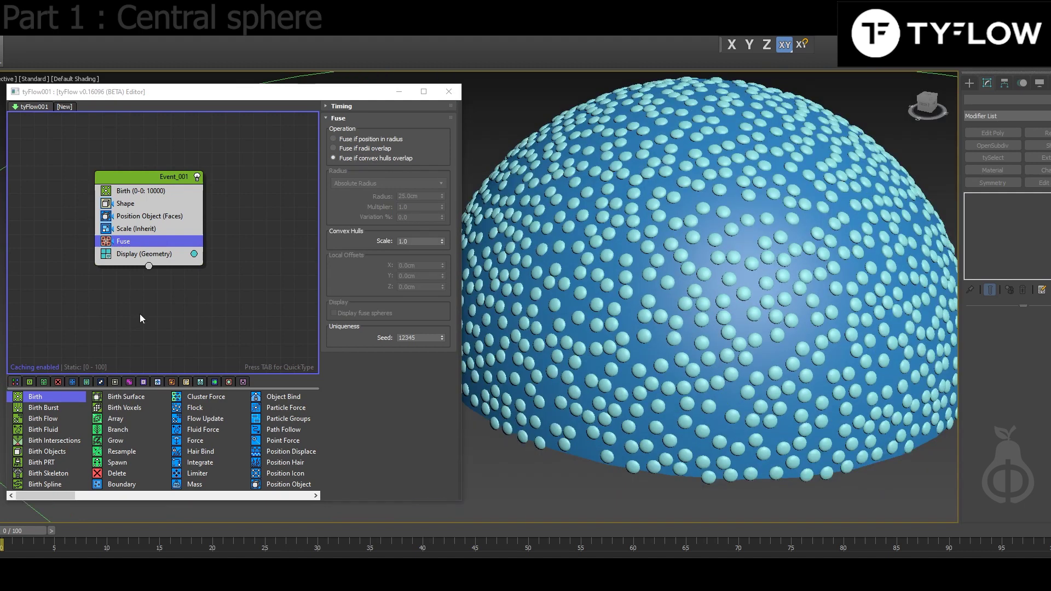
- Add a Send Out operator directly below Fuse in the first event
key("Tab")
type("send")
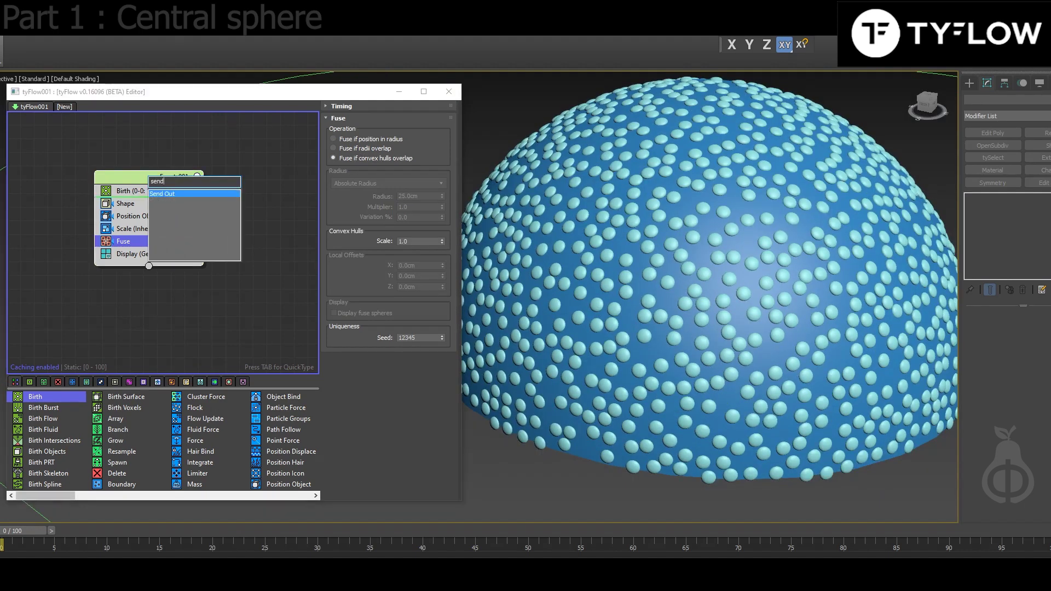
left_click(199, 193)
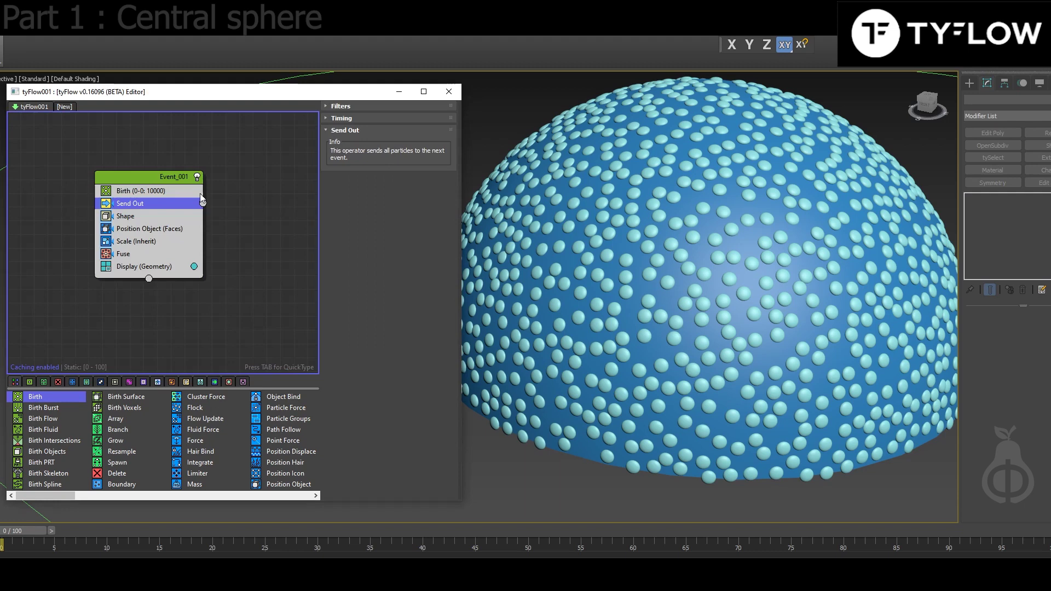
left_click_drag(151, 203, 184, 259)
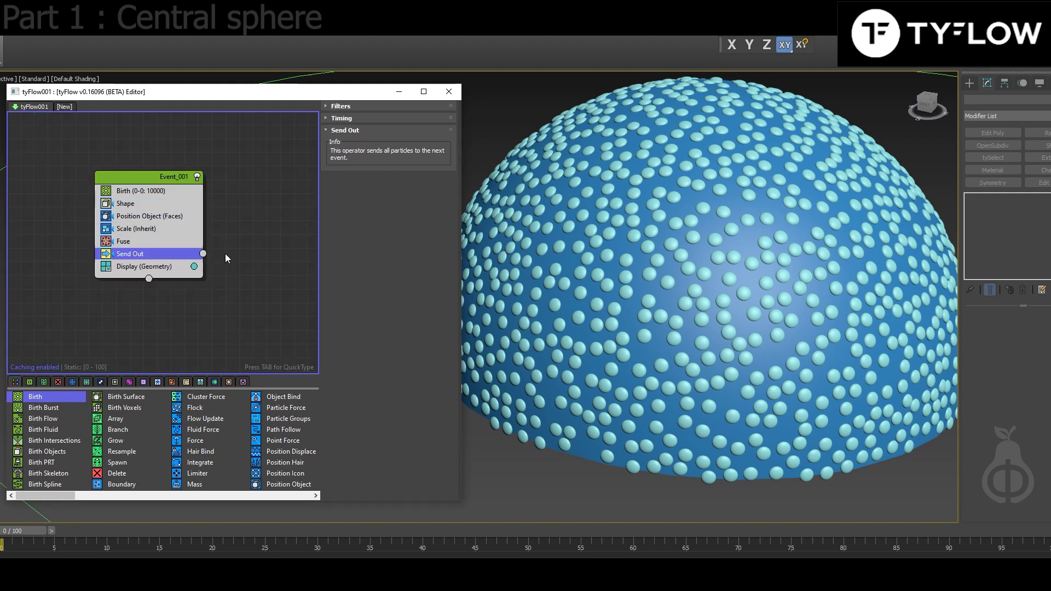
middle_click_drag(262, 270, 203, 247)
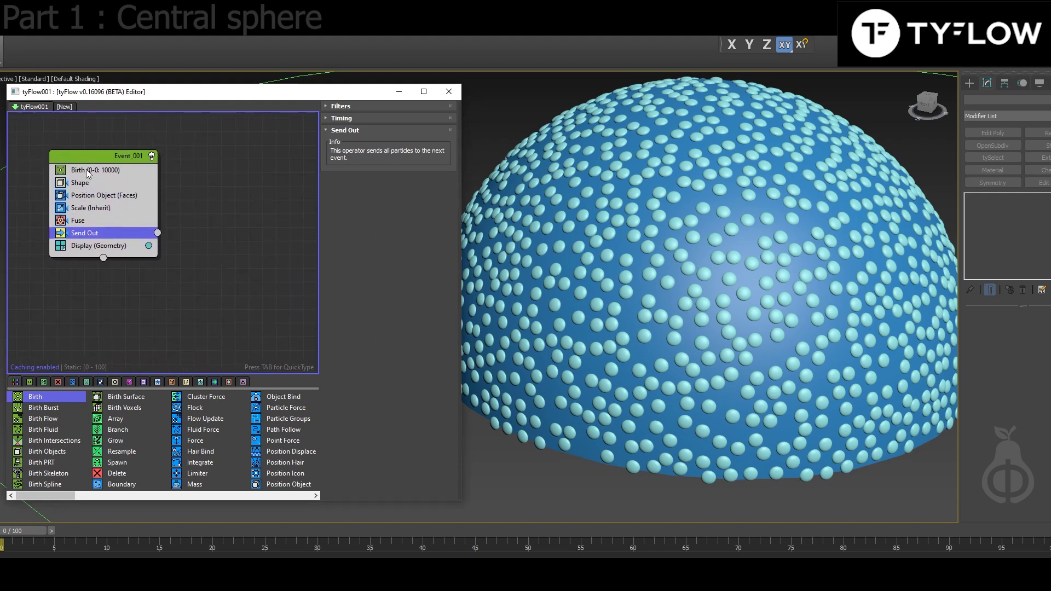
- Create a second event containing a Particle Physics operator and place it below and beside the first event
middle_click_drag(698, 269, 676, 271, "alt")
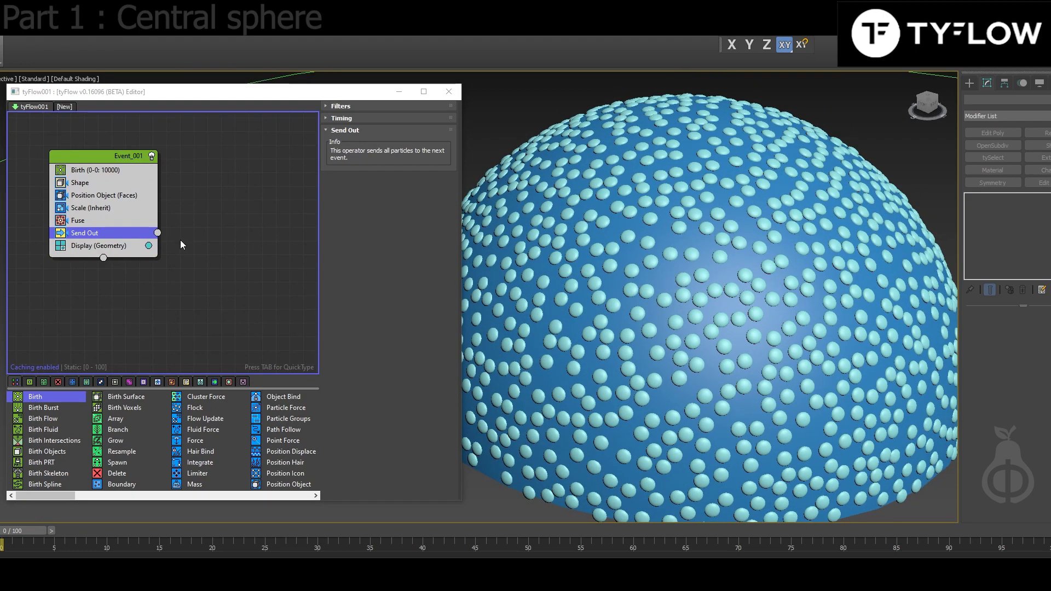
left_click(256, 285)
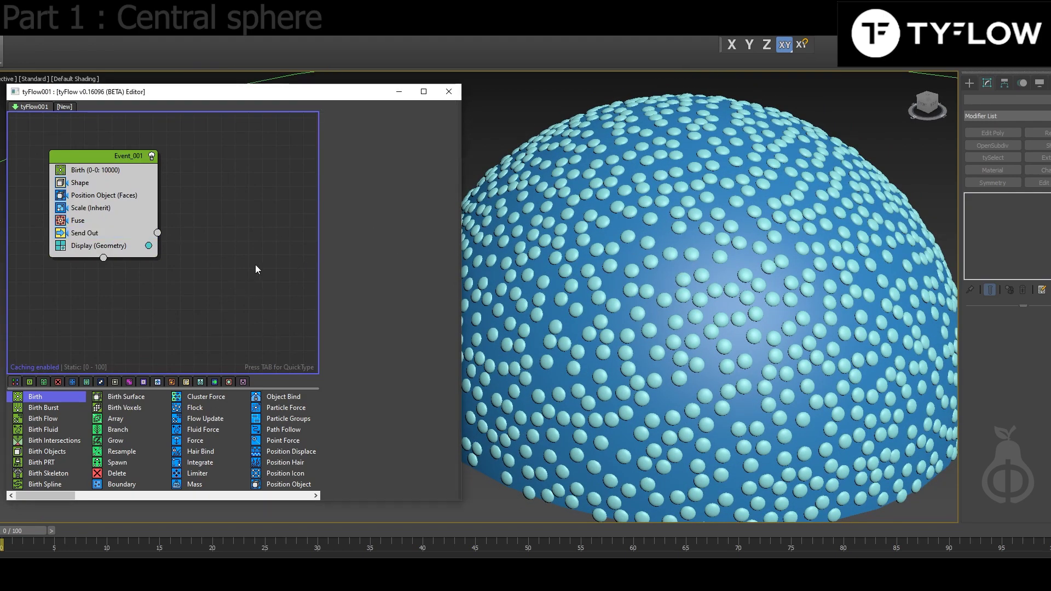
key("Tab")
type("phy")
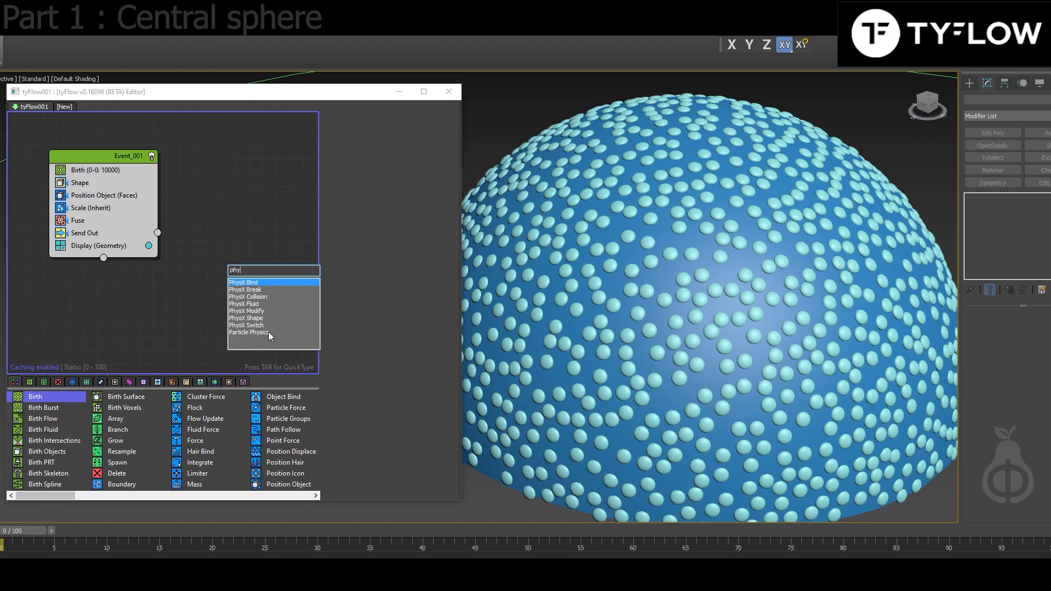
left_click(268, 333)
key("Return")
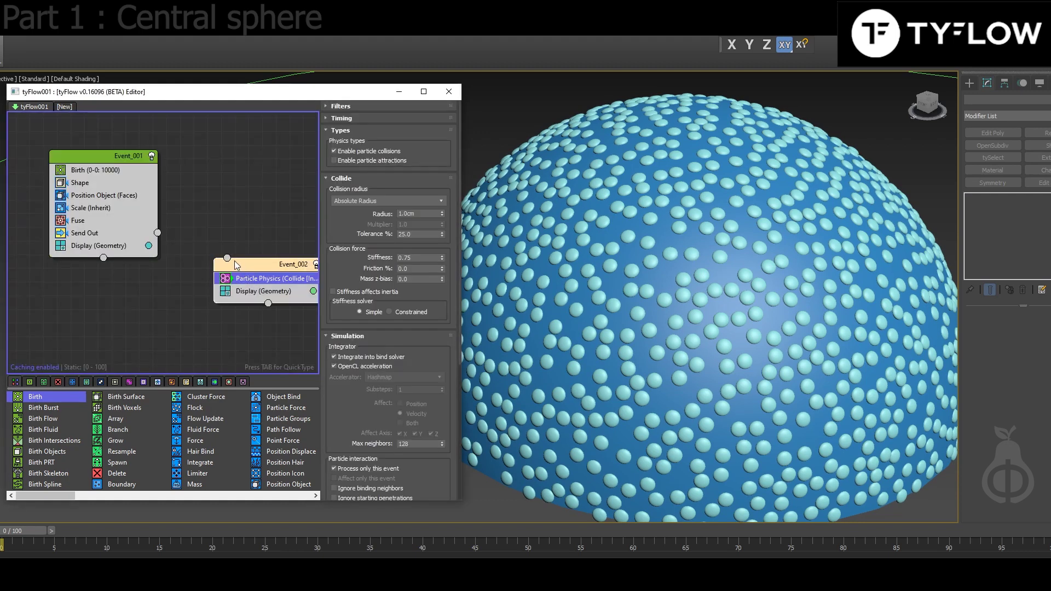
left_click_drag(243, 264, 209, 261)
- Add a Force operator below Particle Physics and set its built-in wind X value to 0.1
key("Tab")
type("forc")
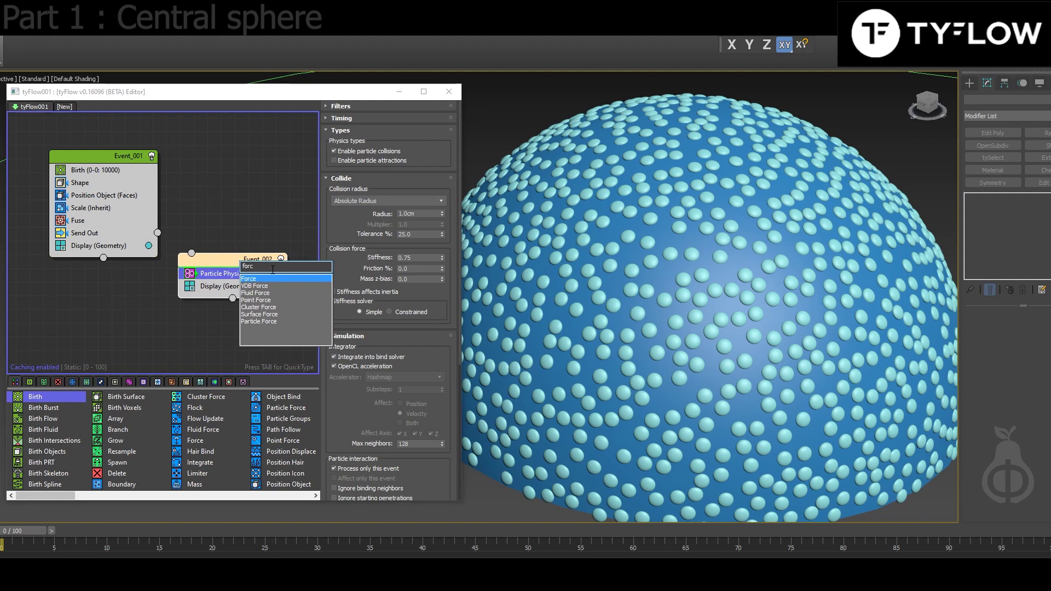
left_click(272, 279)
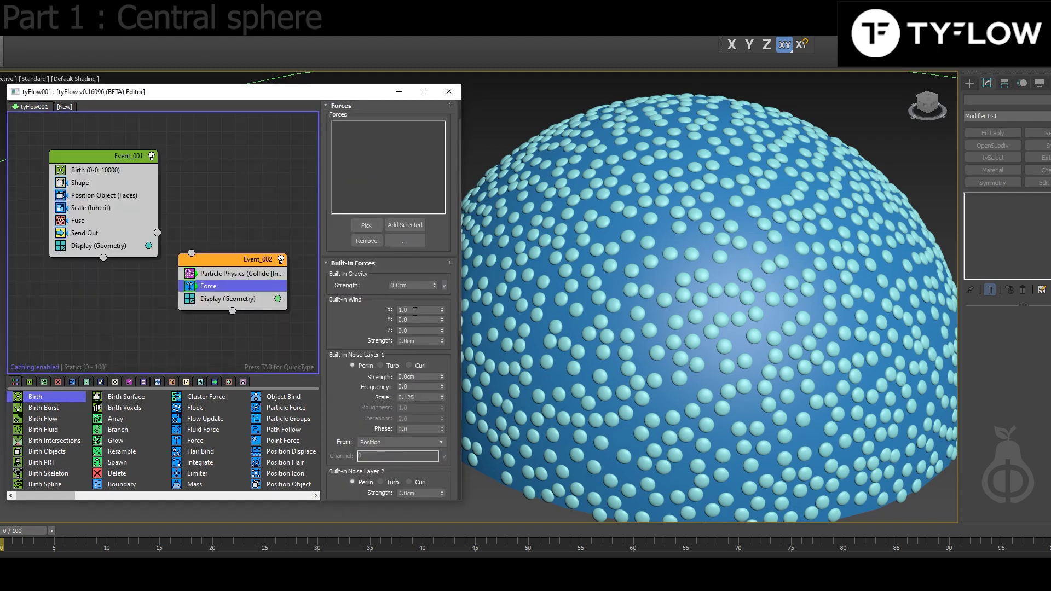
left_click(417, 309)
type("0.1")
- Set the Force operator's built-in noise strength to 0.05 cm for layer 1 and 0.02 cm for layer 2
scroll(406, 377, "down", 3)
left_click(407, 311)
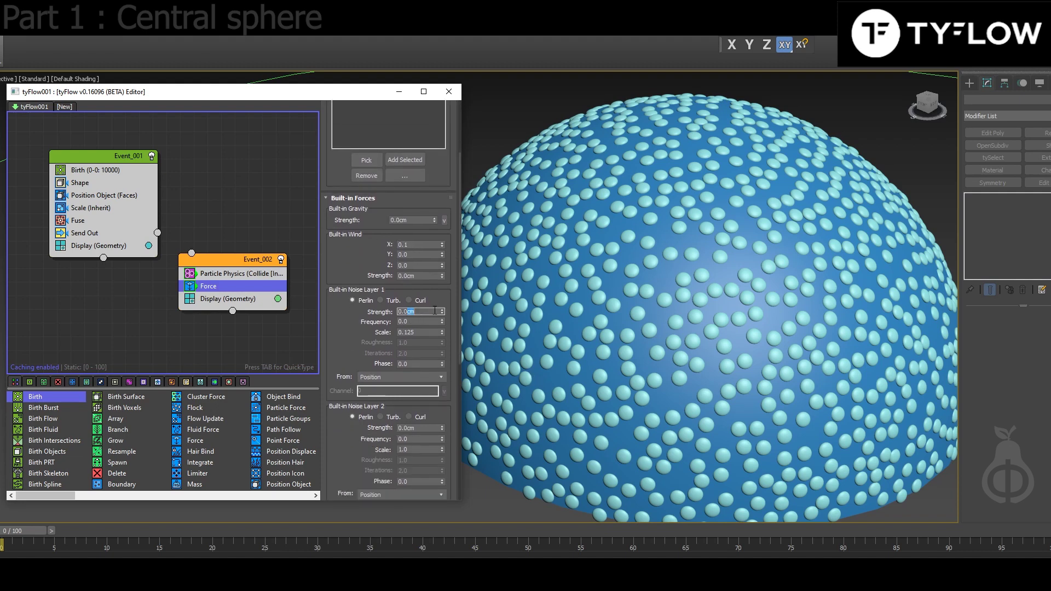
type("5")
key("Return")
scroll(346, 342, "down", 2)
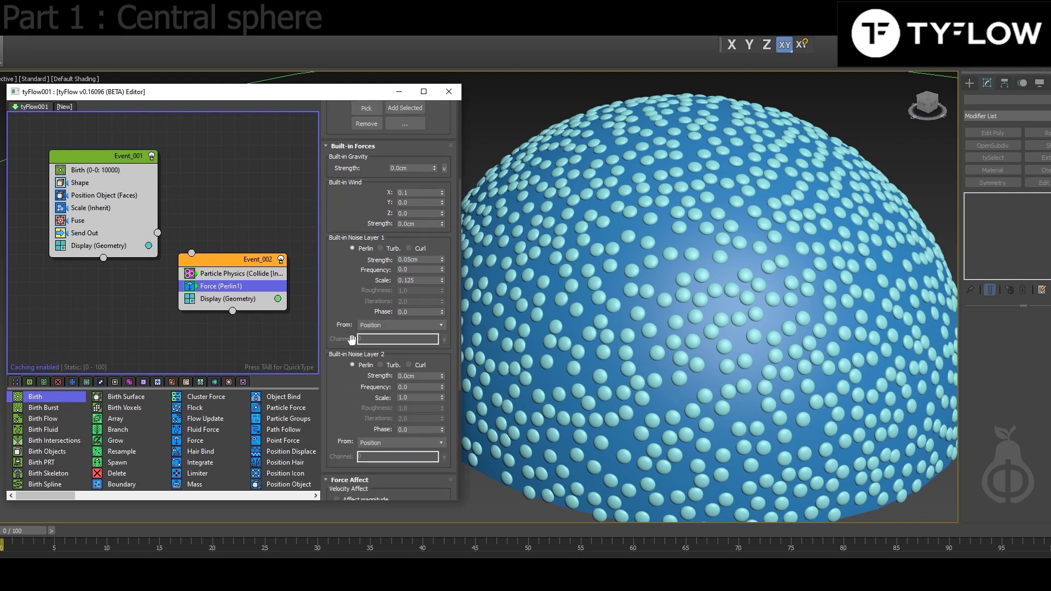
left_click(409, 375)
type("2")
key("Return")
- Connect the Send Out output to the Particle Physics event and preview the particle motion along the timeline
left_click_drag(158, 233, 160, 235)
left_click_drag(242, 261, 245, 279)
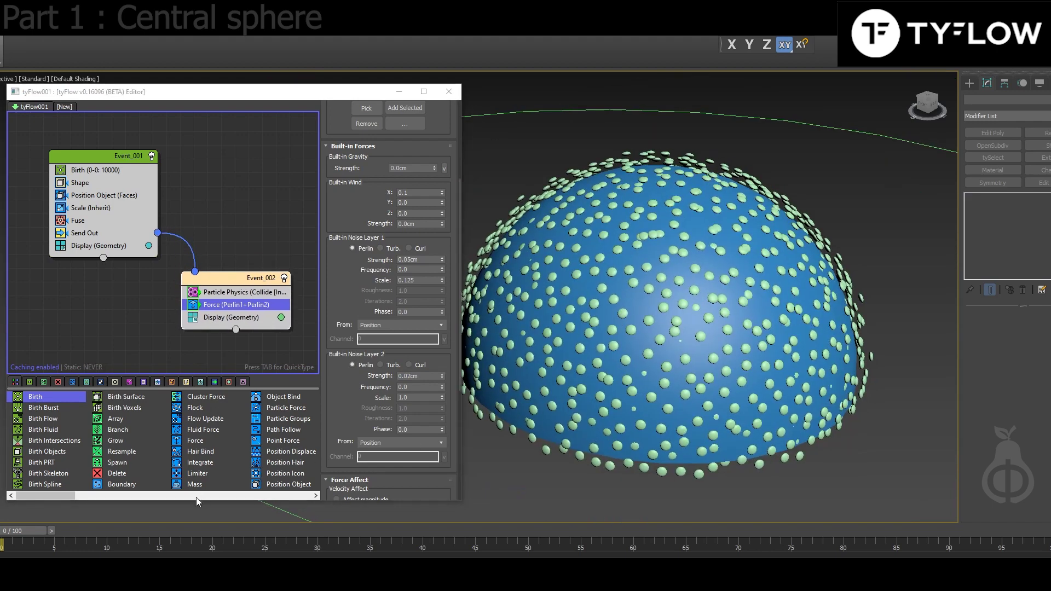
left_click_drag(6, 534, 232, 531)
key("Home")
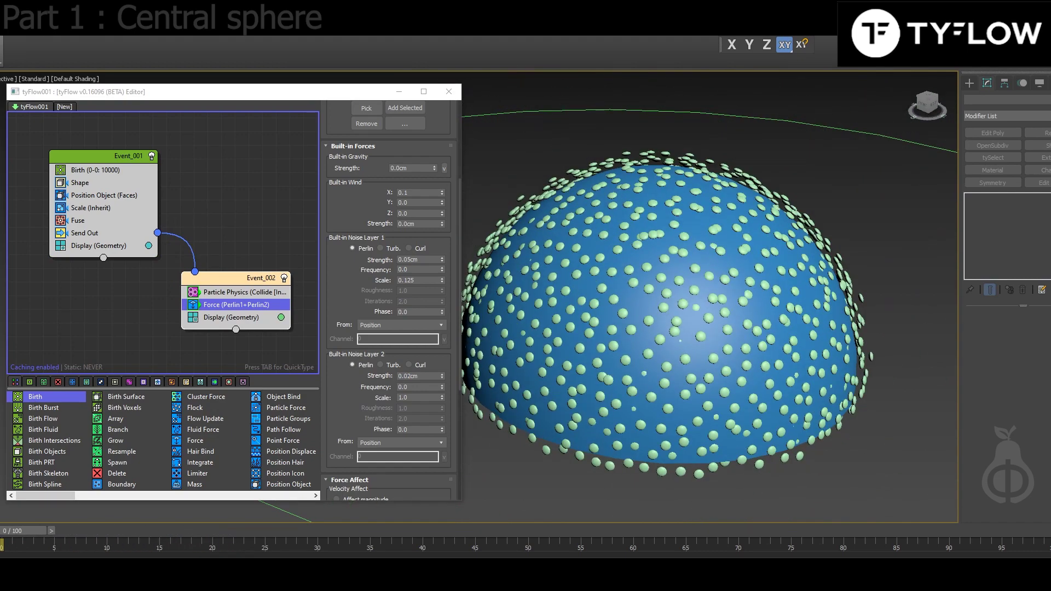
- Add an Object Bind operator below Force and assign the hemisphere Sphere001 as its bind object
key("Tab")
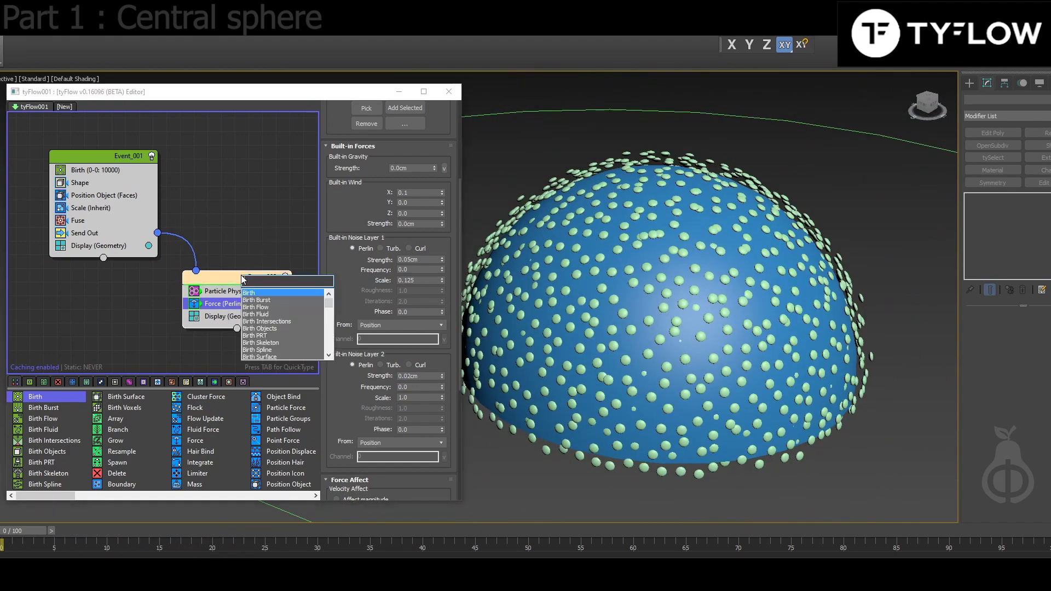
type("obj")
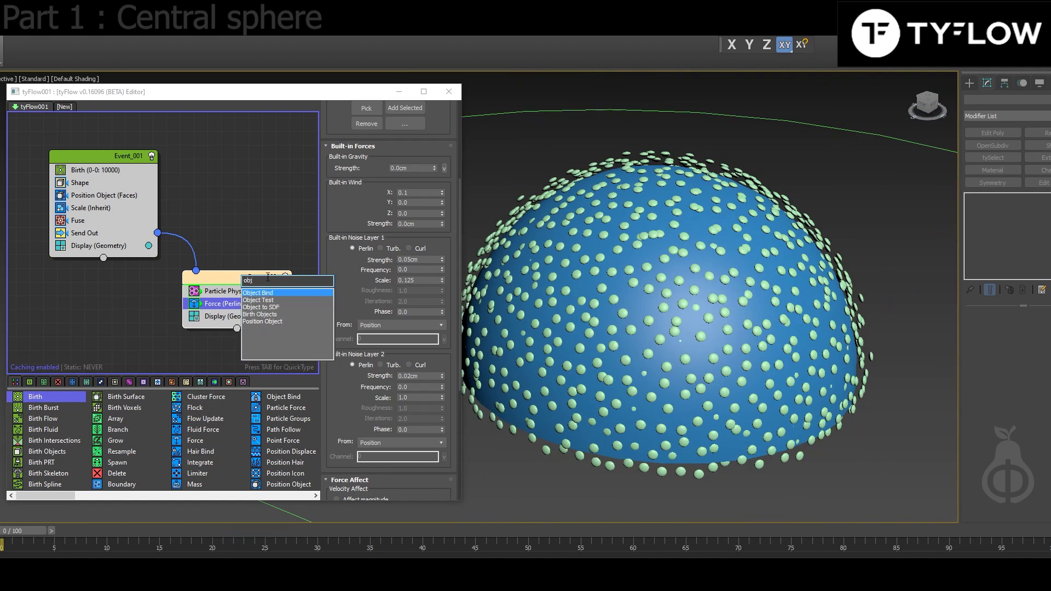
left_click(284, 294)
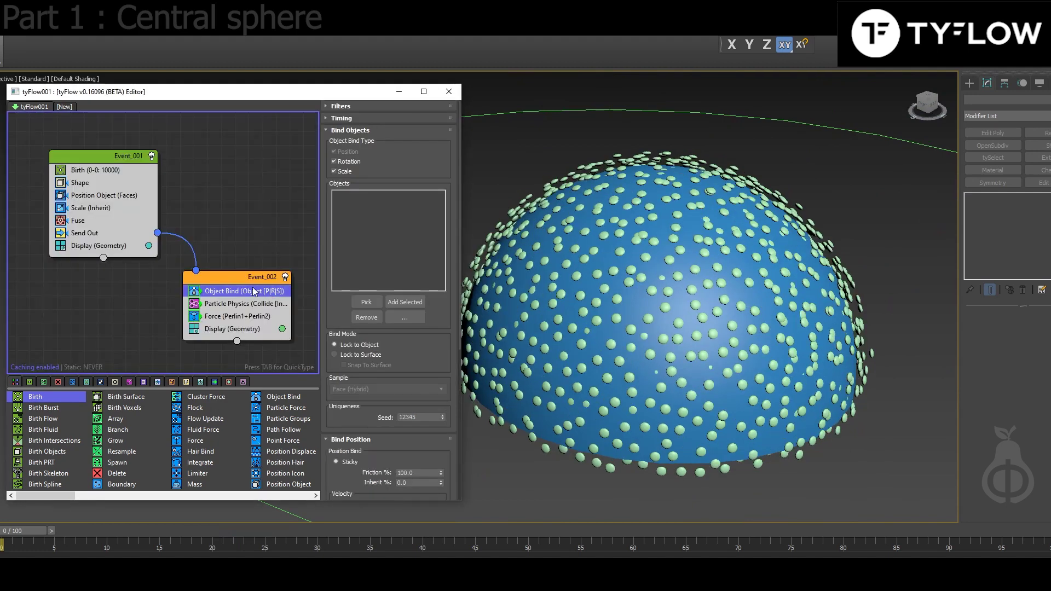
left_click(367, 303)
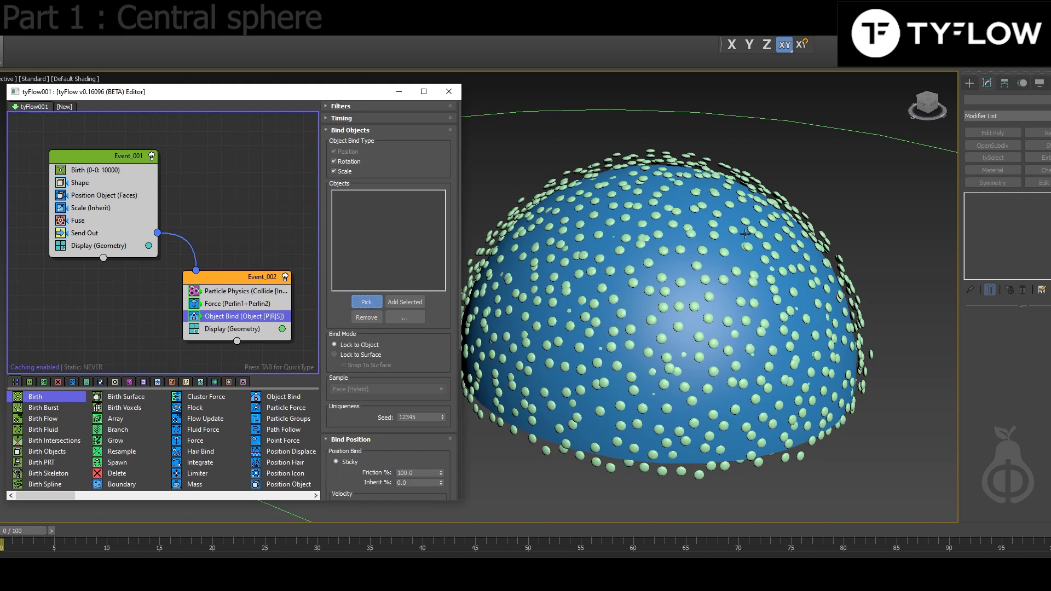
left_click(670, 240)
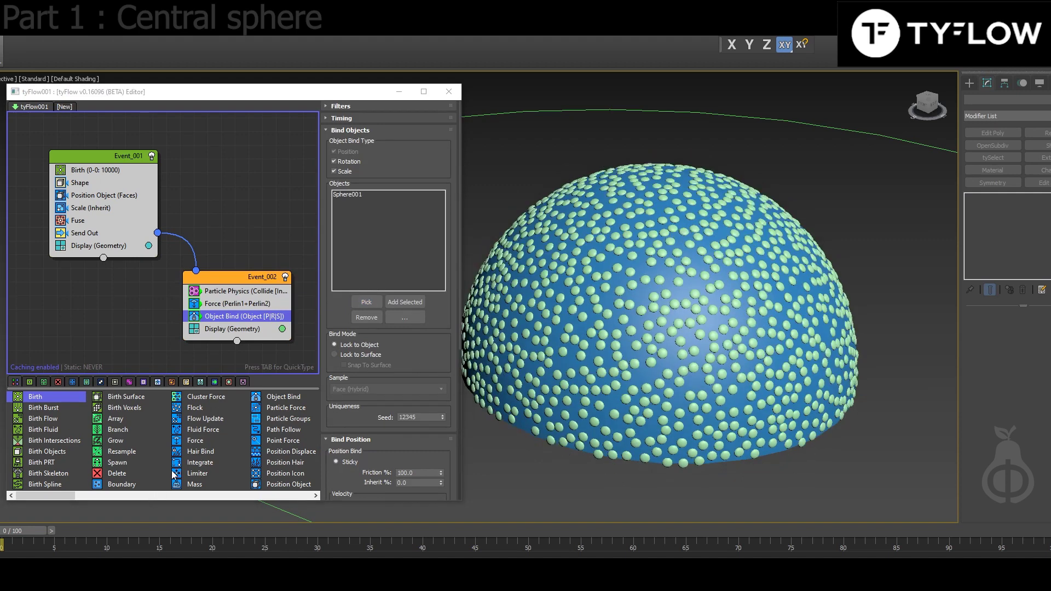
mouse_move(20, 535)
left_mouse_down()
mouse_move(374, 548)
mouse_move(3, 544)
left_mouse_up()
- Set the Object Bind operator's Sticky friction to 50% and scrub the timeline to check the particle motion
scroll(411, 445, "down", 3)
double_click(417, 400)
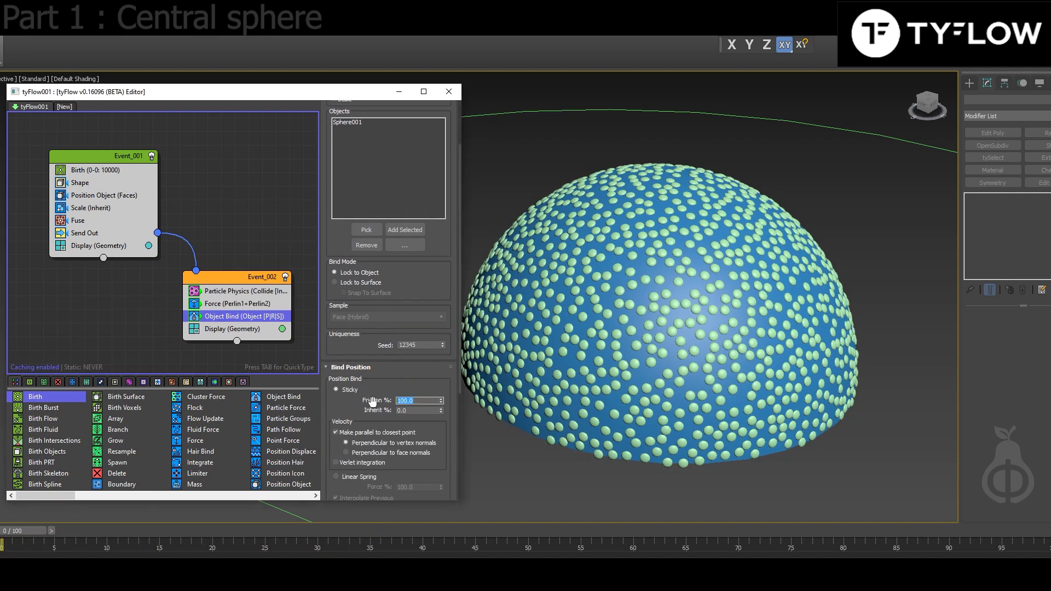
type("50")
left_click_drag(25, 530, 49, 532)
left_click_drag(33, 531, 204, 533)
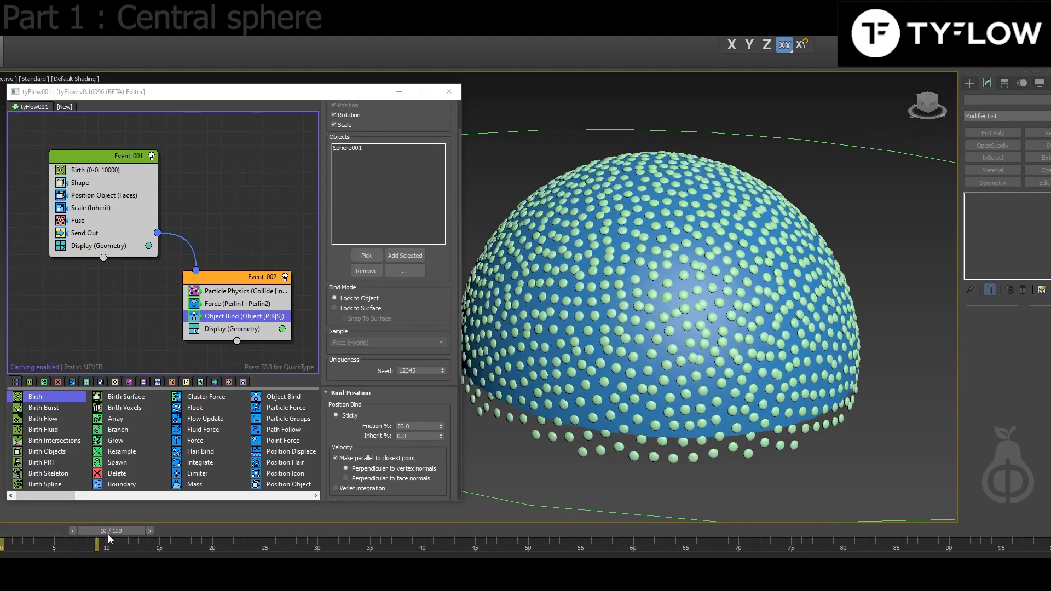
- Set the Object Bind mode to Lock to Surface with Snap To Surface enabled, then preview the motion
middle_click_drag(683, 421, 565, 398, "alt")
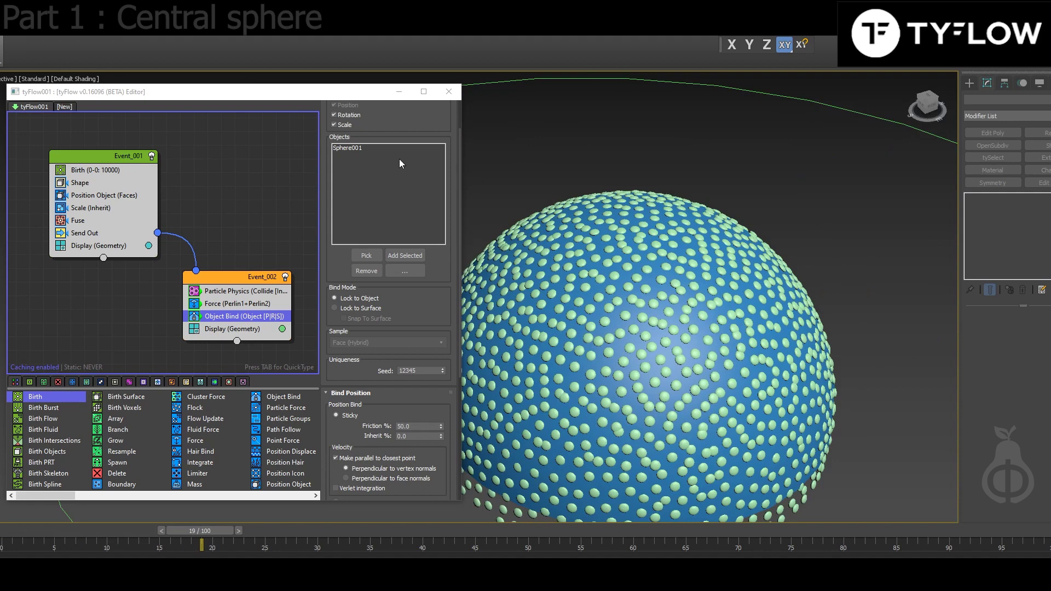
left_click(362, 309)
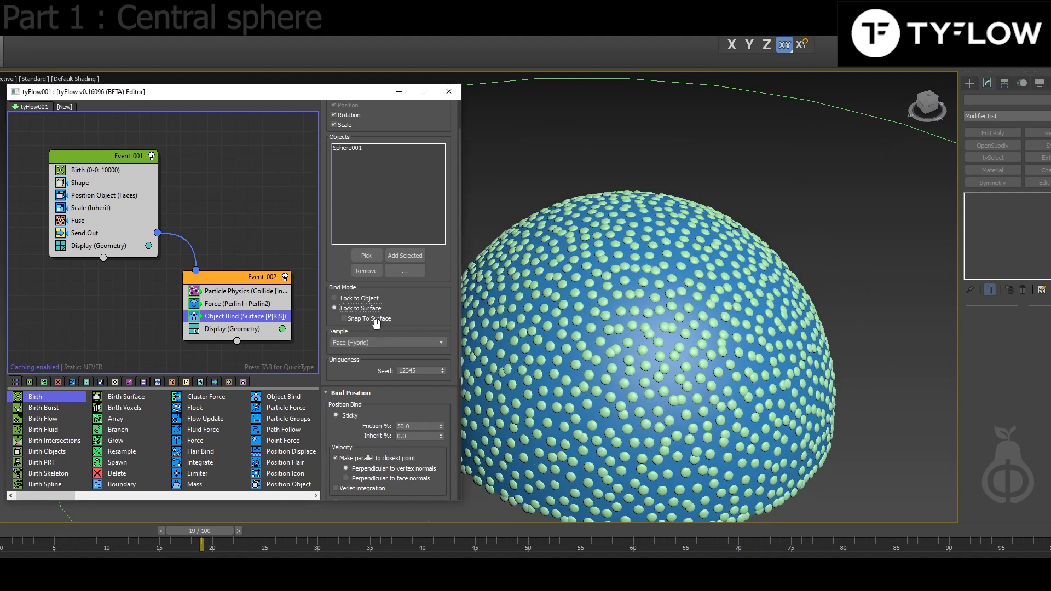
middle_click_drag(712, 437, 717, 368)
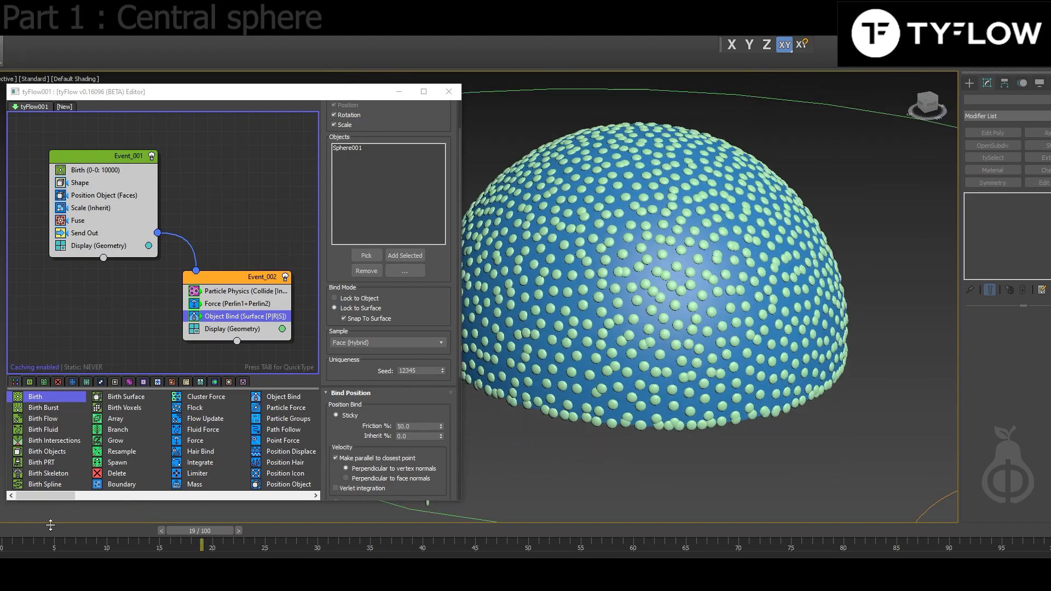
left_click_drag(17, 531, 56, 547)
middle_click_drag(460, 479, 569, 480, "alt")
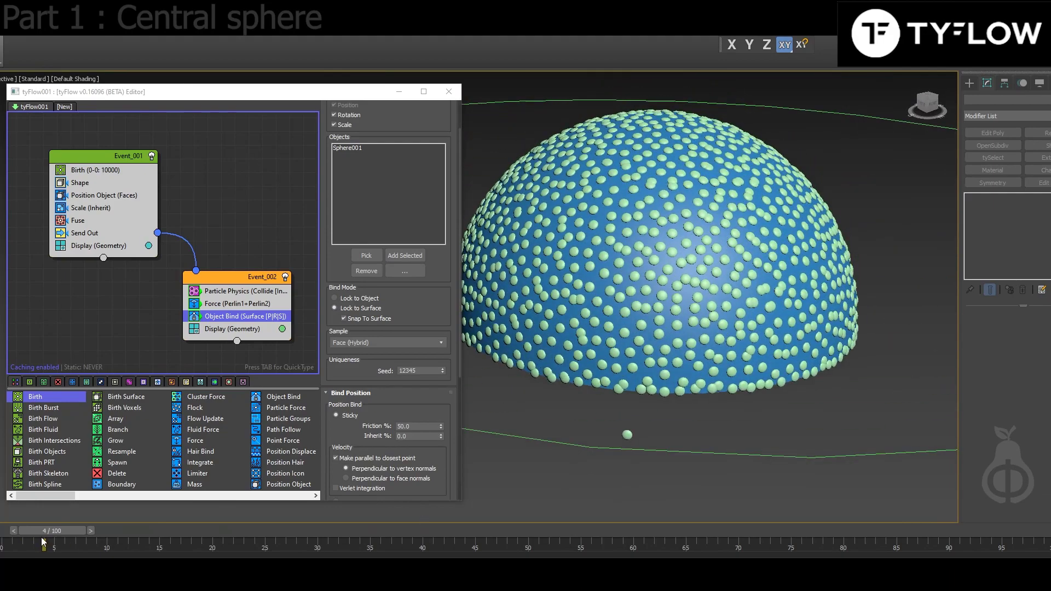
- Scrub through the first frames of the timeline to examine how the particles move across the hemisphere's surface
left_click_drag(42, 540, 1, 530)
middle_click_drag(621, 468, 698, 403, "alt")
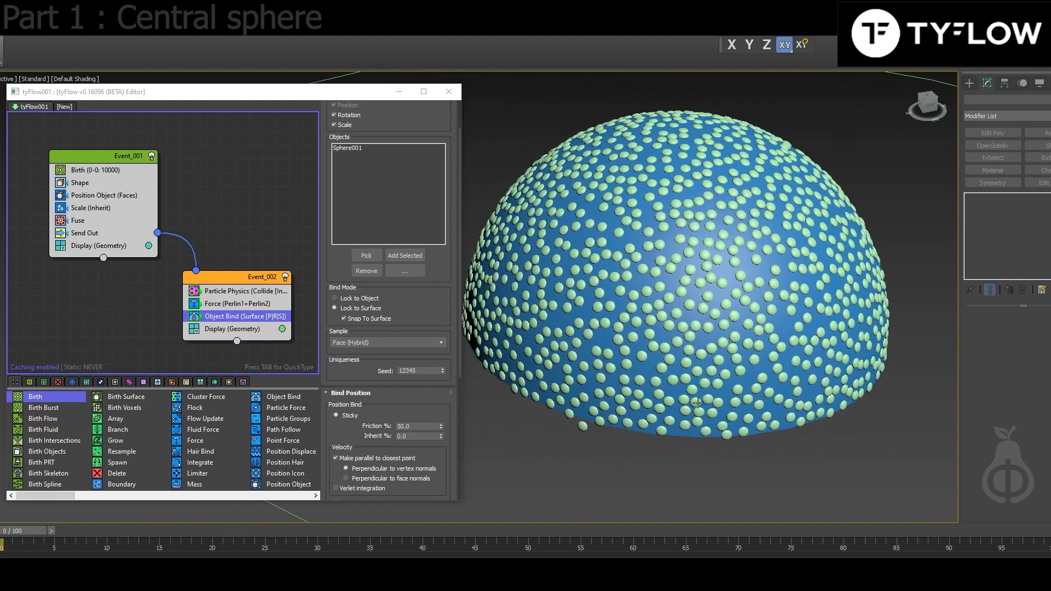
mouse_move(7, 533)
left_mouse_down()
mouse_move(186, 542)
mouse_move(9, 536)
left_mouse_up()
key("slash")
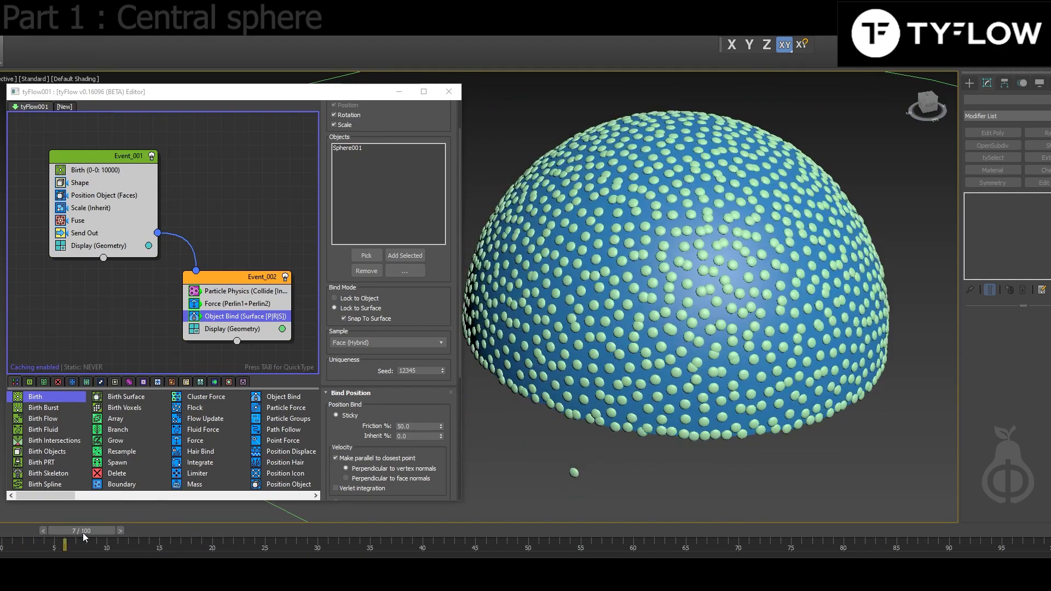
key("Home")
- Add a Slow operator to Event_002, placed between Object Bind and Display
middle_click_drag(532, 374, 550, 390, "alt")
key("Tab")
type("sl")
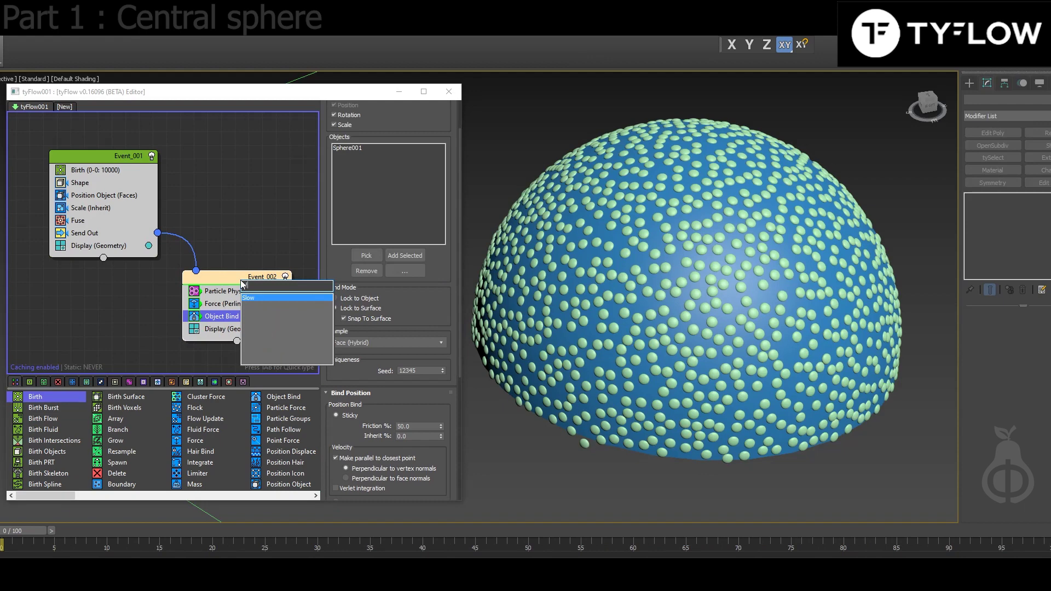
key("Return")
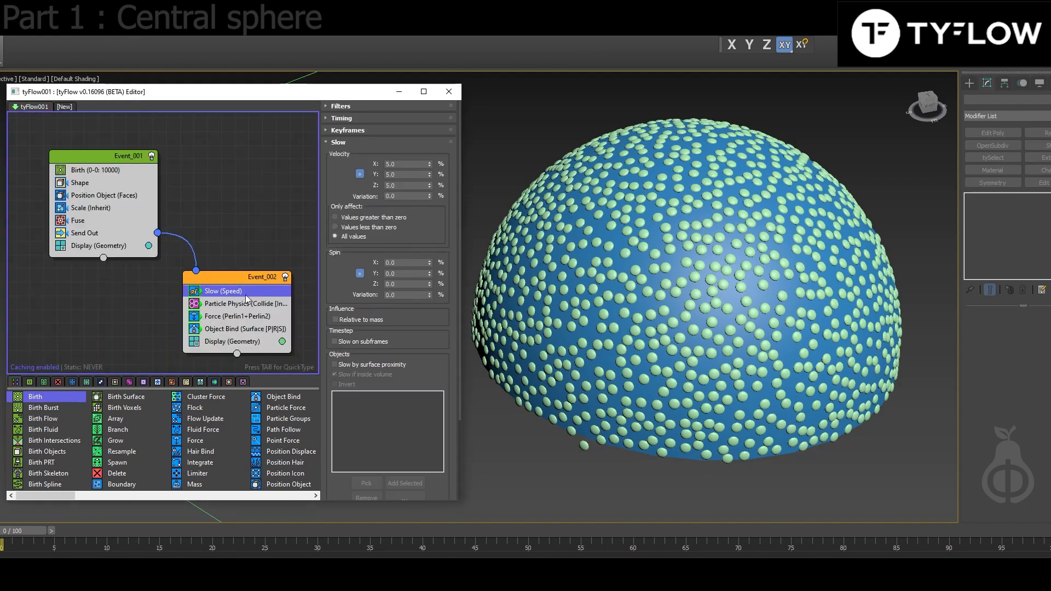
left_click_drag(240, 296, 235, 340)
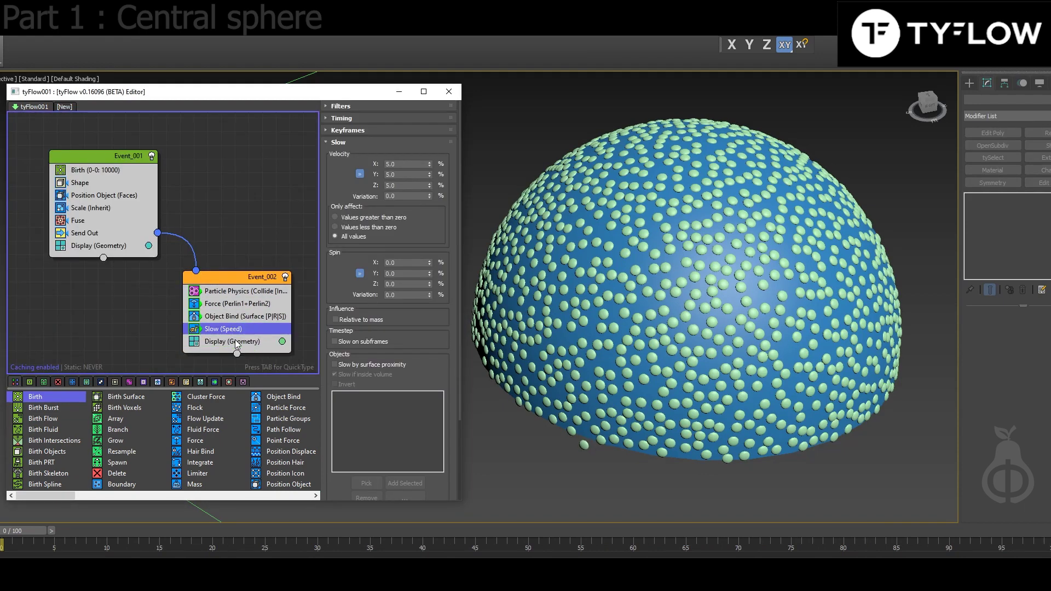
- Set the Slow operator's velocity reduction to 30% on all axes and preview the slowed particle motion
double_click(419, 163)
left_click_drag(148, 545, 13, 546)
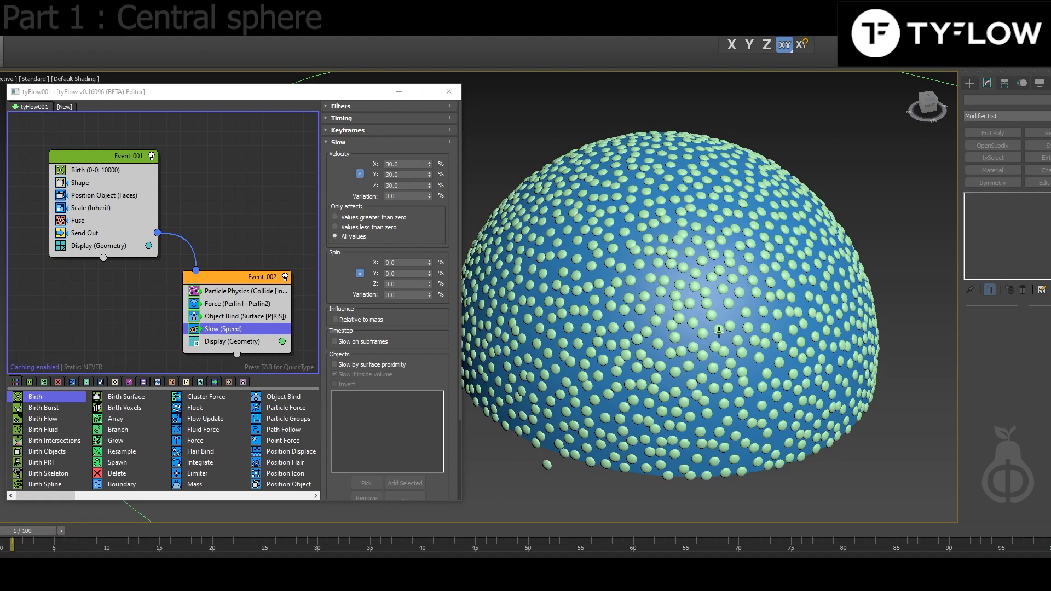
middle_click_drag(719, 332, 707, 299, "alt")
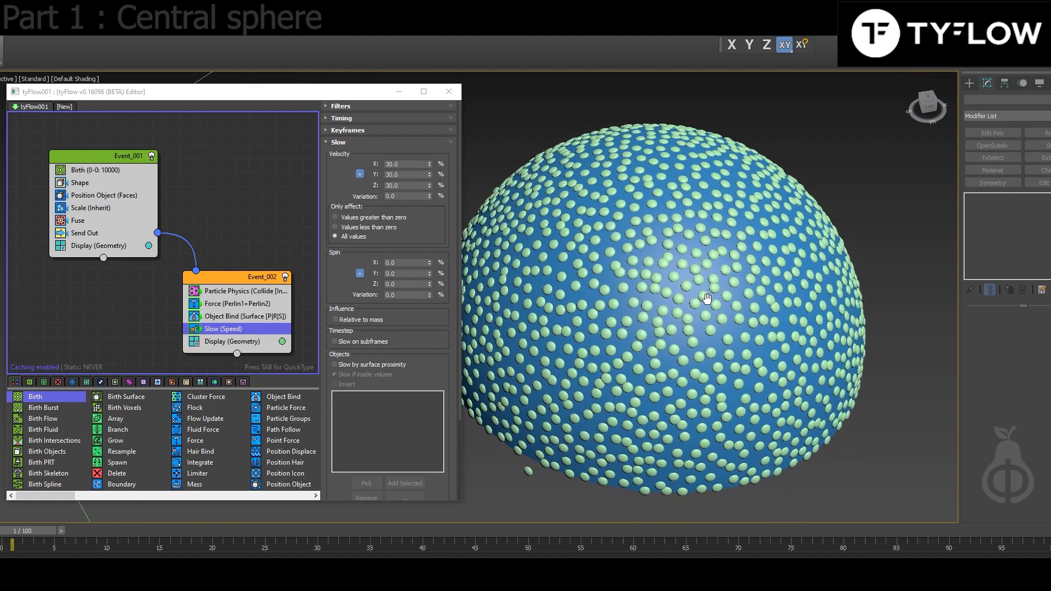
- Enable Multiply by texmap on the Scale operator in Event_001 and assign a Dent map to it
left_click(88, 210)
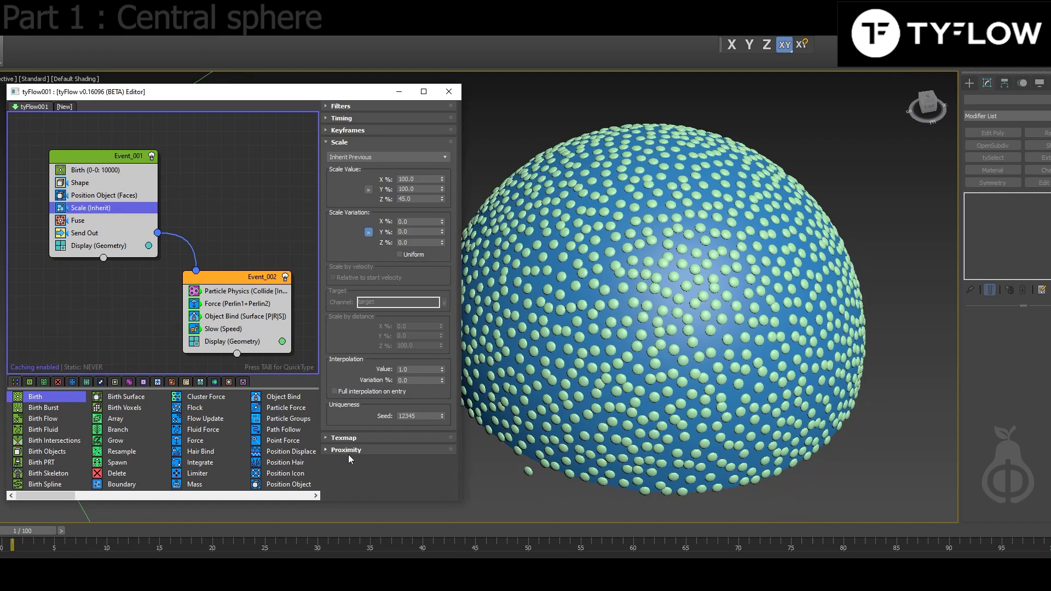
left_click(346, 438)
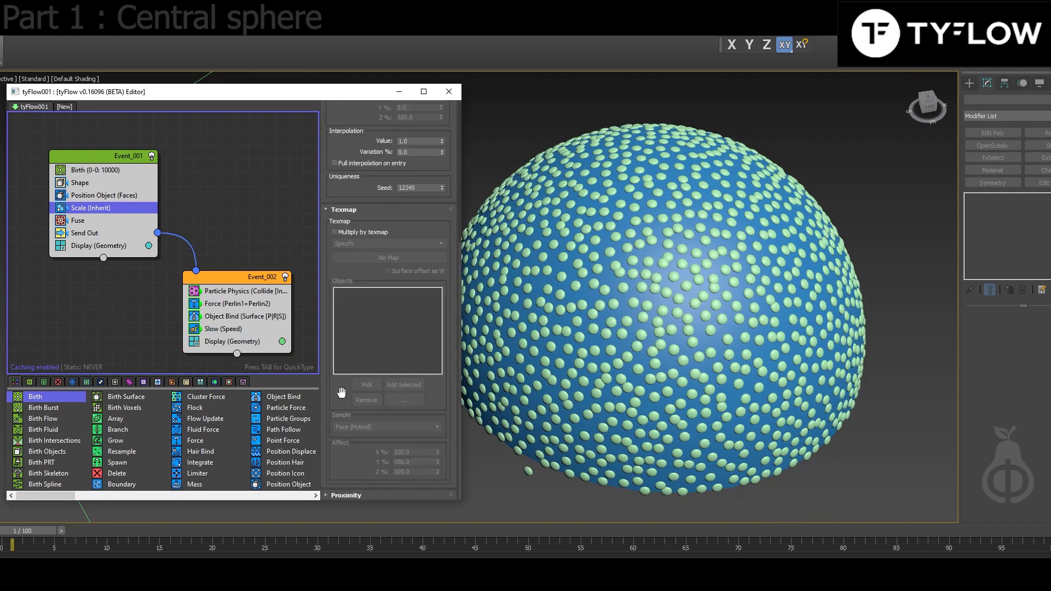
left_click(356, 232)
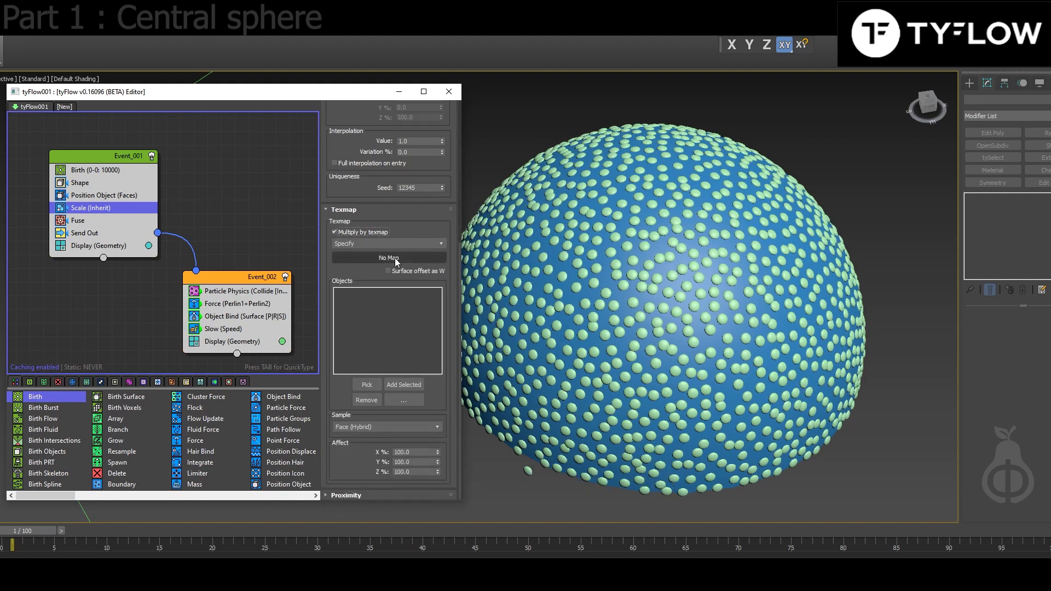
left_click(397, 259)
left_click_drag(454, 97, 601, 127)
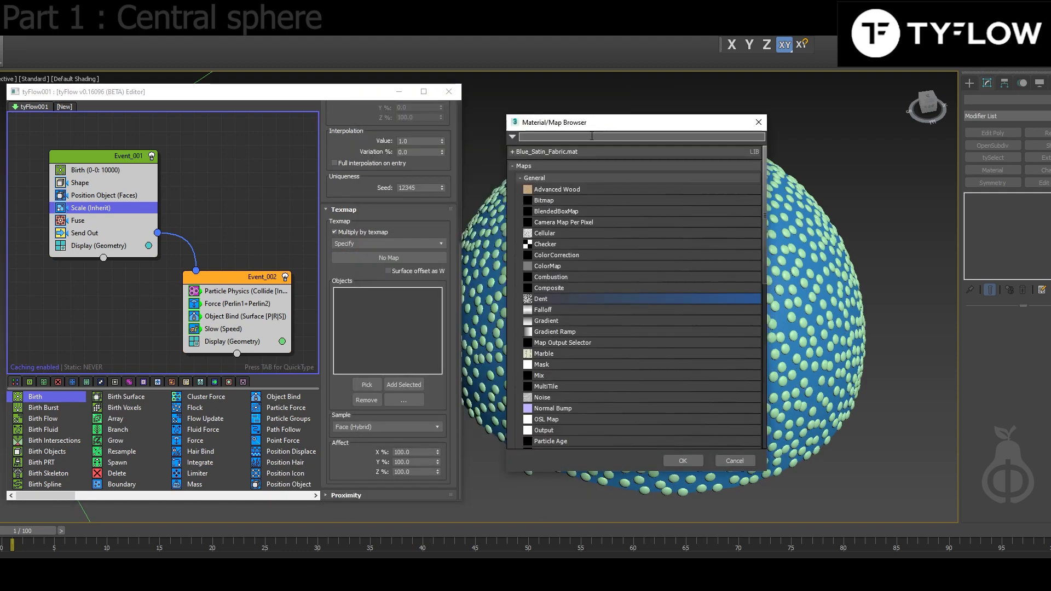
double_click(569, 301)
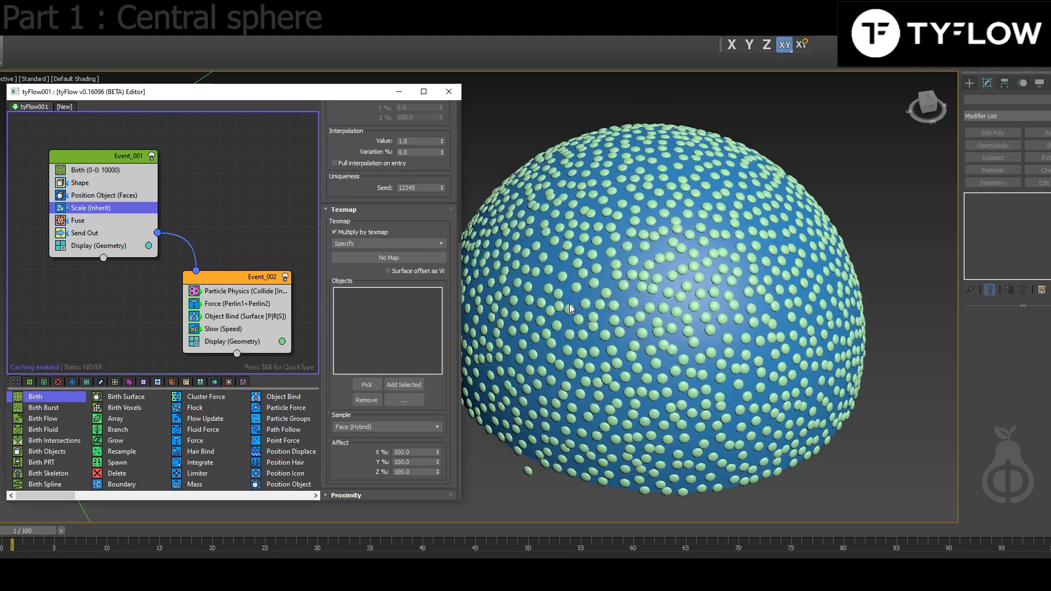
- Pick the hemisphere Sphere001 as the Scale texmap's surface object and preview the varied particle sizes over the first frames
left_click(366, 385)
left_click(651, 327)
middle_click_drag(671, 347, 768, 293, "alt")
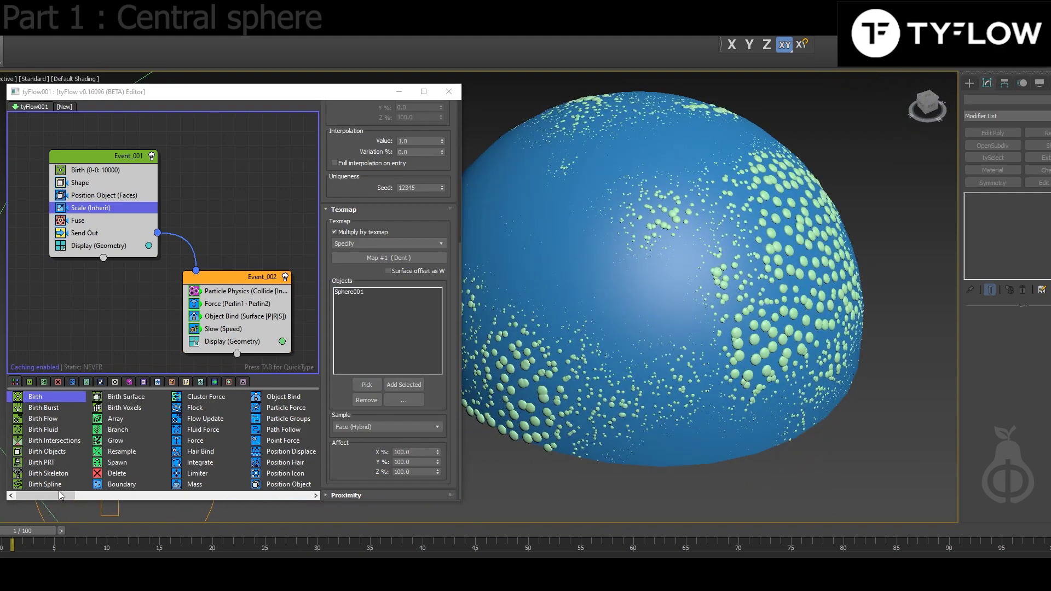
left_click_drag(2, 536, 113, 537)
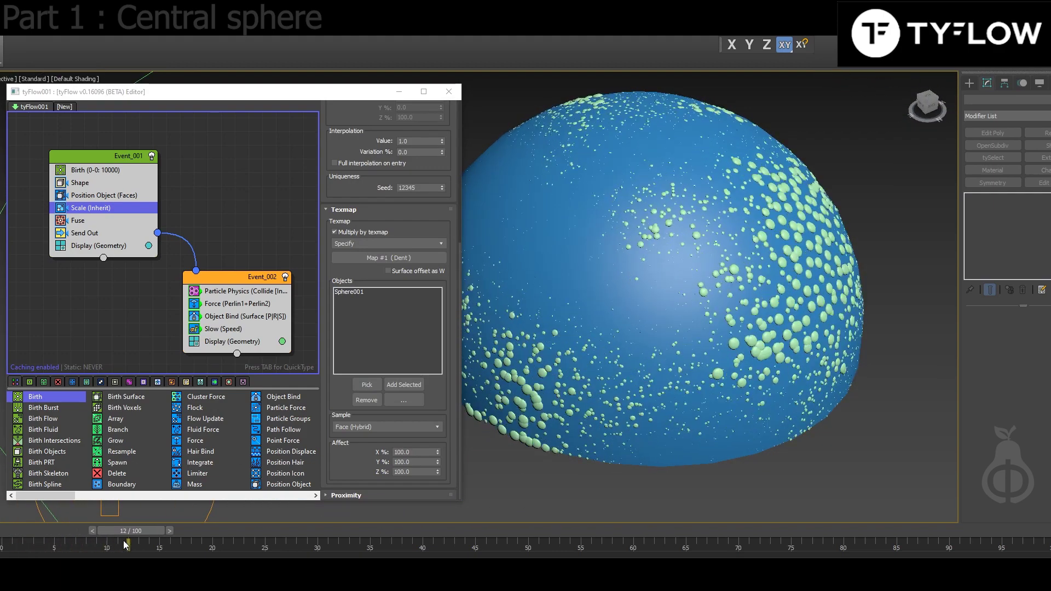
middle_click_drag(578, 354, 572, 346)
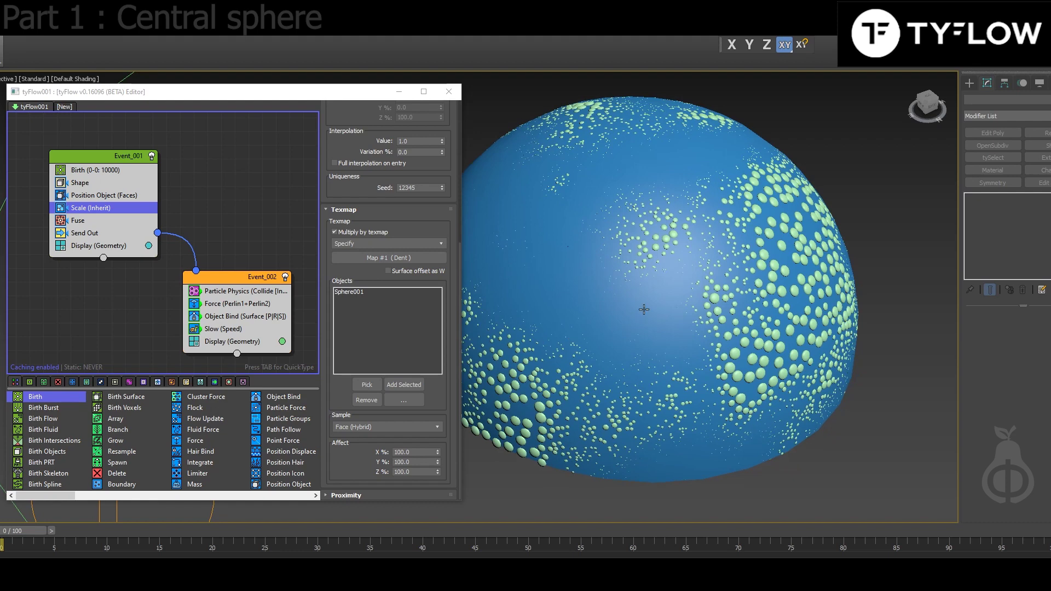
- Open the Material Editor and place the Scale operator's Dent map in the first sample slot as an instance
key("m")
left_click_drag(732, 224, 716, 140)
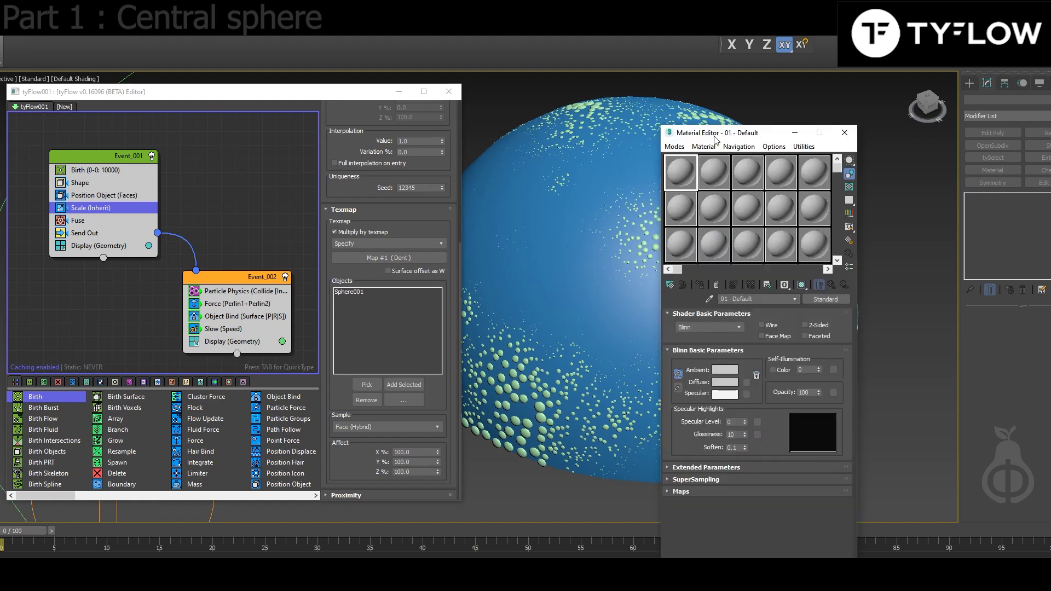
left_click_drag(410, 259, 685, 196)
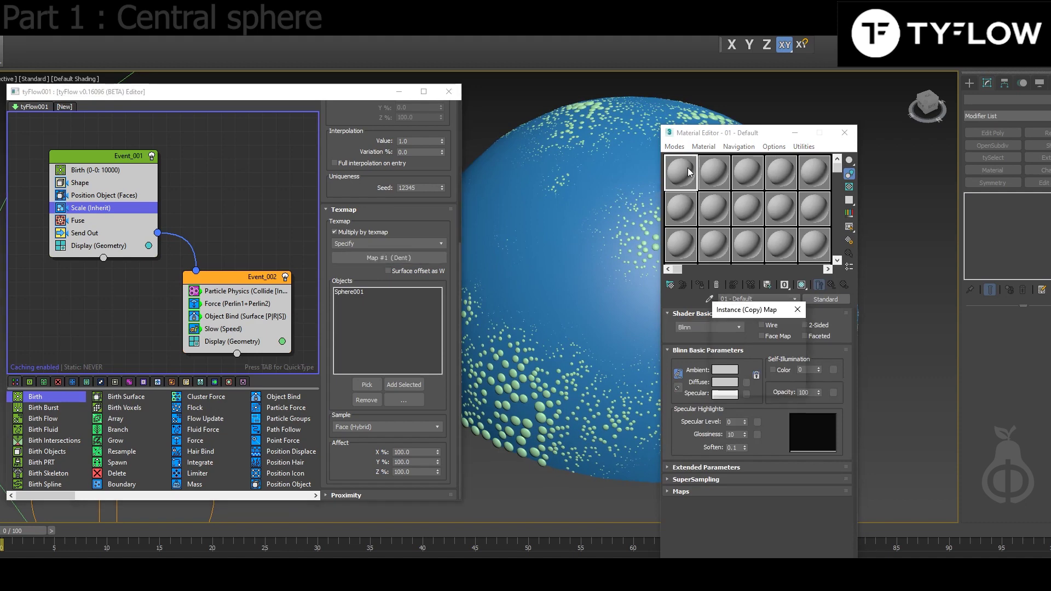
left_click(738, 387)
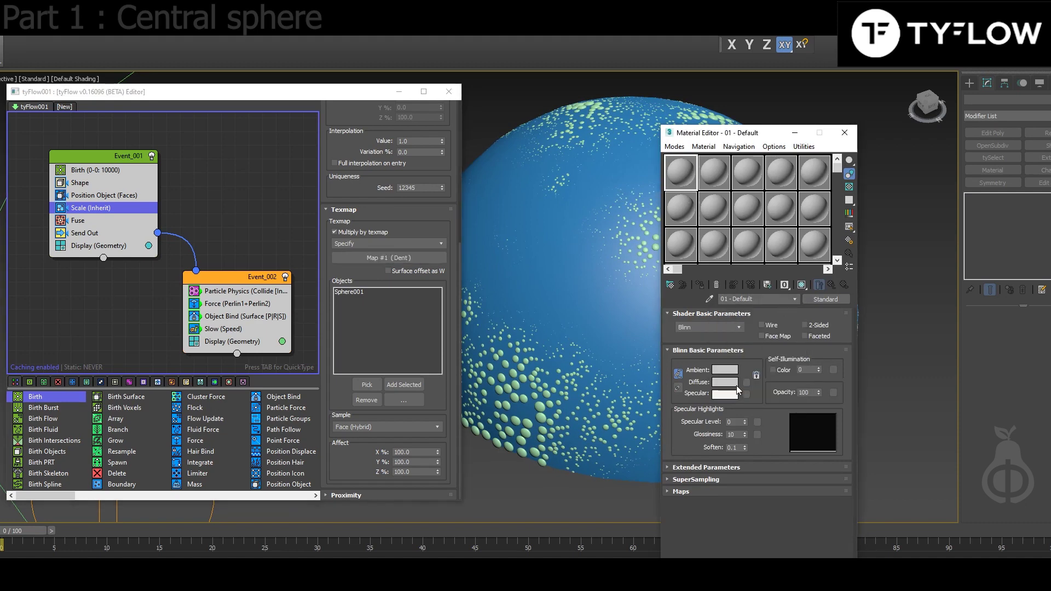
scroll(520, 257, "down", 4)
middle_click_drag(520, 258, 528, 323)
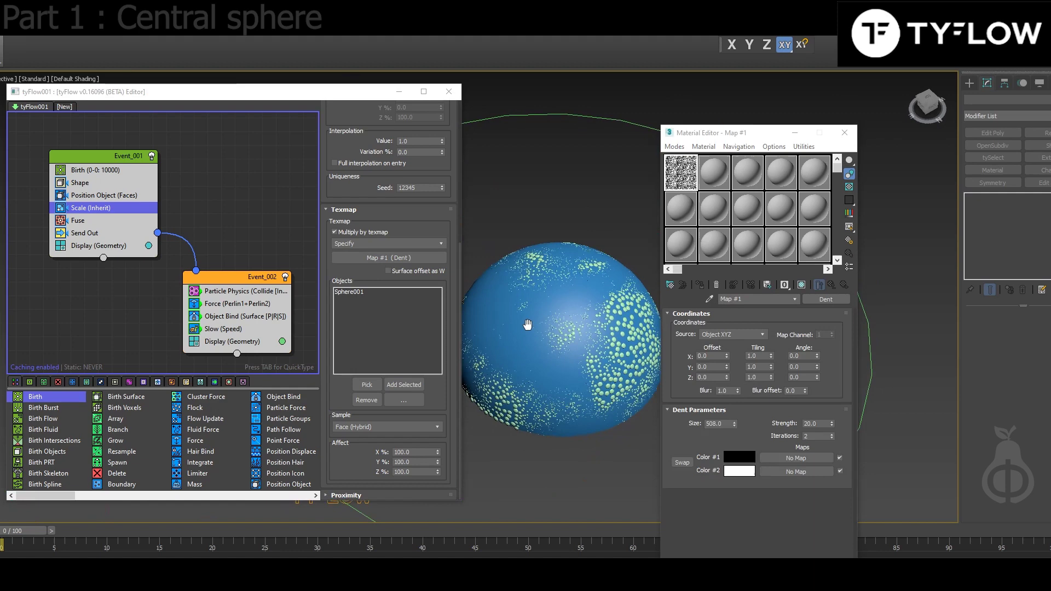
- Set the Dent map's tiling to 5.0 in X, Y and Z
scroll(528, 323, "up", 1)
left_click_drag(760, 357, 662, 326)
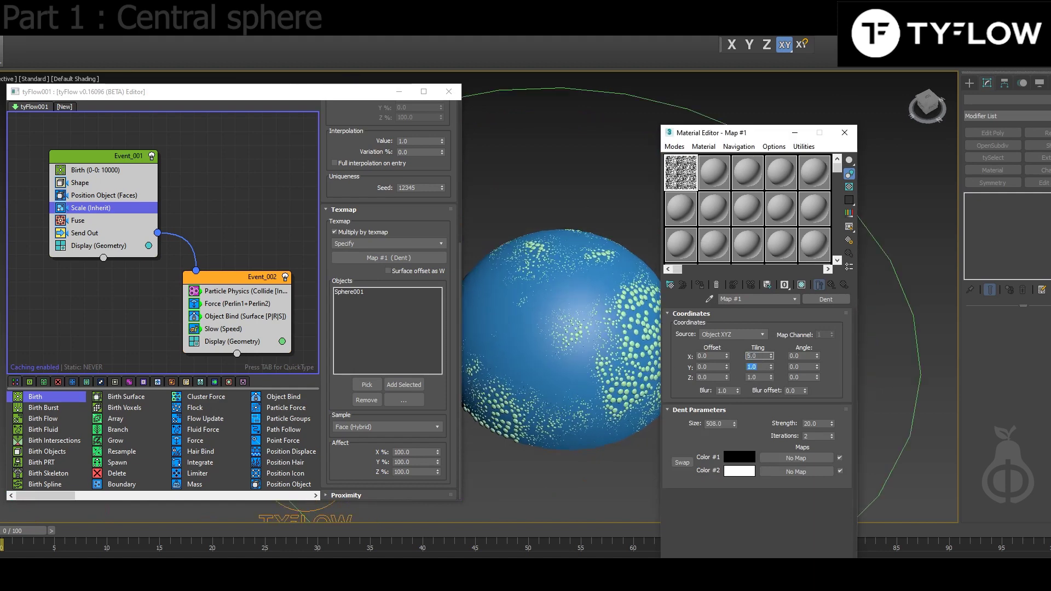
type("5")
key("Tab")
type("5")
key("Tab")
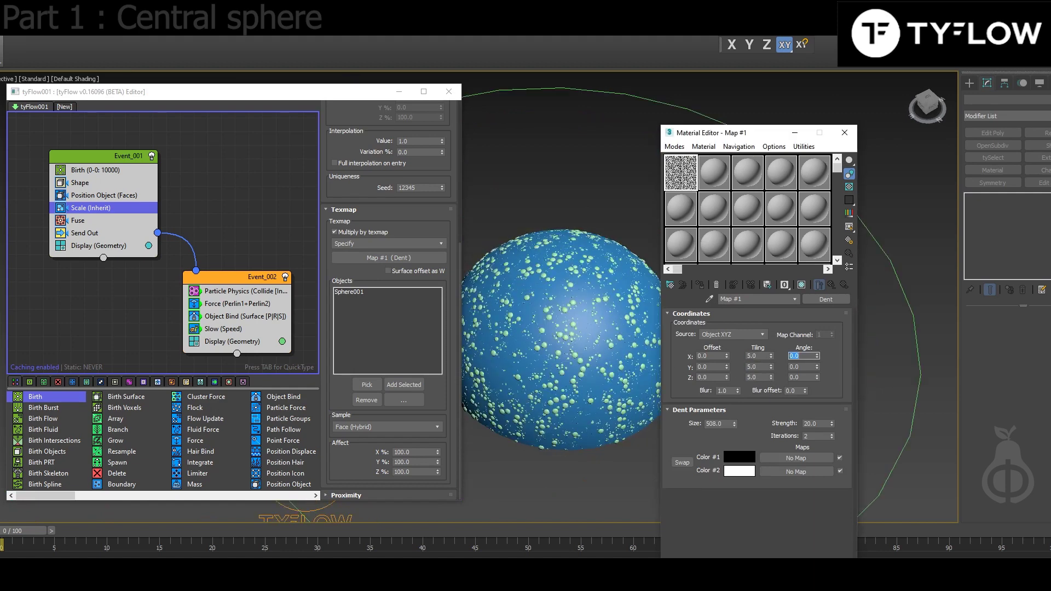
- Change the Dent map's Color #1 from black to dark grey and Color #2 from white to off-white
scroll(610, 294, "up", 5)
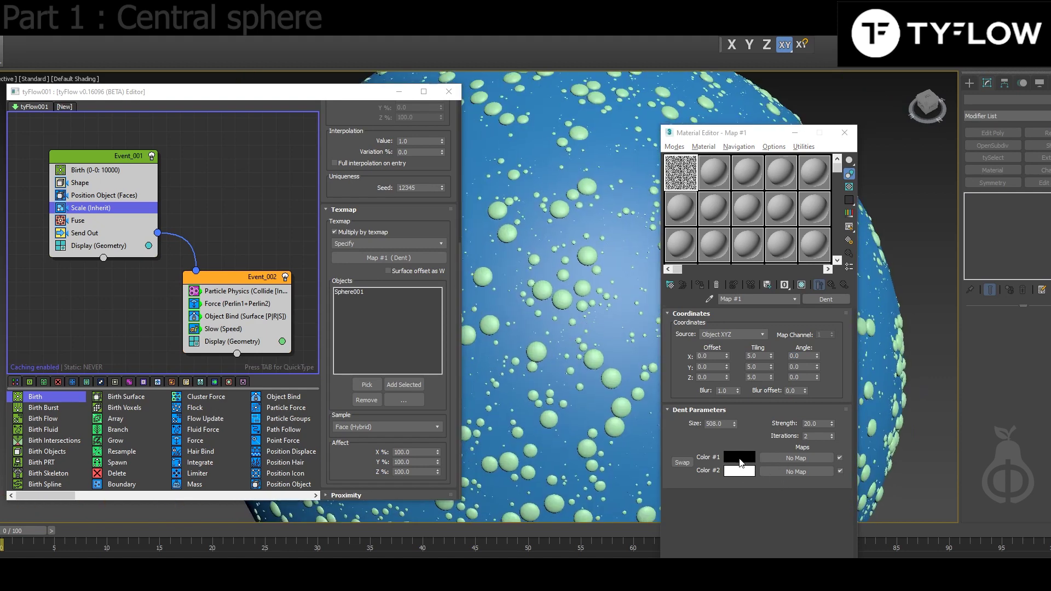
left_click(740, 462)
mouse_move(289, 53)
left_mouse_down()
mouse_move(290, 109)
mouse_move(289, 53)
mouse_move(289, 66)
mouse_move(280, 53)
mouse_move(294, 57)
left_mouse_up()
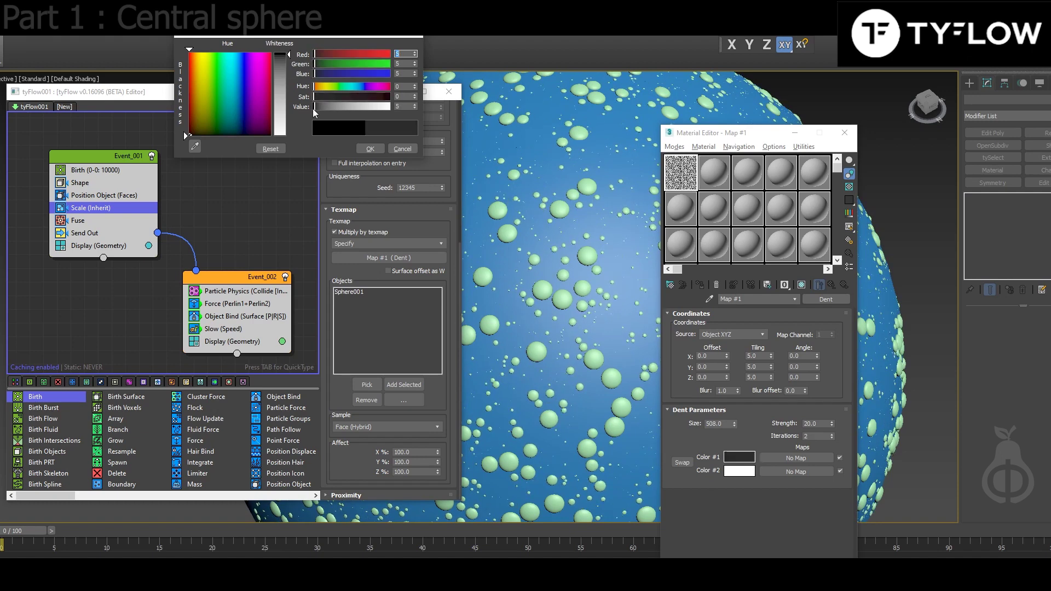
left_click(370, 149)
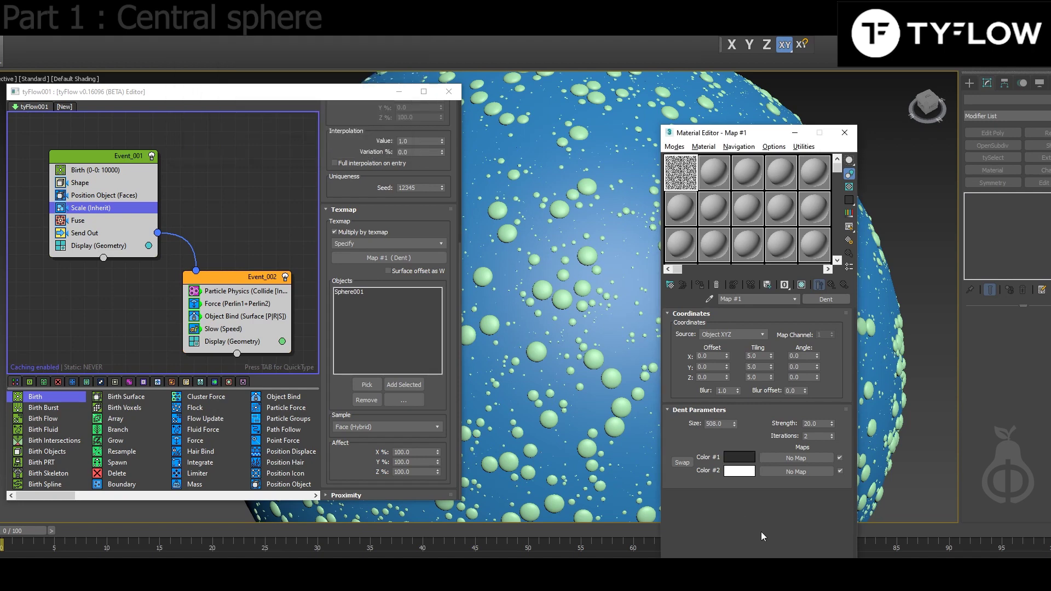
left_click(739, 472)
left_click_drag(287, 135, 289, 127)
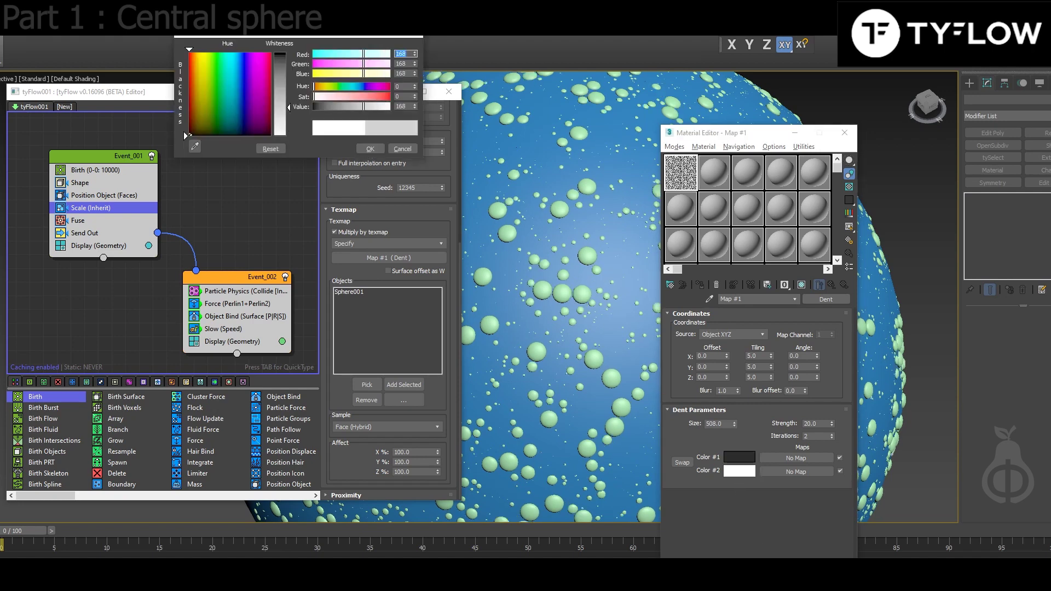
left_click(366, 150)
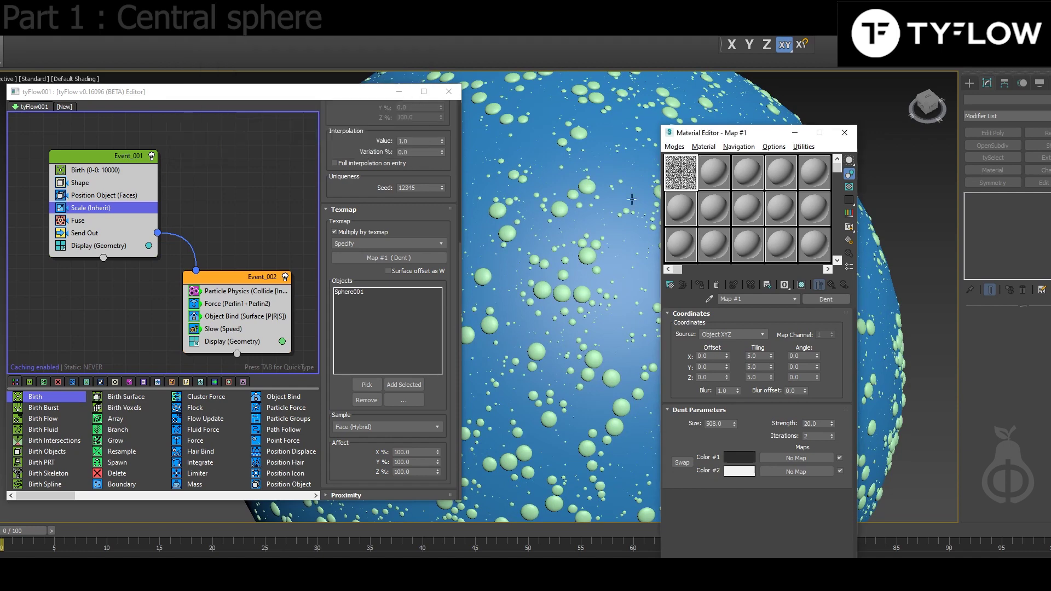
- Close the Material Editor and scrub the timeline to check the motion of the differently sized particles
scroll(540, 227, "down", 5)
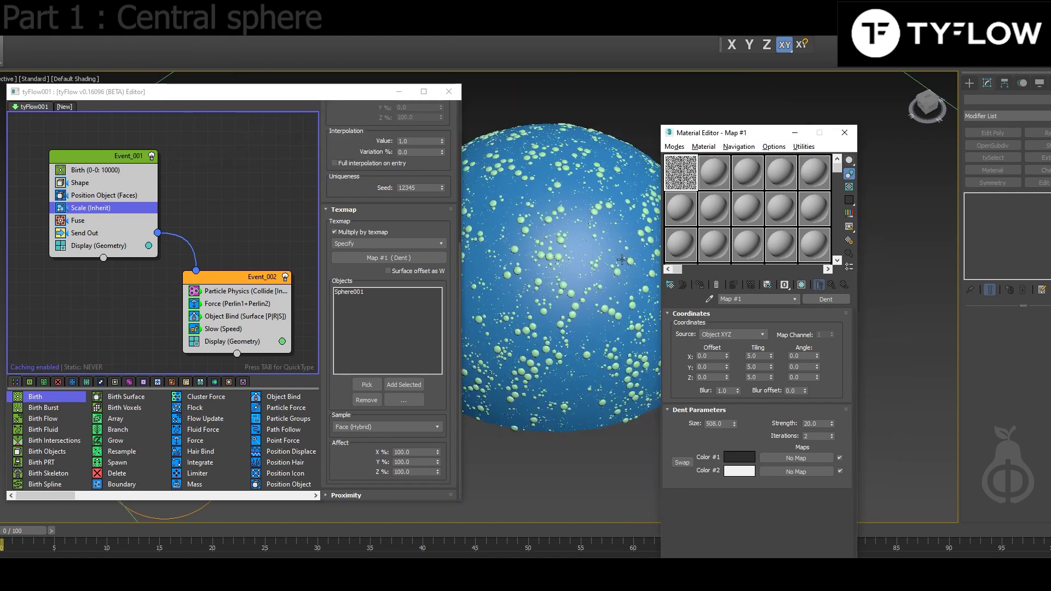
left_click(844, 132)
left_click_drag(3, 542, 124, 542)
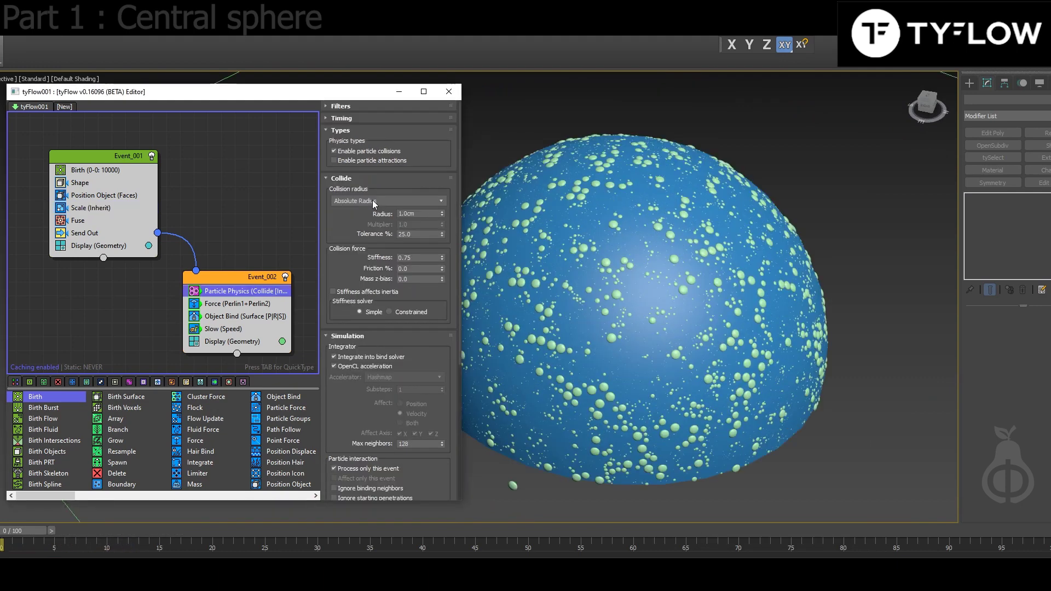
- Set the Particle Physics operator's collision radius to Scale Radius and preview the collisions along the timeline
left_click(237, 300)
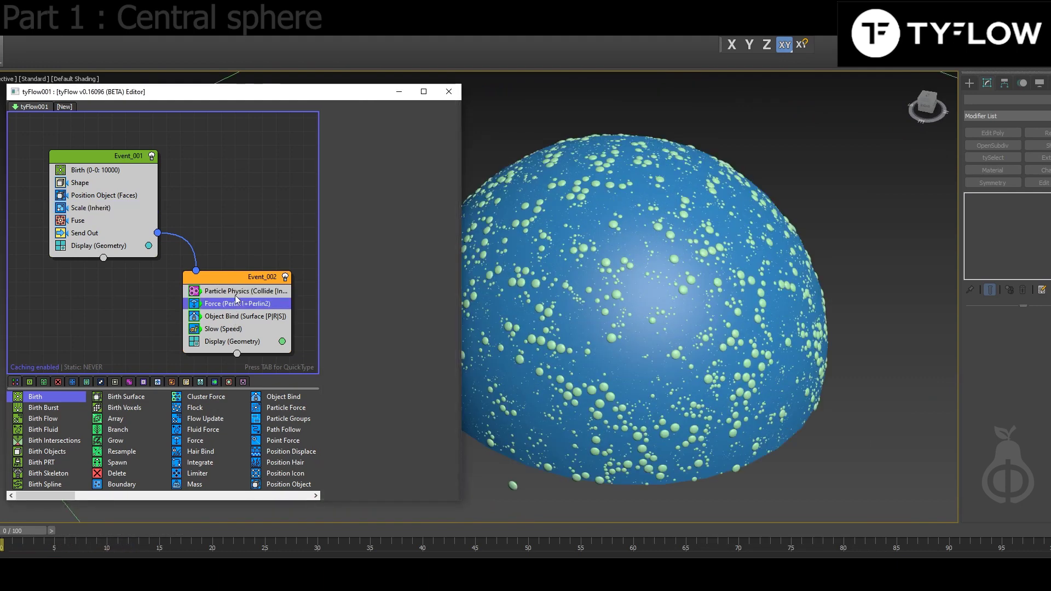
left_click(249, 292)
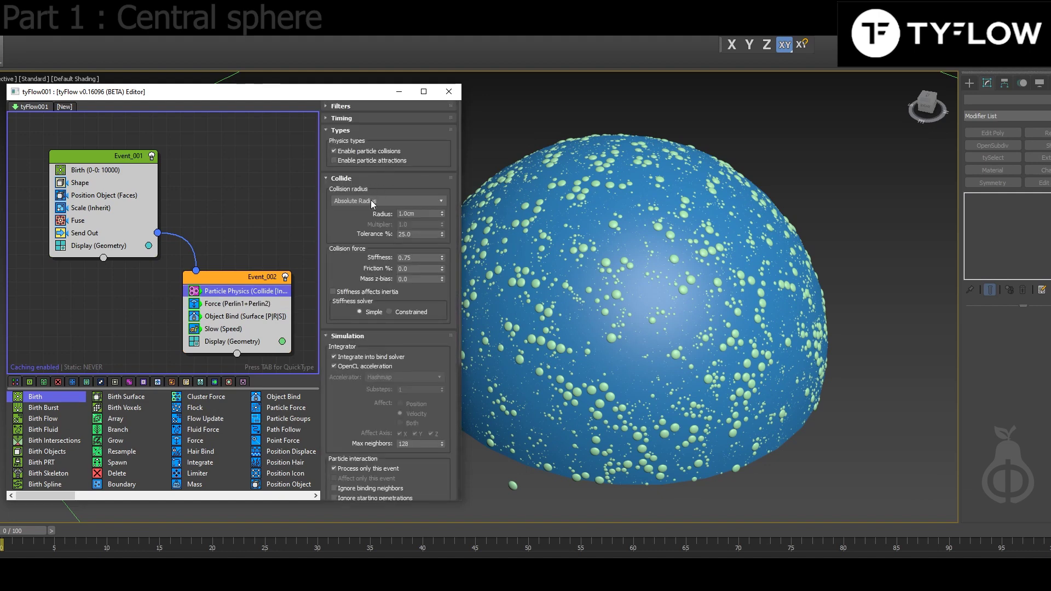
left_click(371, 204)
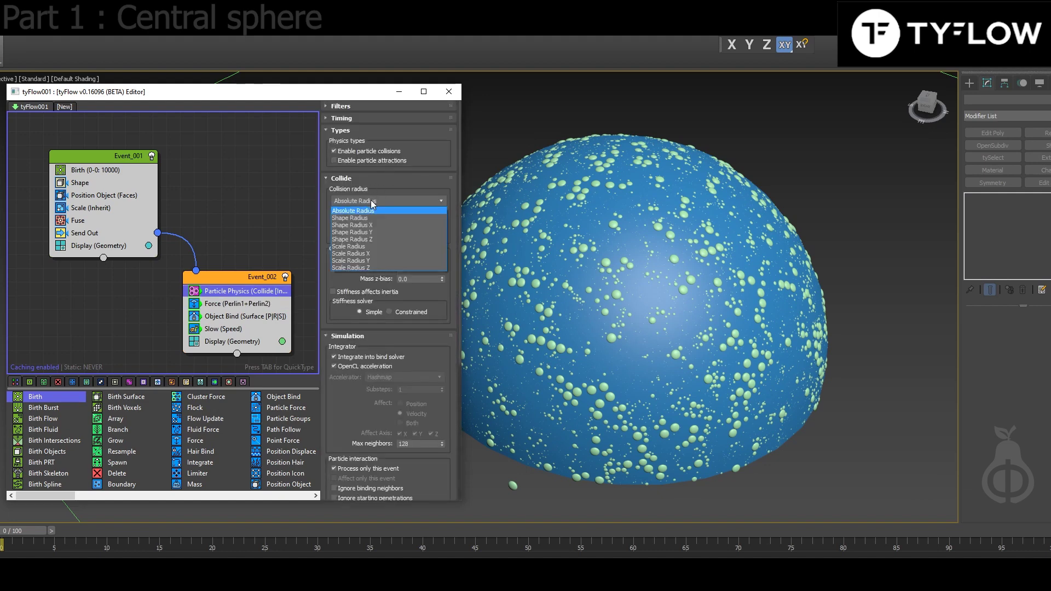
left_click(371, 247)
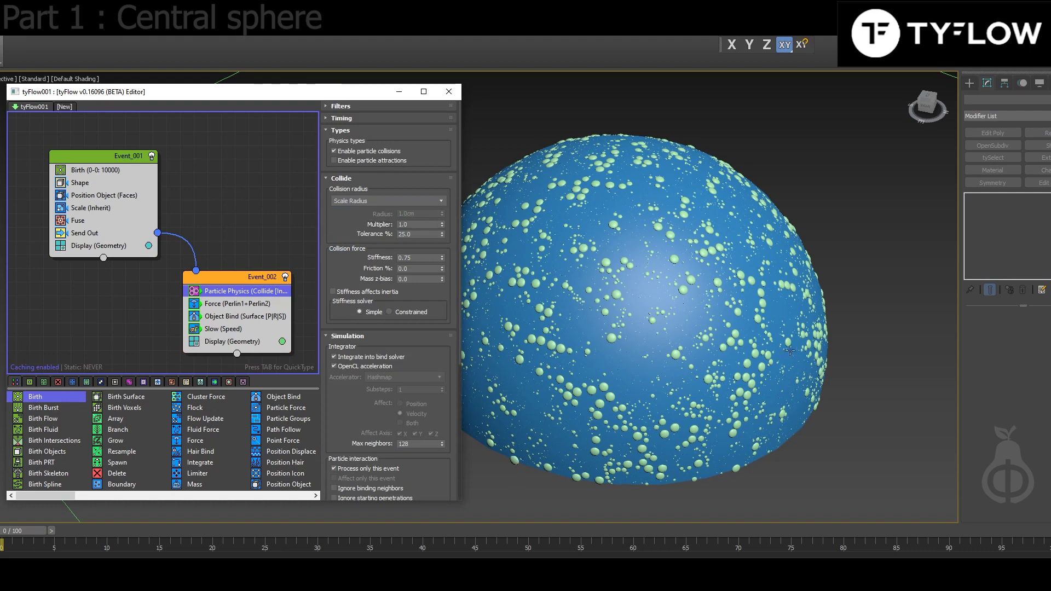
left_click_drag(20, 531, 598, 554)
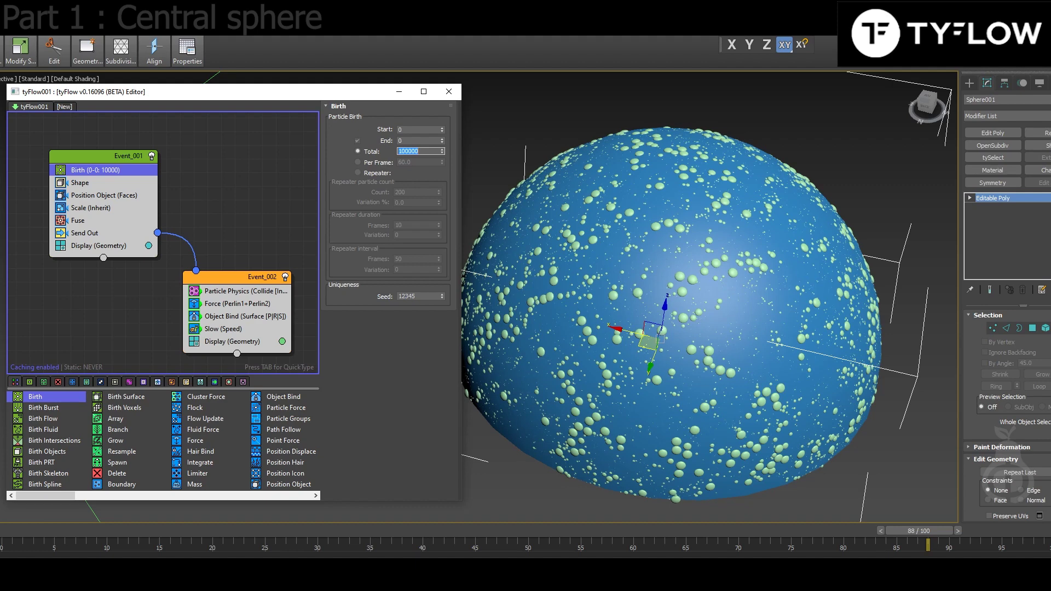
- Set the Birth operator's total to 100000 particles and scrub the timeline to refresh the preview
key("Return")
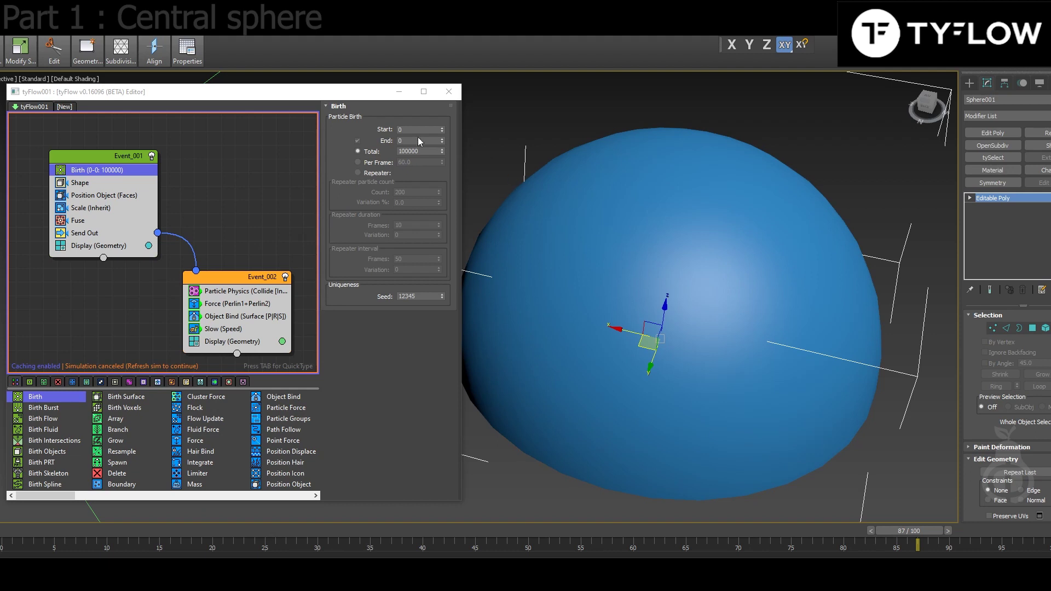
left_click_drag(921, 531, 910, 533)
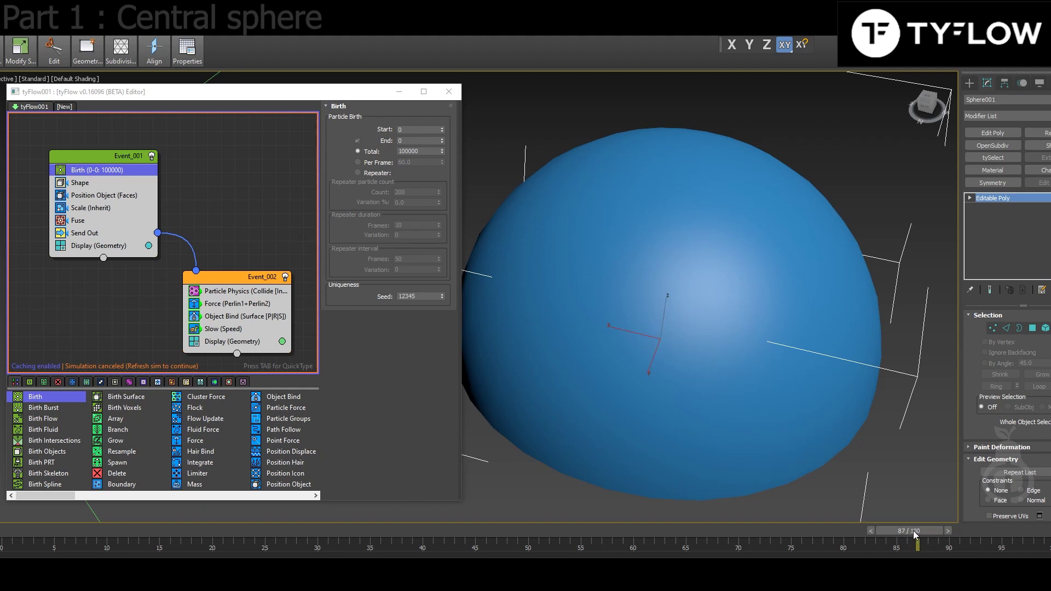
- Cancel the running simulation, return to frame 0, refresh the simulation and scrub the timeline to preview it
key("shift+Escape")
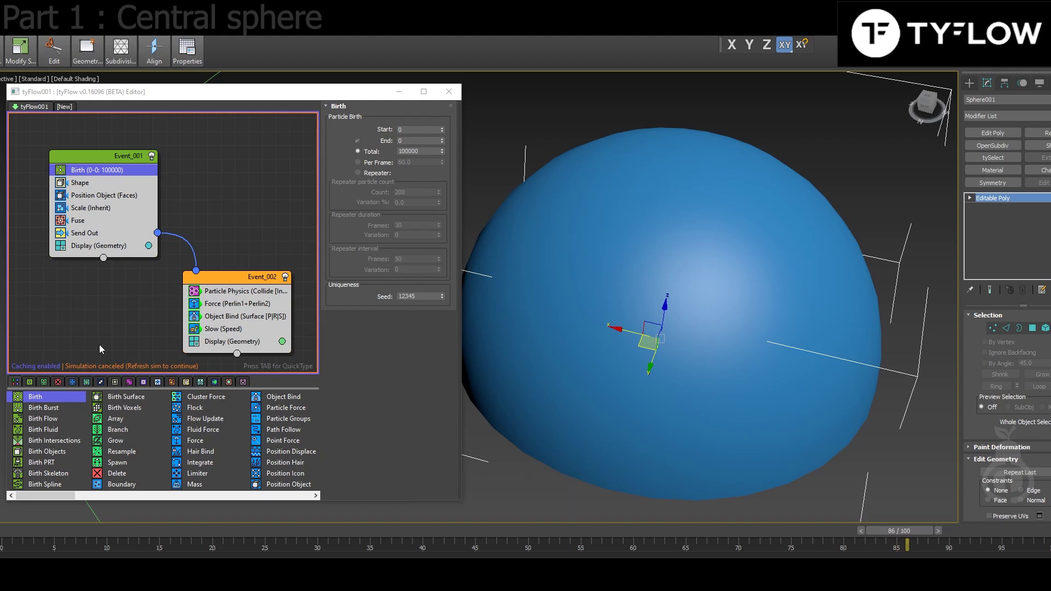
key("Home")
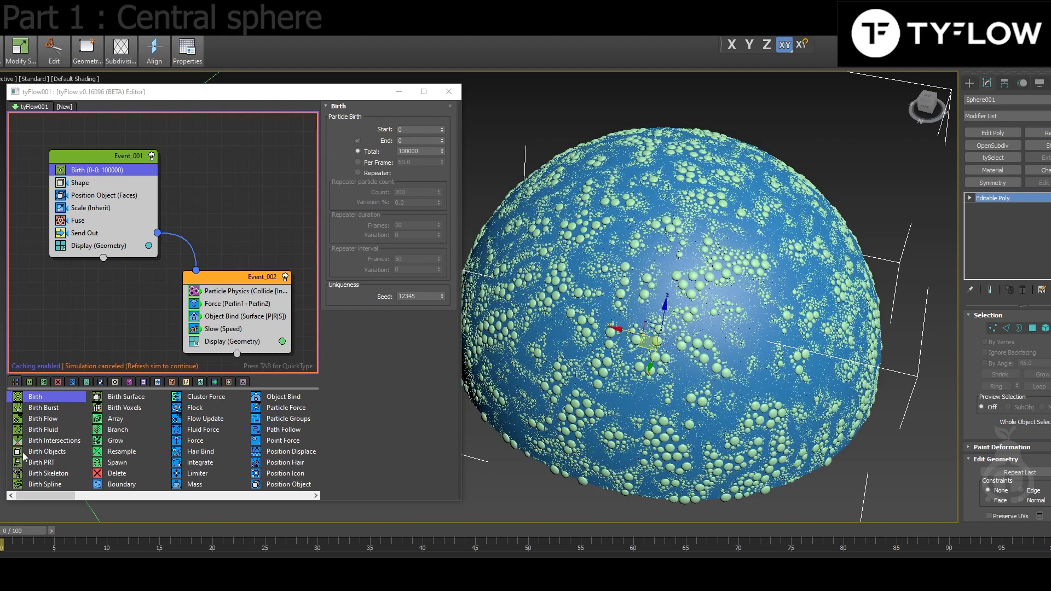
right_click(116, 304)
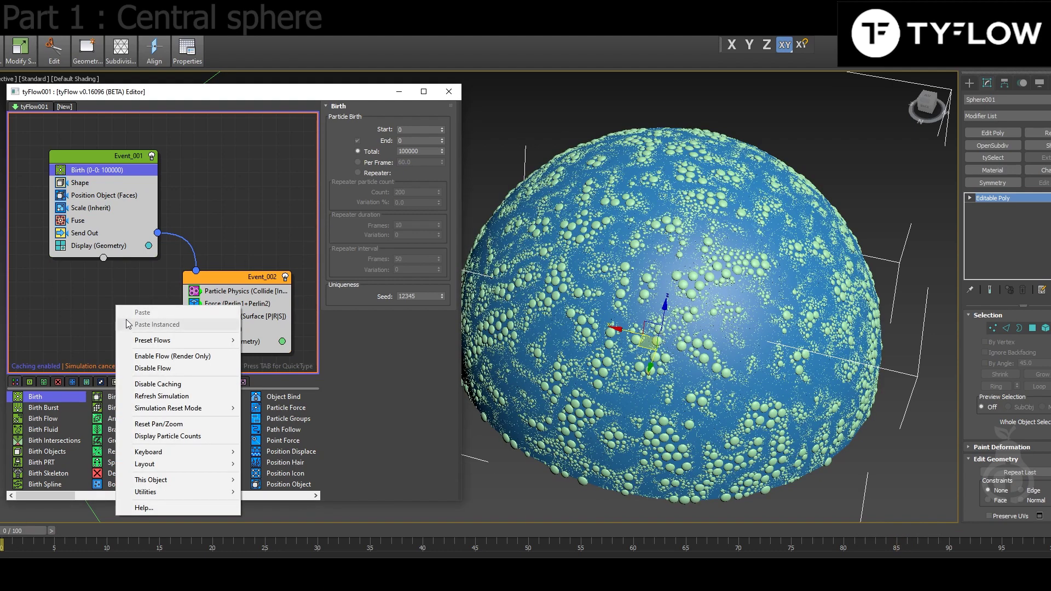
right_click(80, 294)
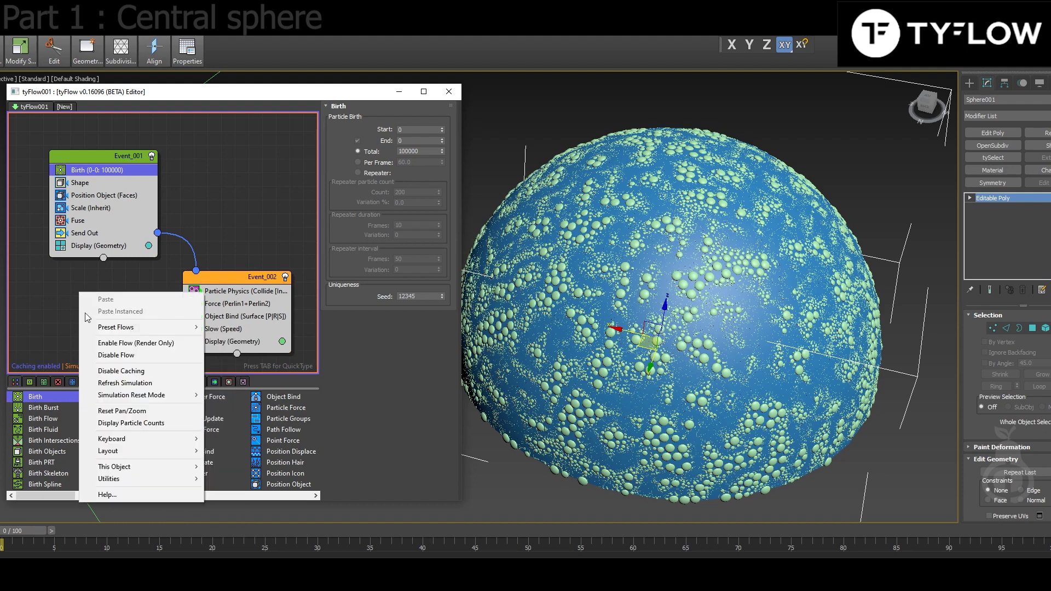
left_click(149, 385)
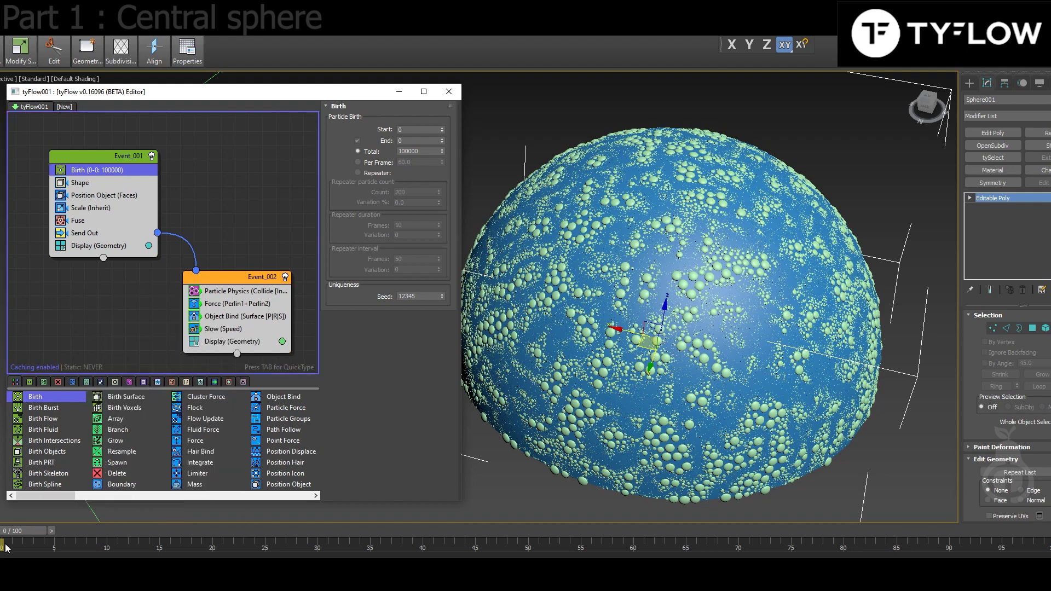
left_click_drag(8, 536, 241, 546)
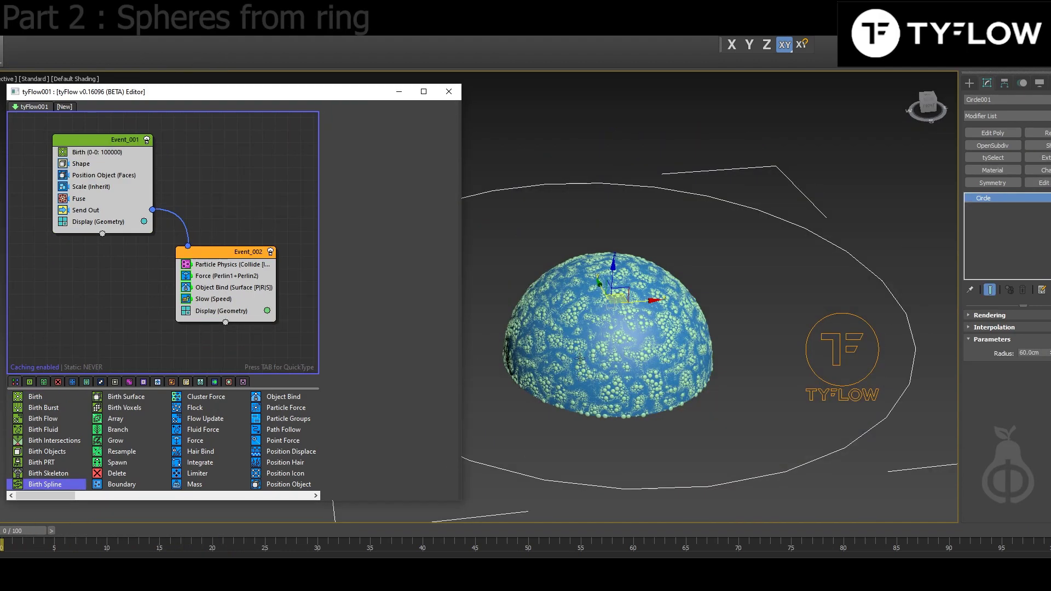
- Disable Event_001 and create a new event with a Birth Spline operator that uses Circle001 as its spline
left_click(147, 140)
middle_click_drag(237, 193, 147, 189)
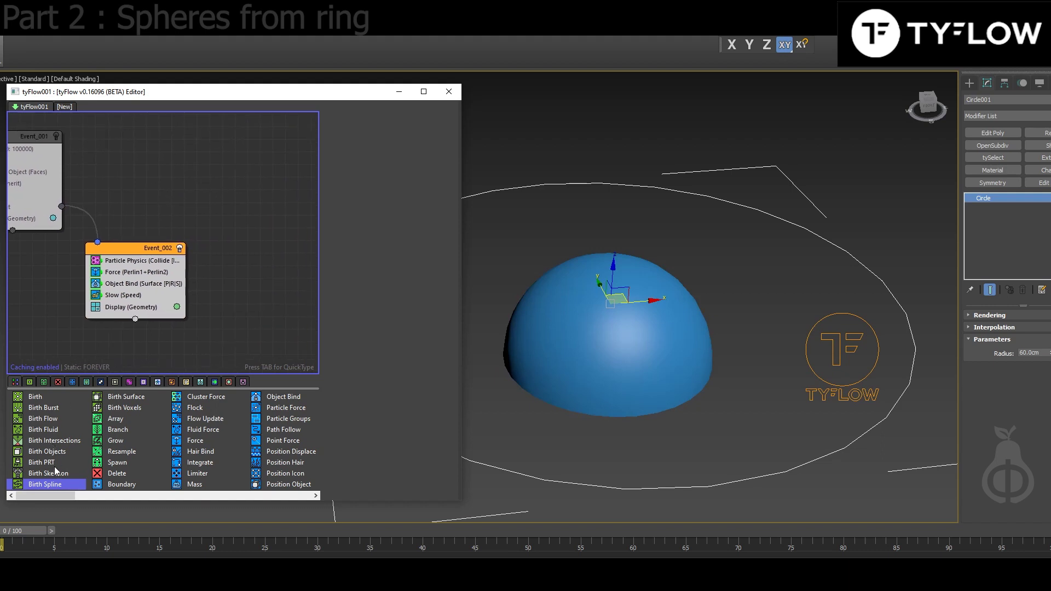
left_click_drag(53, 491, 245, 173)
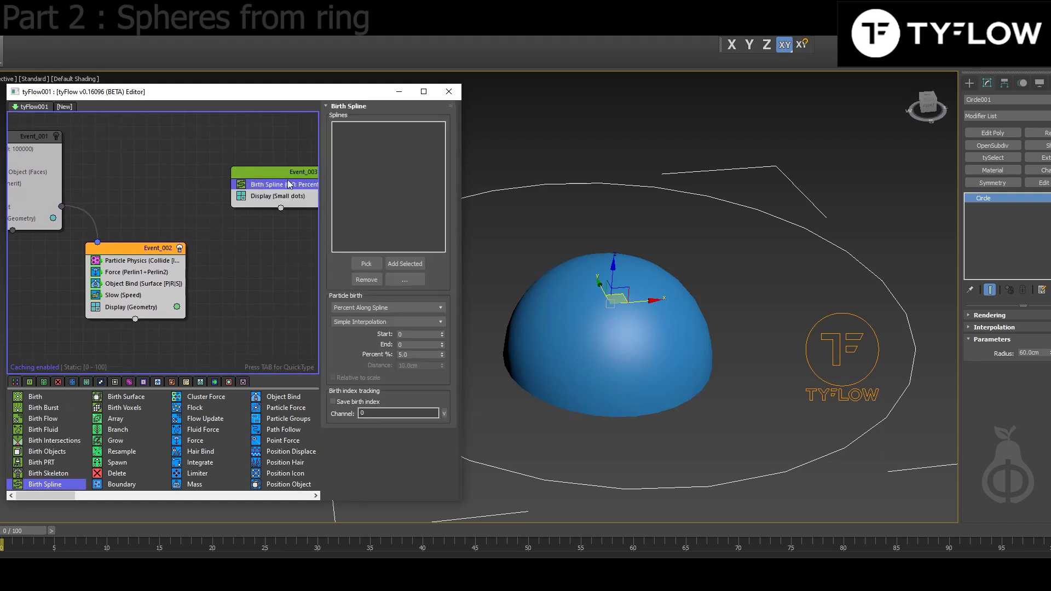
left_click(366, 264)
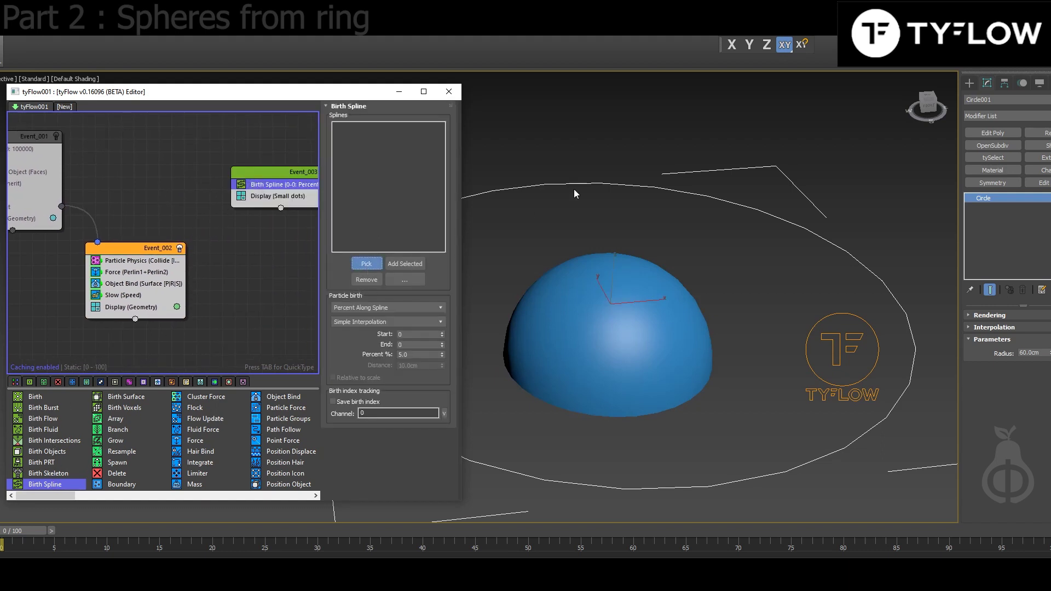
left_click(640, 183)
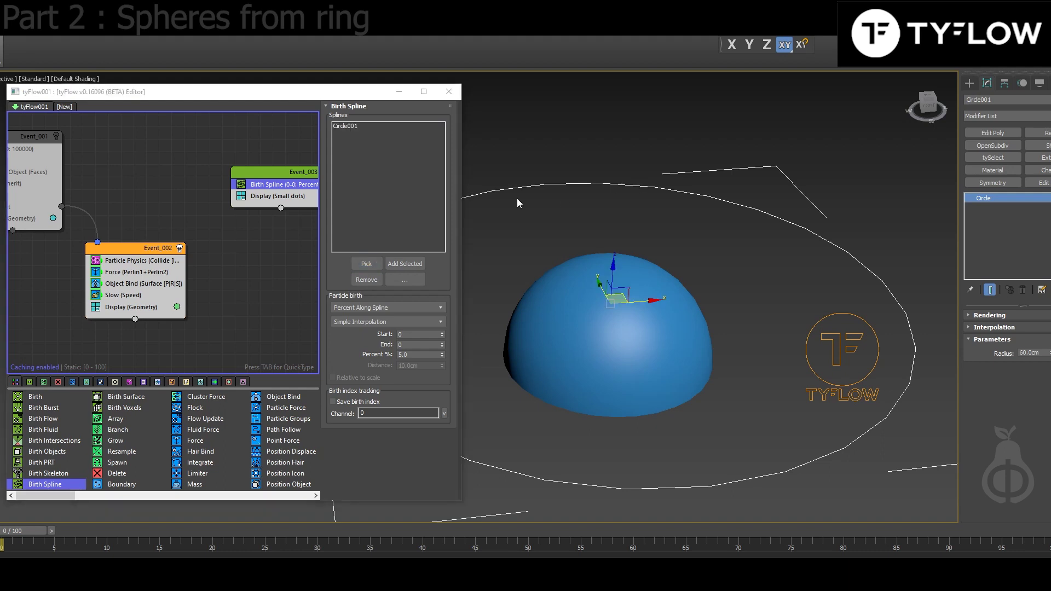
- Add a Shape operator to Event_003 and set its mesh to the 3D Geosphere (MidRes)
middle_click_drag(209, 170, 129, 163)
left_click(207, 177)
key("Tab")
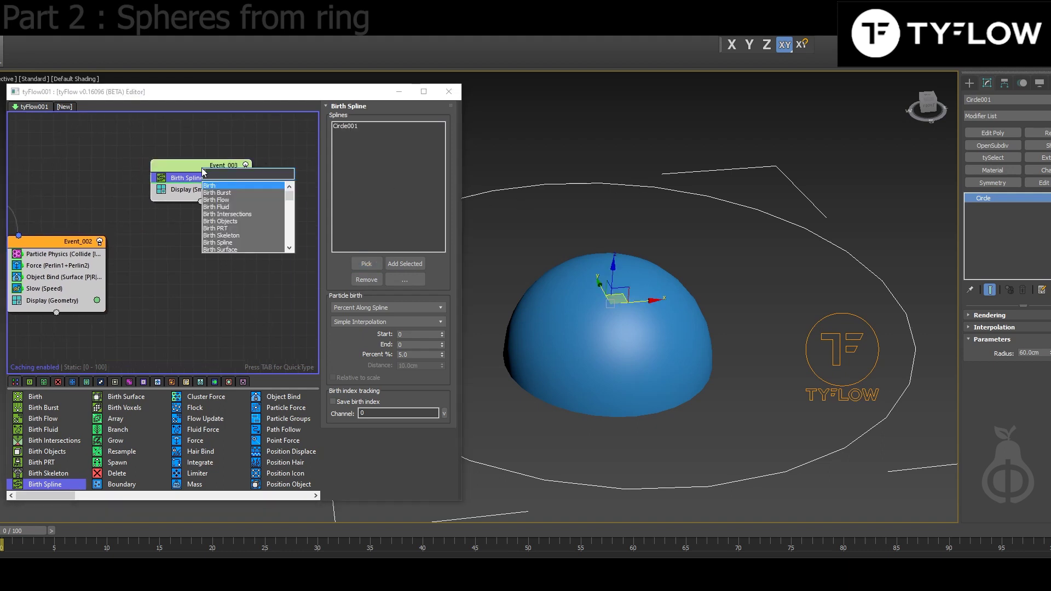
type("she")
key("BackSpace")
type("a")
key("Return")
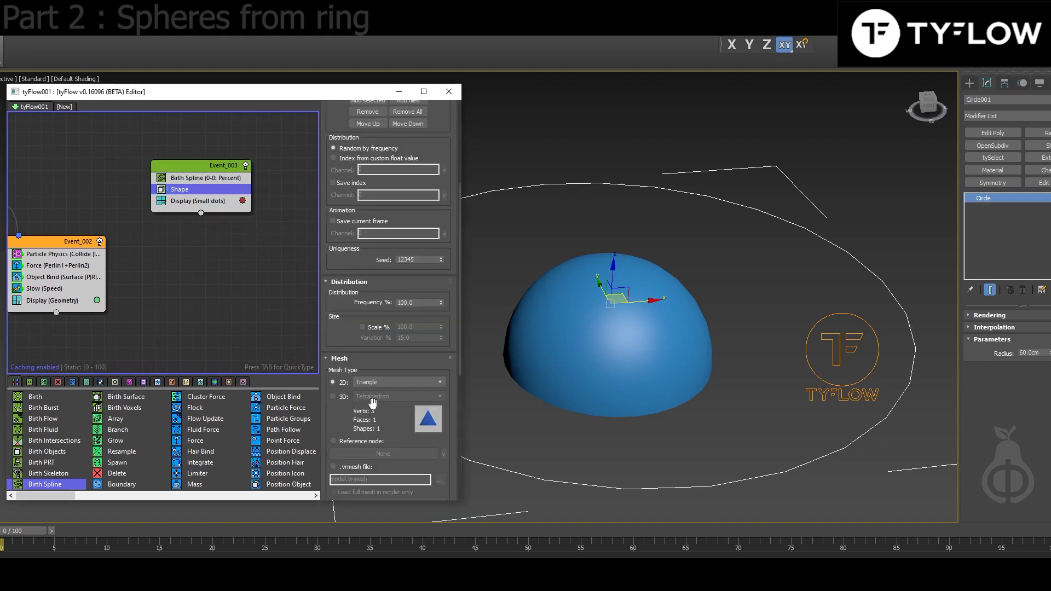
left_click(343, 396)
left_click(377, 396)
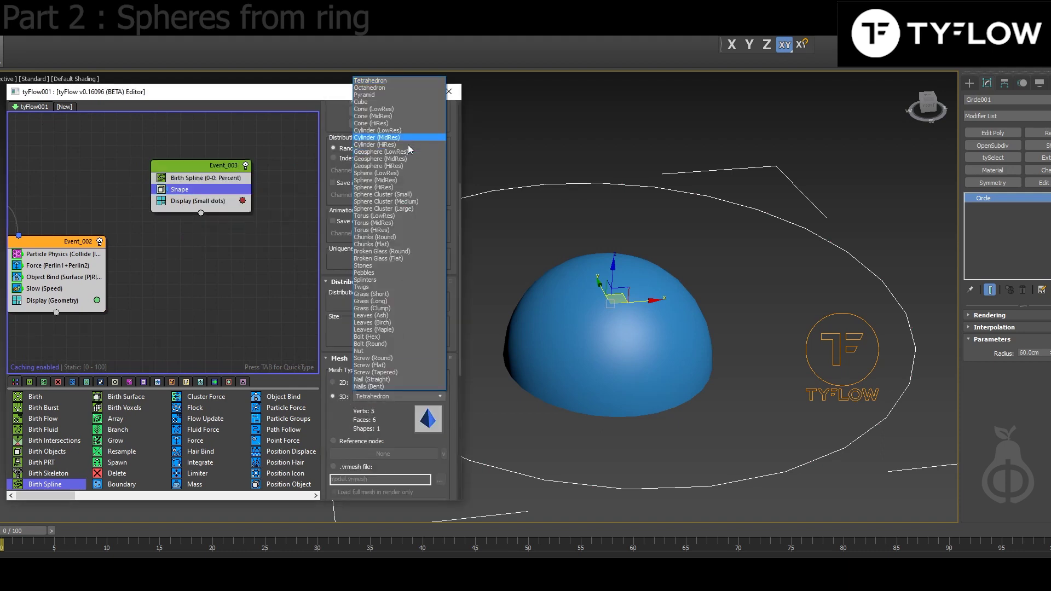
left_click(409, 159)
- Set Event_003's Display operator type to Geometry so the ring particles show as meshes
left_click(197, 200)
left_click(387, 128)
left_click(383, 182)
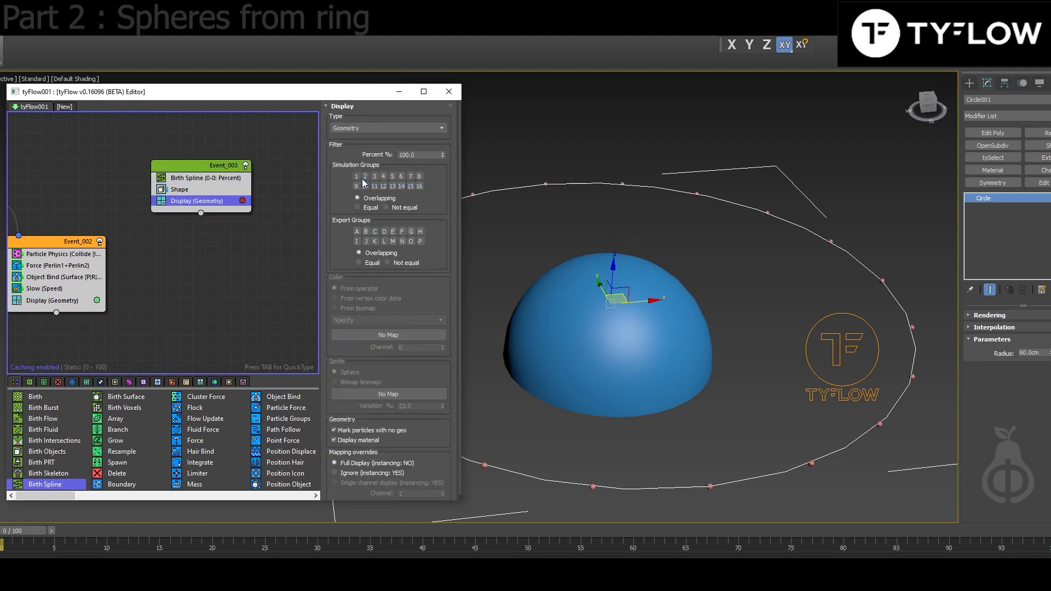
middle_click_drag(588, 296, 594, 293)
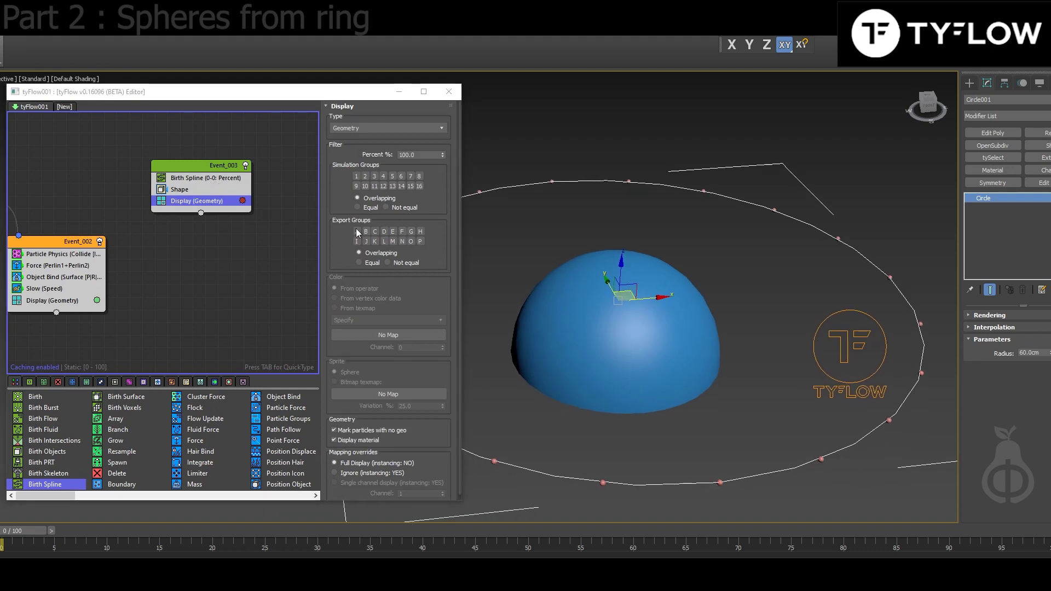
- Enable scaling in Event_003's Shape operator and set the scale to 500%
left_click(189, 189)
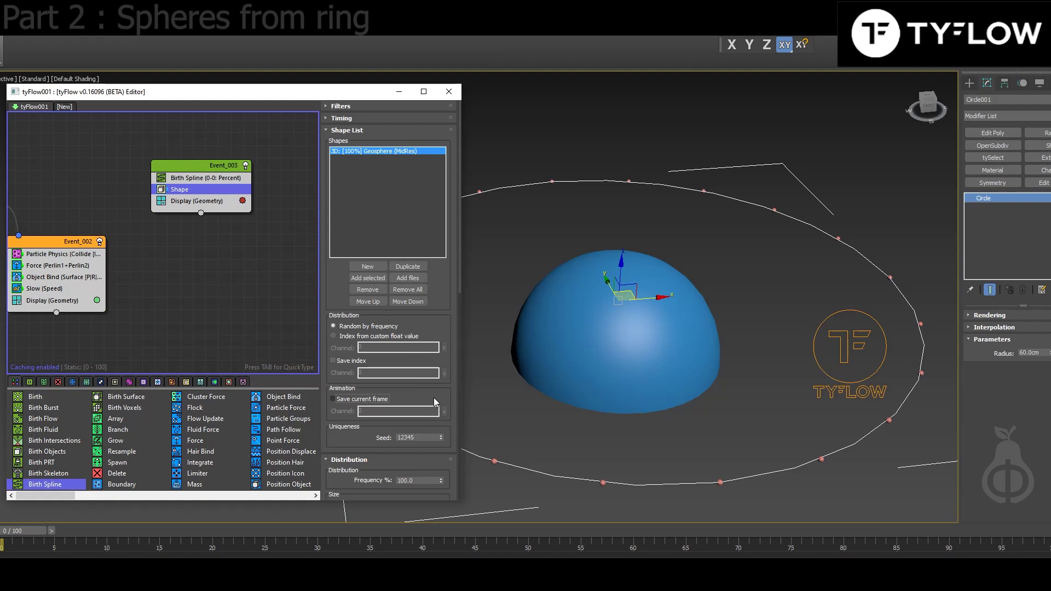
scroll(434, 398, "down", 5)
type("500")
key("Return")
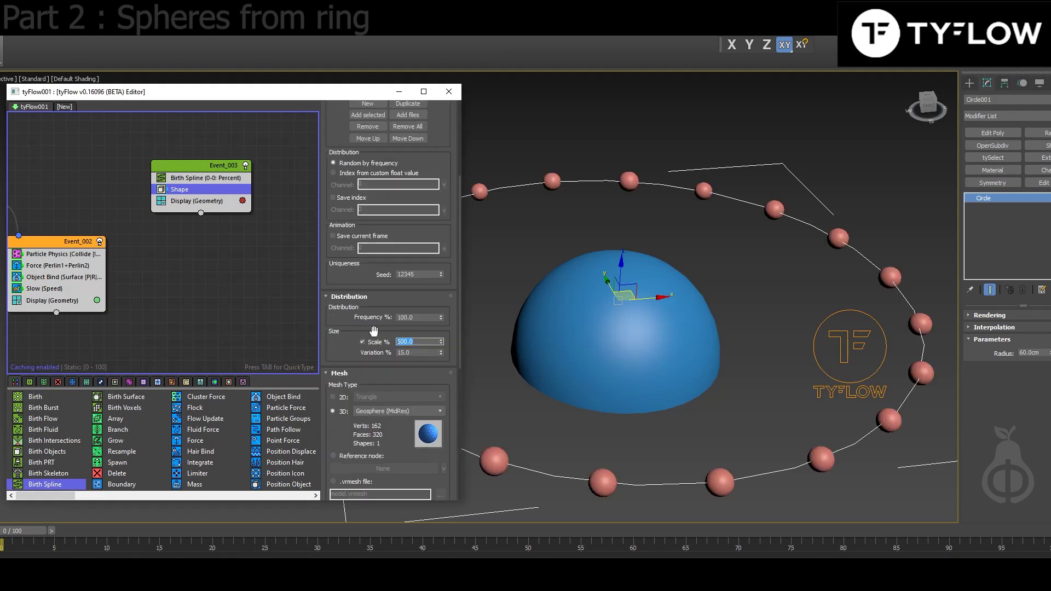
- Add a PhysX Shape operator to Event_003, place it below Shape, and test the ring spheres on the timeline
key("Tab")
type("phy")
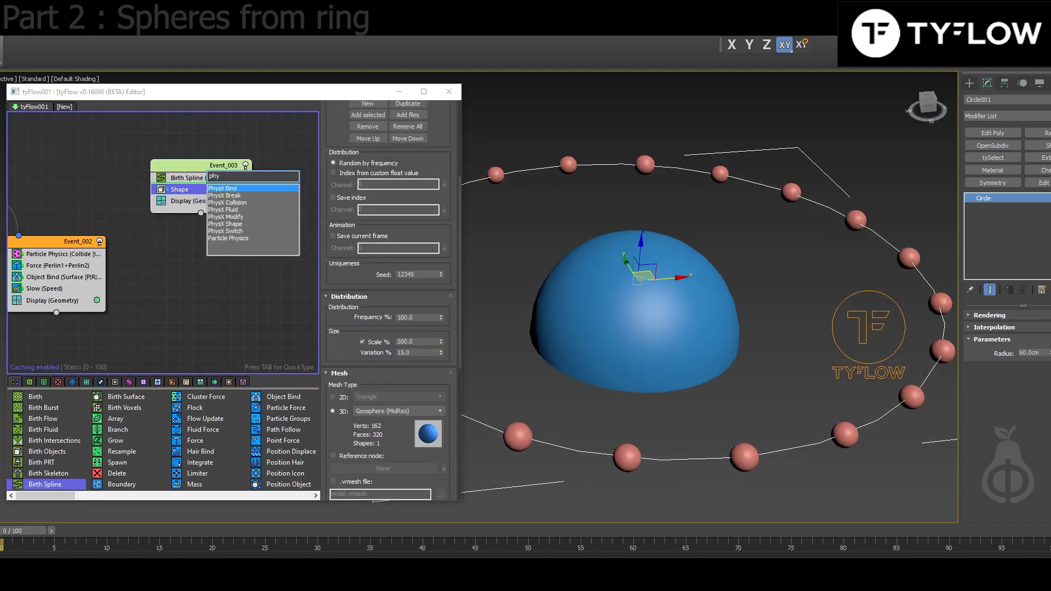
left_click(247, 224)
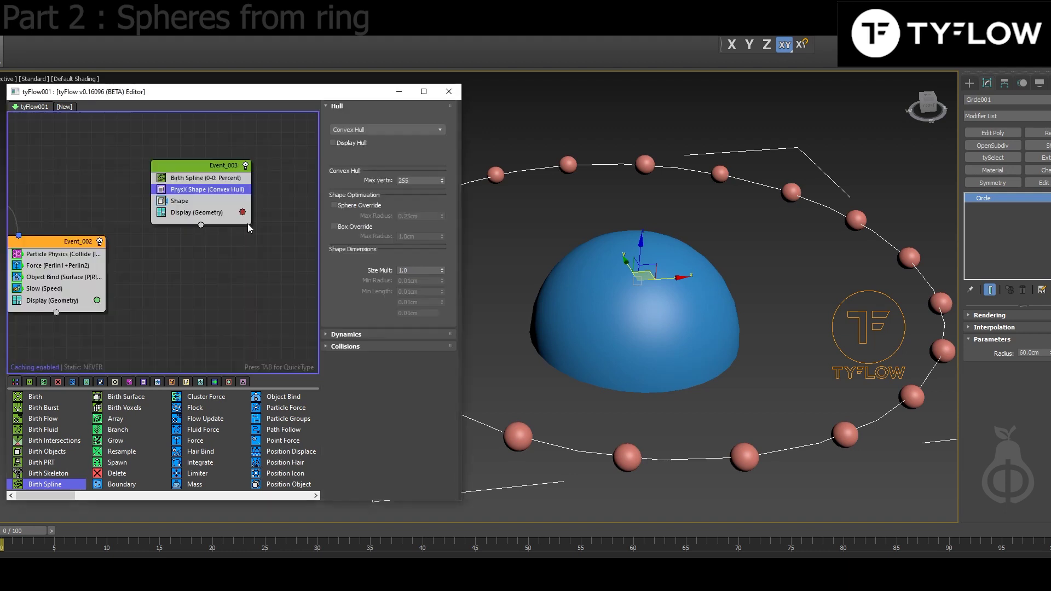
left_click_drag(219, 178, 209, 207)
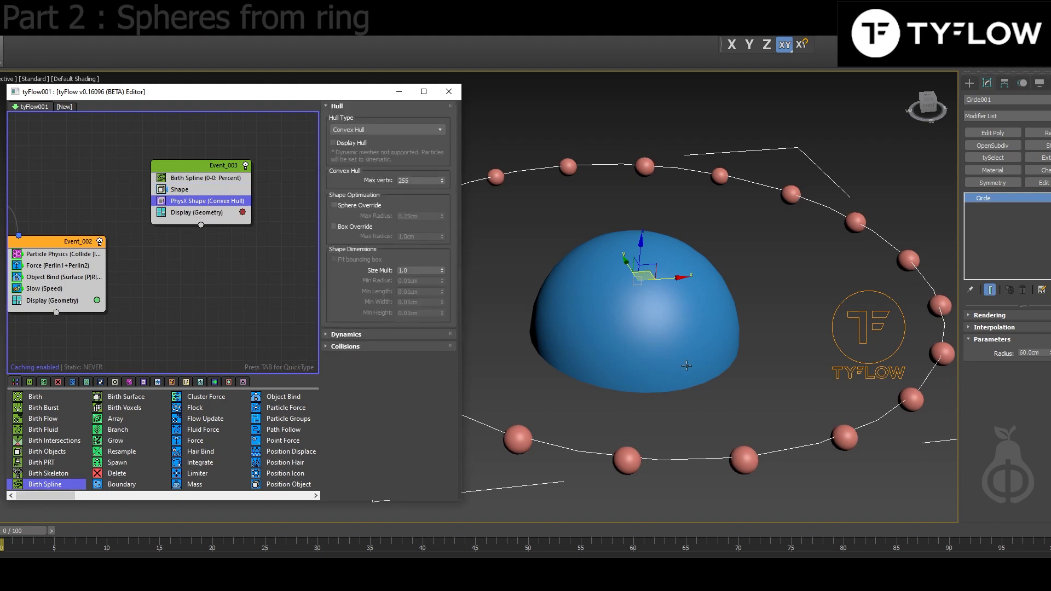
middle_click_drag(765, 367, 747, 369, "alt")
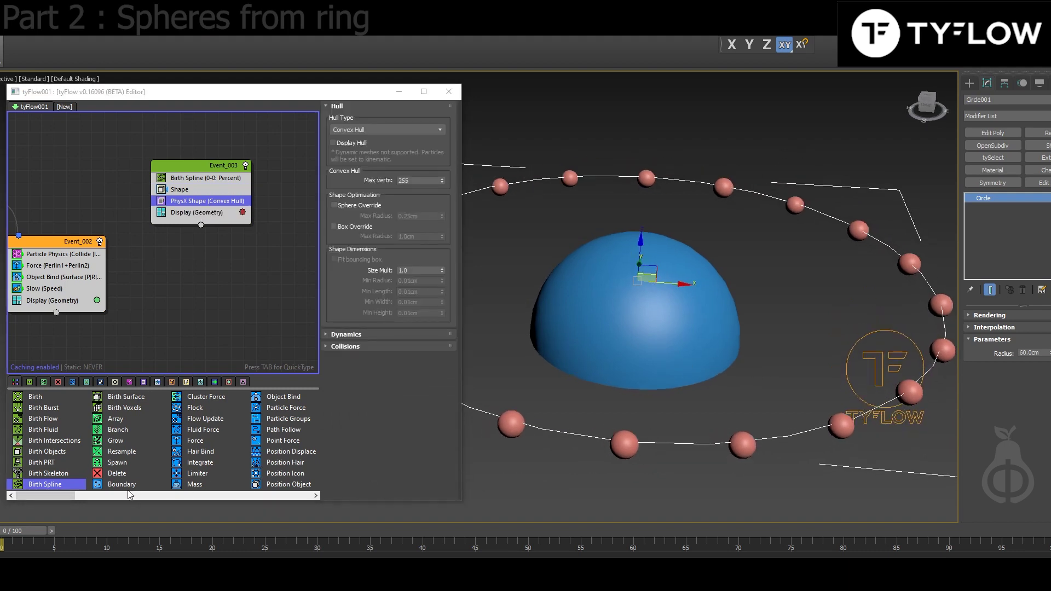
mouse_move(7, 532)
left_mouse_down()
mouse_move(180, 536)
mouse_move(1, 506)
mouse_move(78, 508)
mouse_move(5, 512)
left_mouse_up()
- Add a PhysX Collision operator below PhysX Shape in Event_003 and assign the blue hemisphere as its collider
left_click(196, 164)
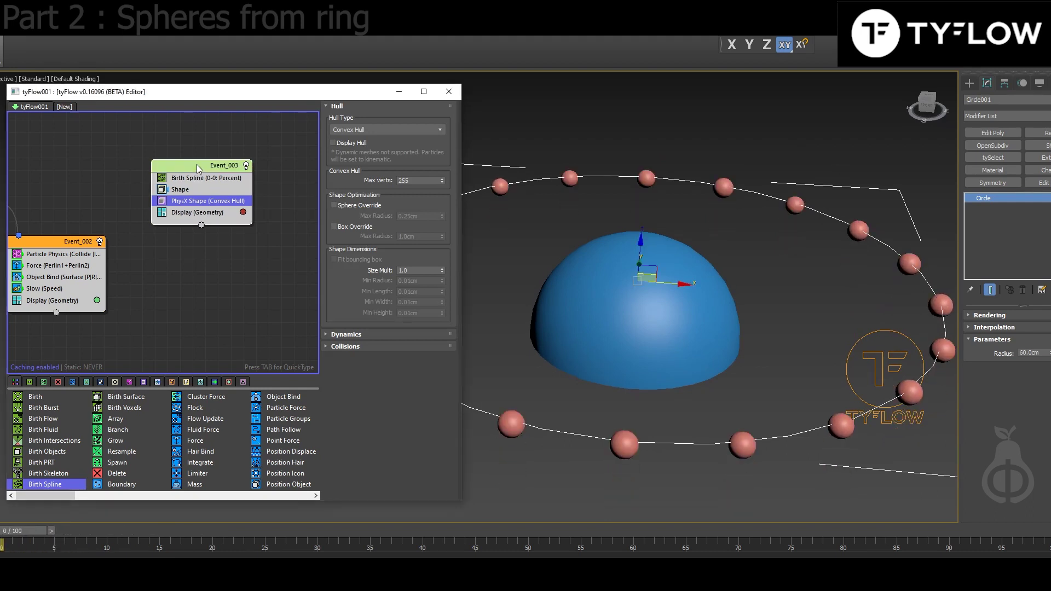
key("Tab")
type("phy")
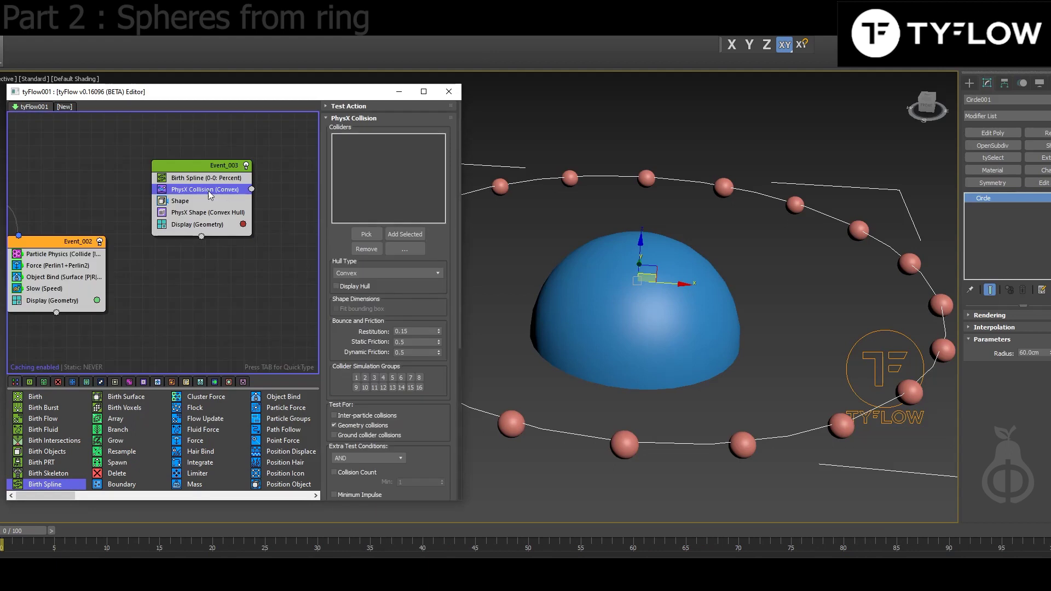
left_click_drag(209, 191, 215, 219)
left_click(366, 234)
left_click(658, 305)
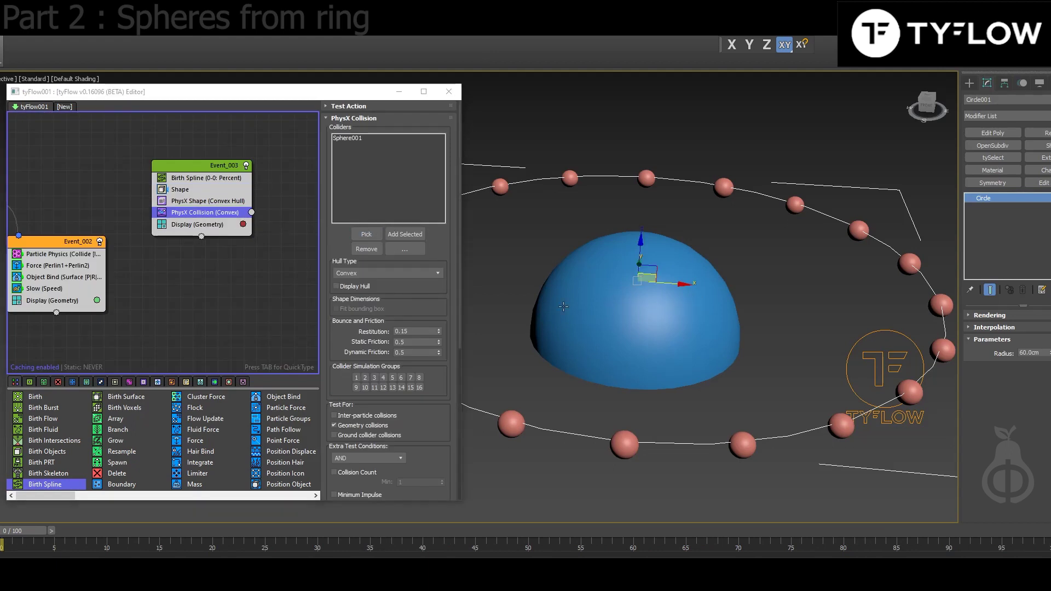
- Add a Find Target operator below PhysX Collision in Event_003 and pick the blue hemisphere as its target object
key("Tab")
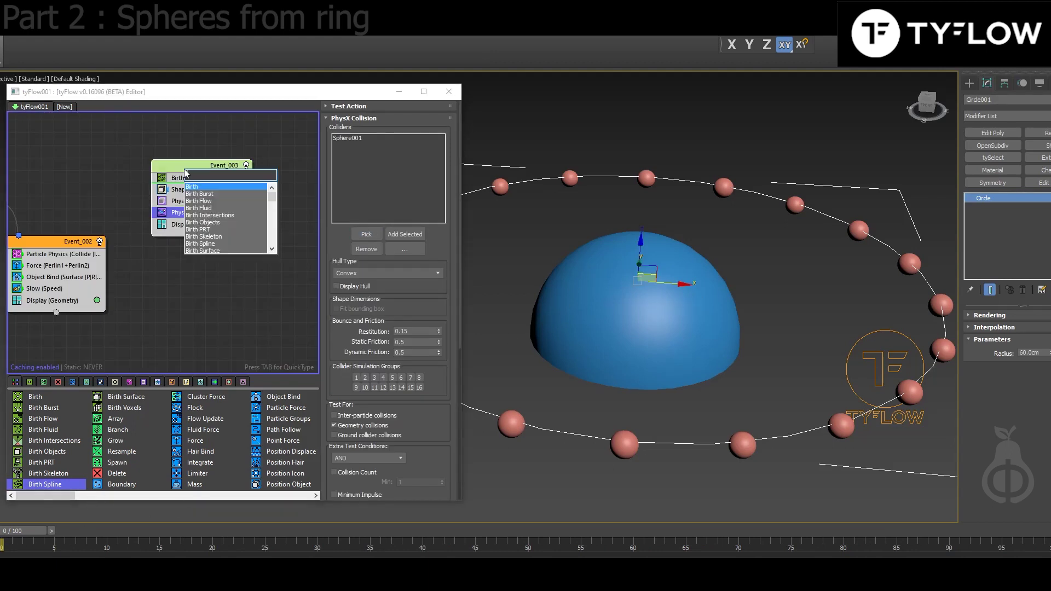
type("find")
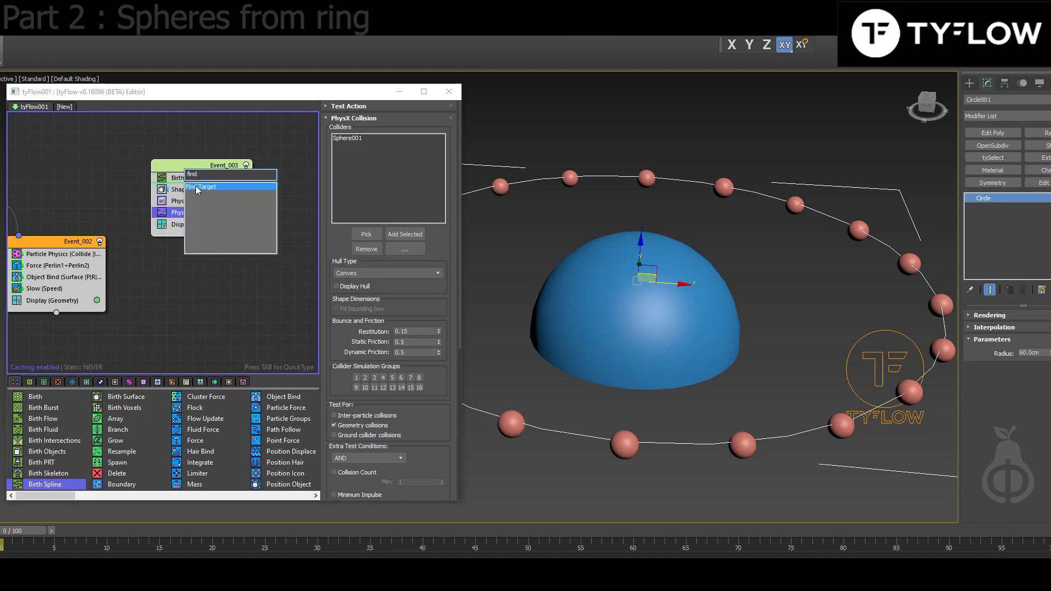
left_click(199, 187)
left_click_drag(199, 189, 191, 228)
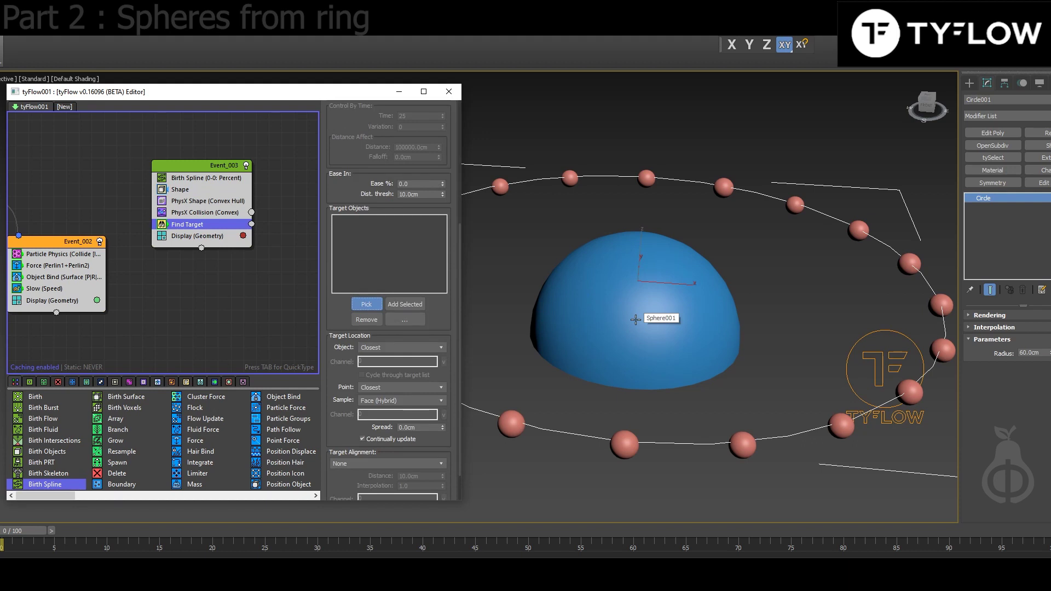
left_click(635, 319)
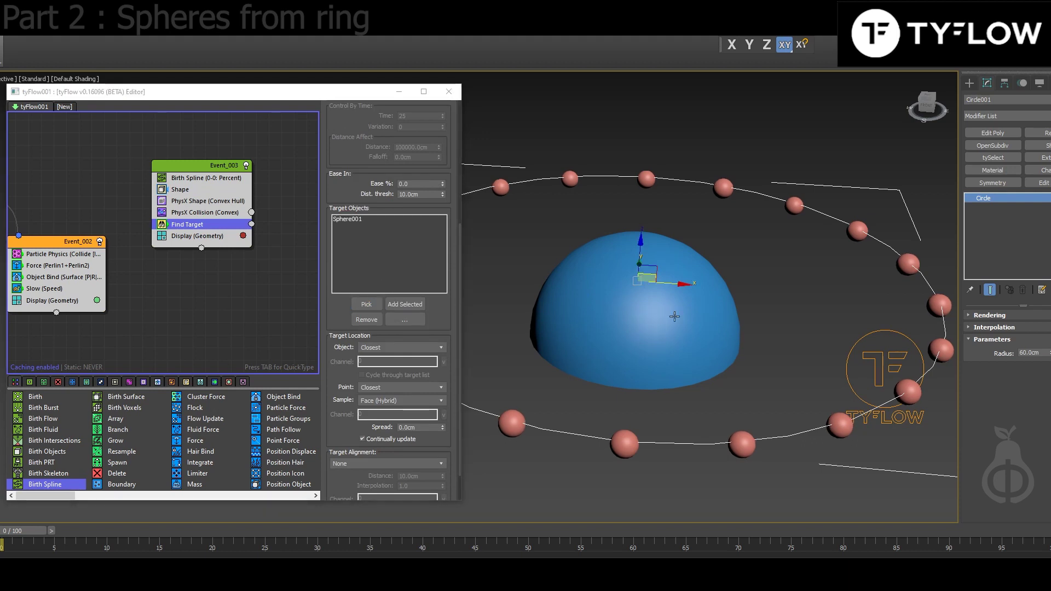
- Preview the ring spheres moving toward the hemisphere along the timeline, and return to frame 0
middle_click_drag(674, 317, 669, 323, "alt")
left_click_drag(18, 534, 152, 504)
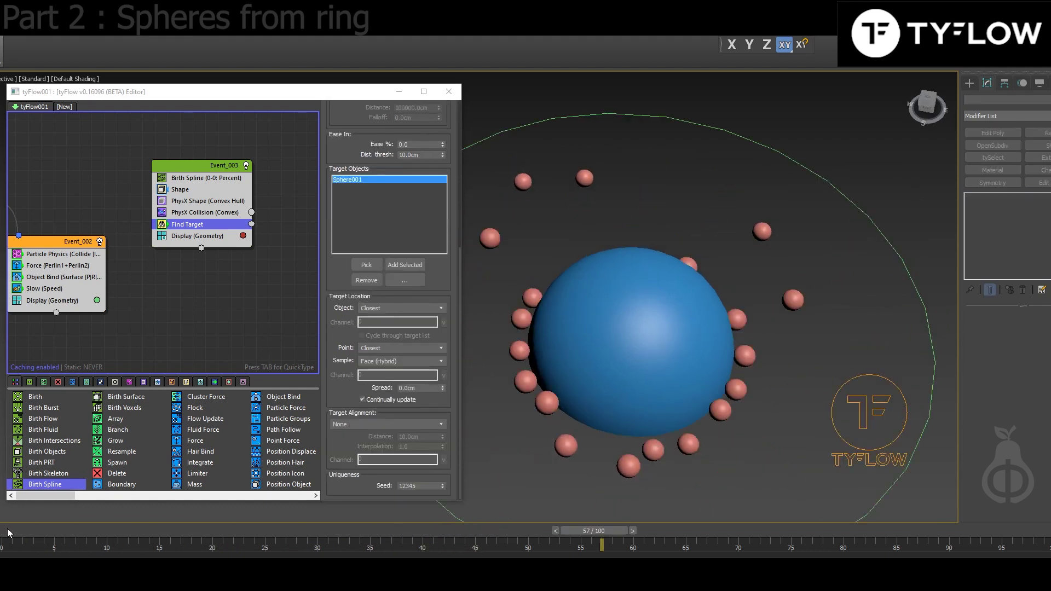
left_click(8, 532)
middle_click_drag(565, 422, 558, 393, "alt")
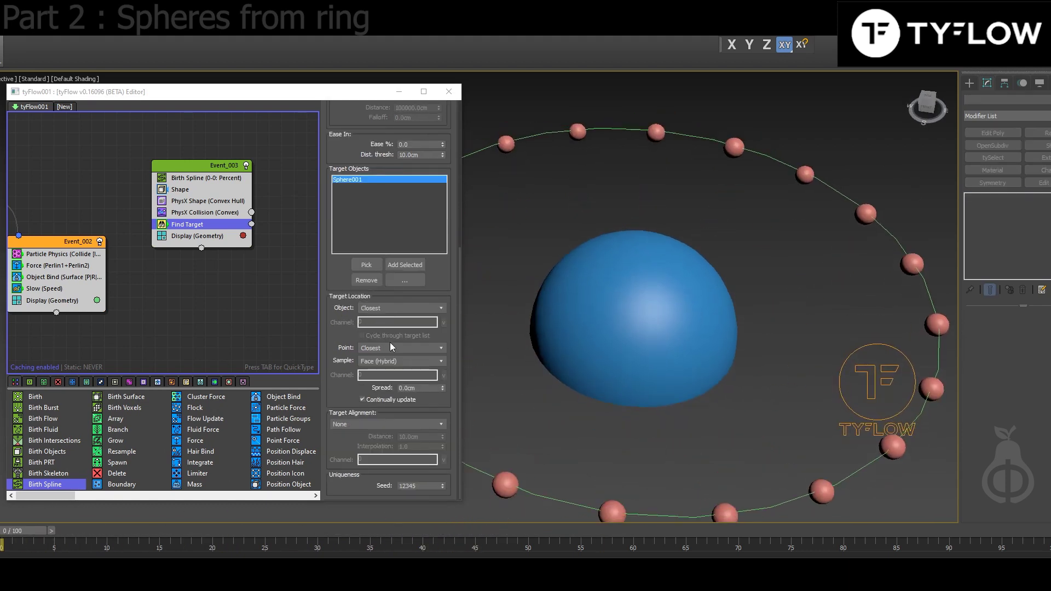
- Set the Find Target operator's target point to Particle Target and check the motion on the timeline
left_click(402, 348)
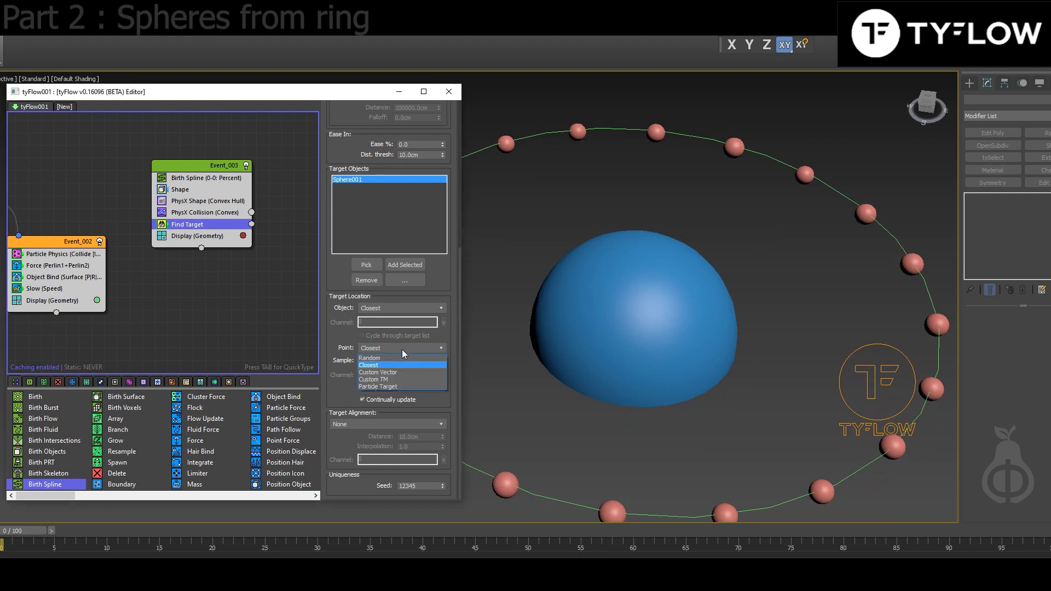
left_click(397, 387)
left_click_drag(25, 534, 2, 543)
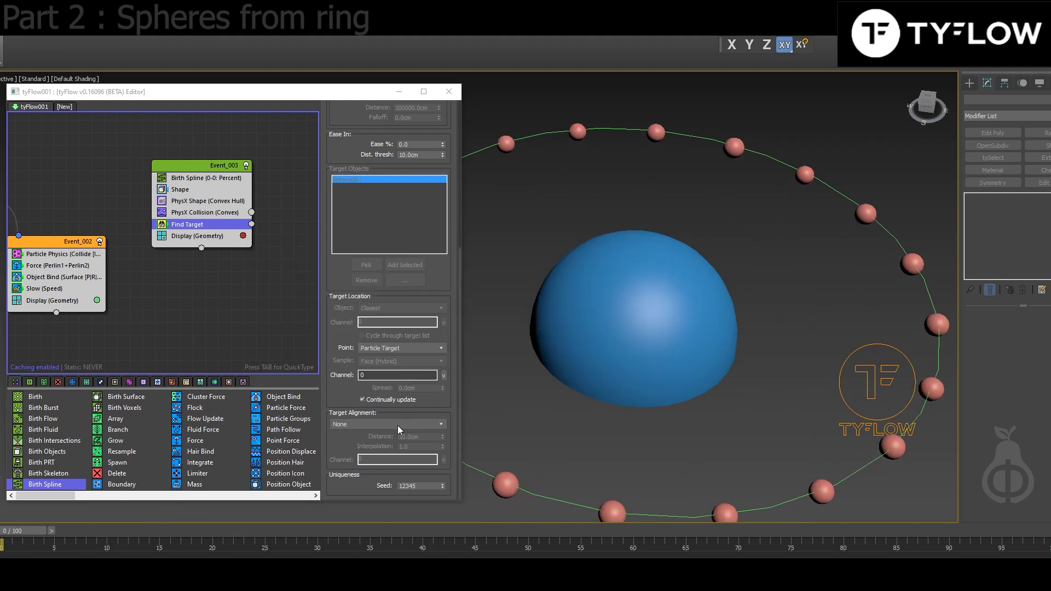
- Add a Scale operator between Find Target and Display in Event_003
left_click(201, 166)
key("Tab")
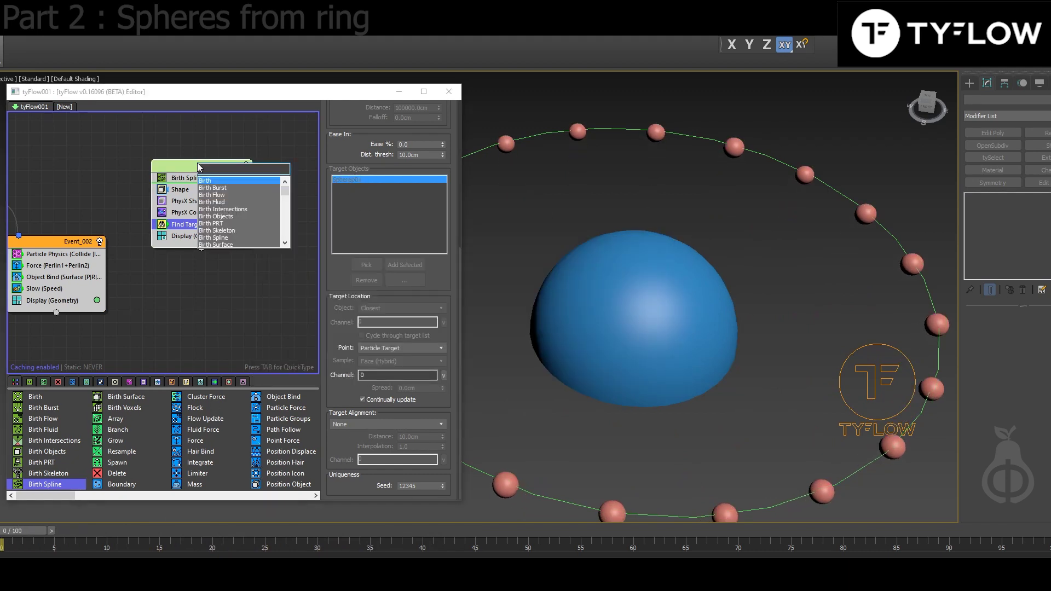
type("sc")
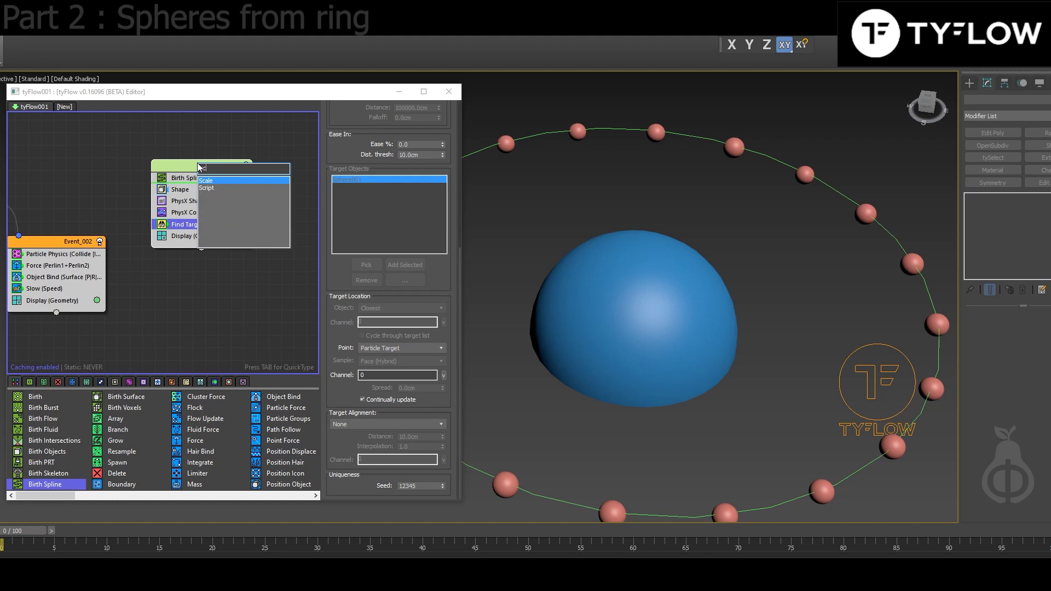
key("Return")
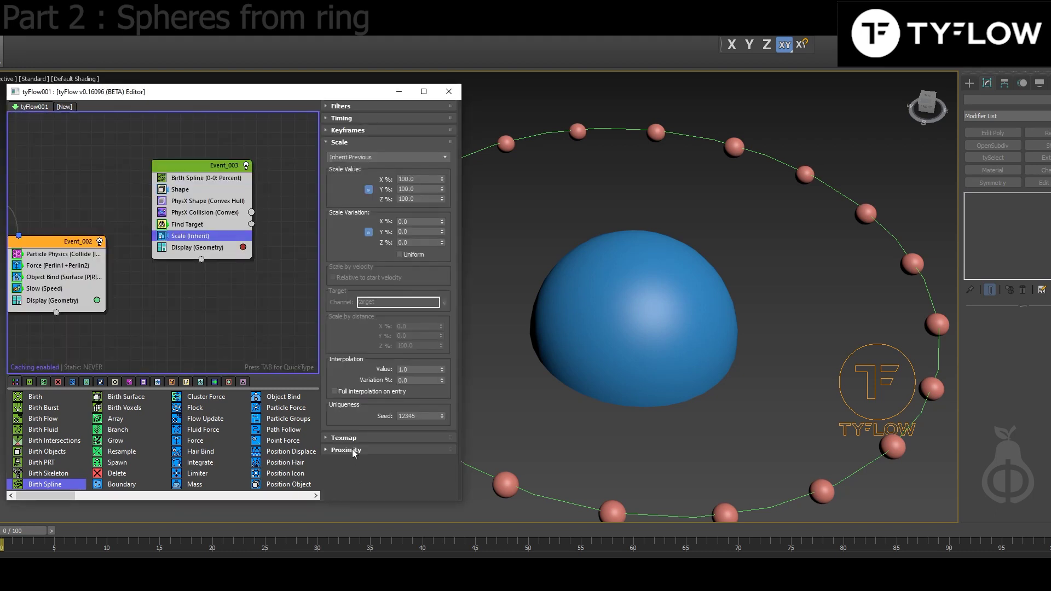
- Turn on Multiply by proximity for the Scale operator, pick the blue hemisphere as its object, and scrub the timeline to frame 21
left_click(347, 450)
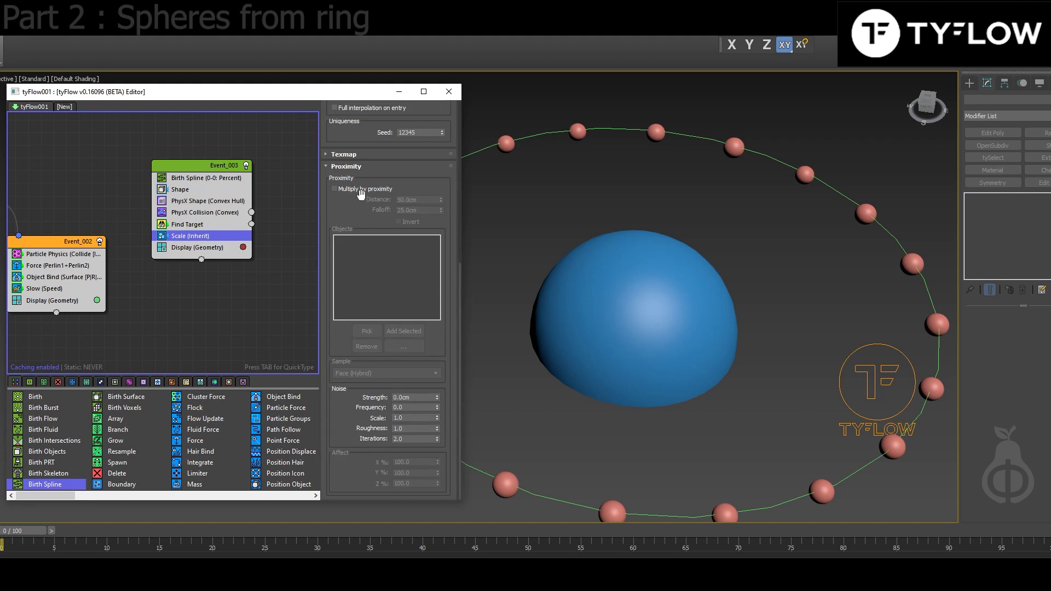
left_click(335, 189)
left_click(366, 331)
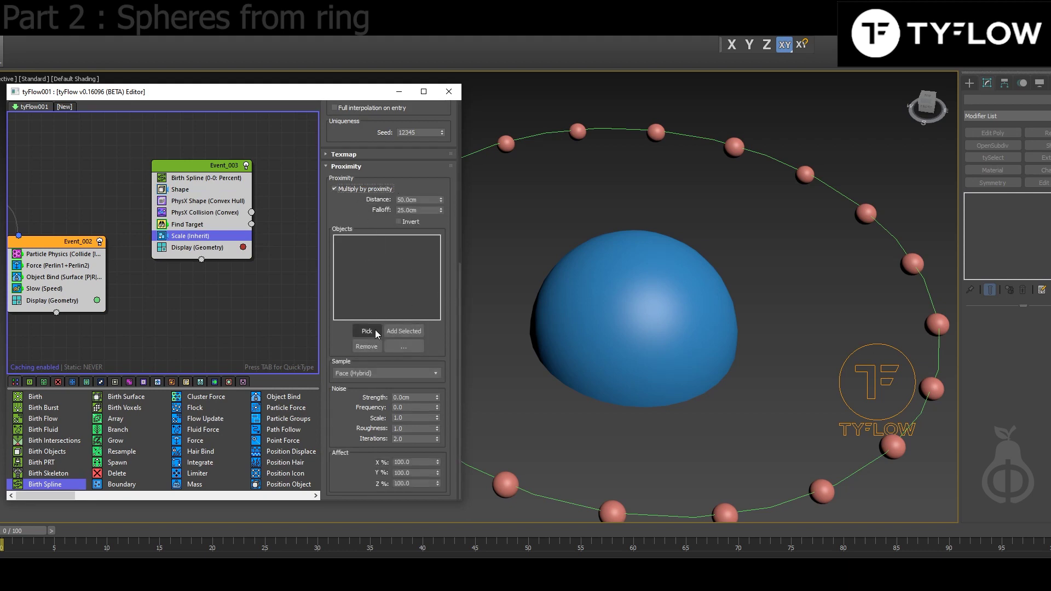
left_click(639, 307)
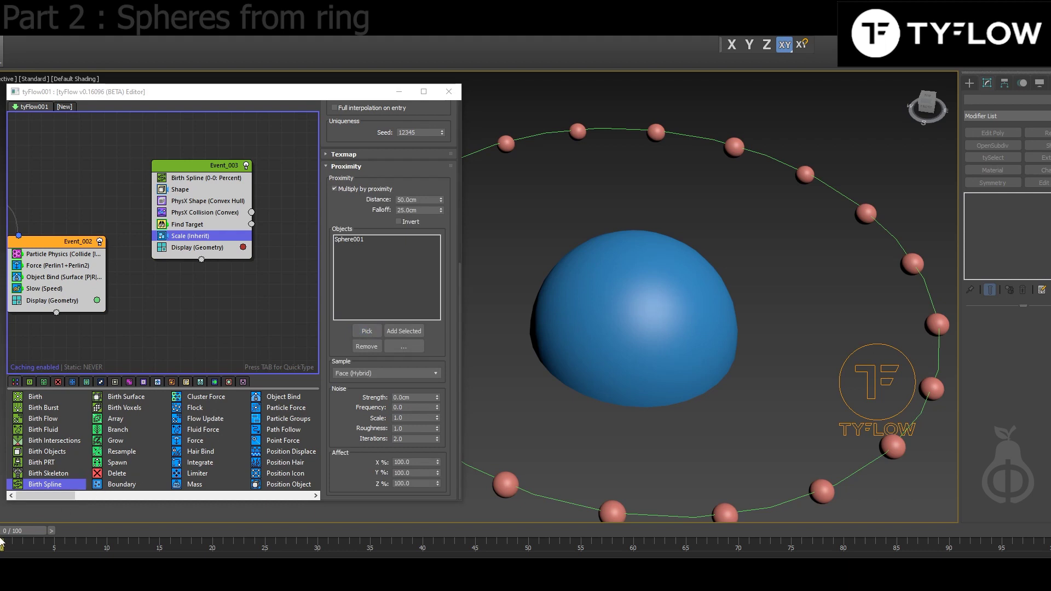
left_click_drag(8, 536, 223, 547)
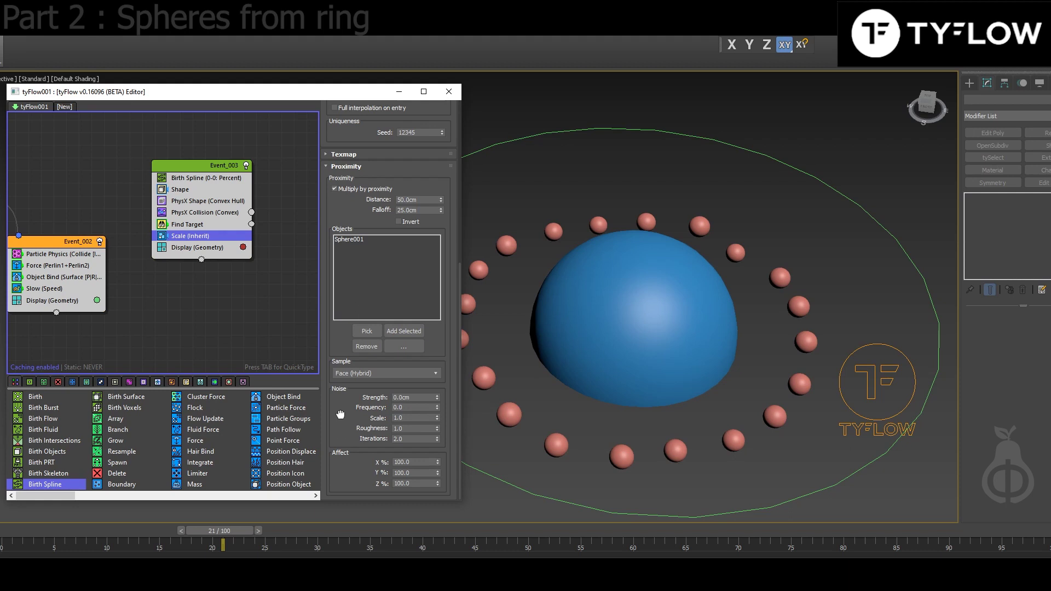
- Set the Scale operator's proximity distance to 33.6 cm and falloff to 139 cm, and check the sphere sizes on the timeline
double_click(416, 199)
type("33.6")
key("Return")
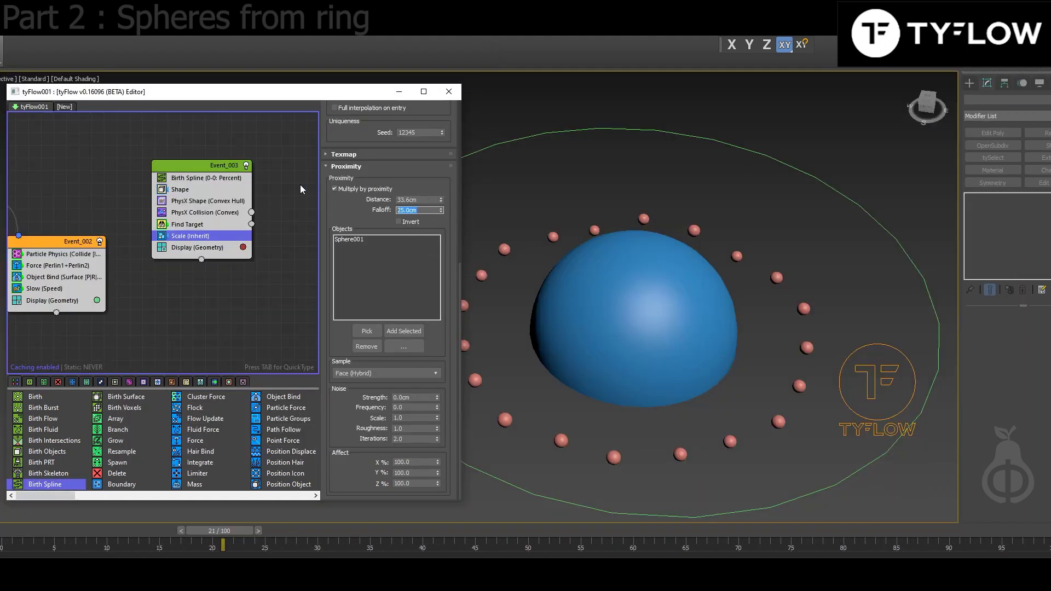
type("1")
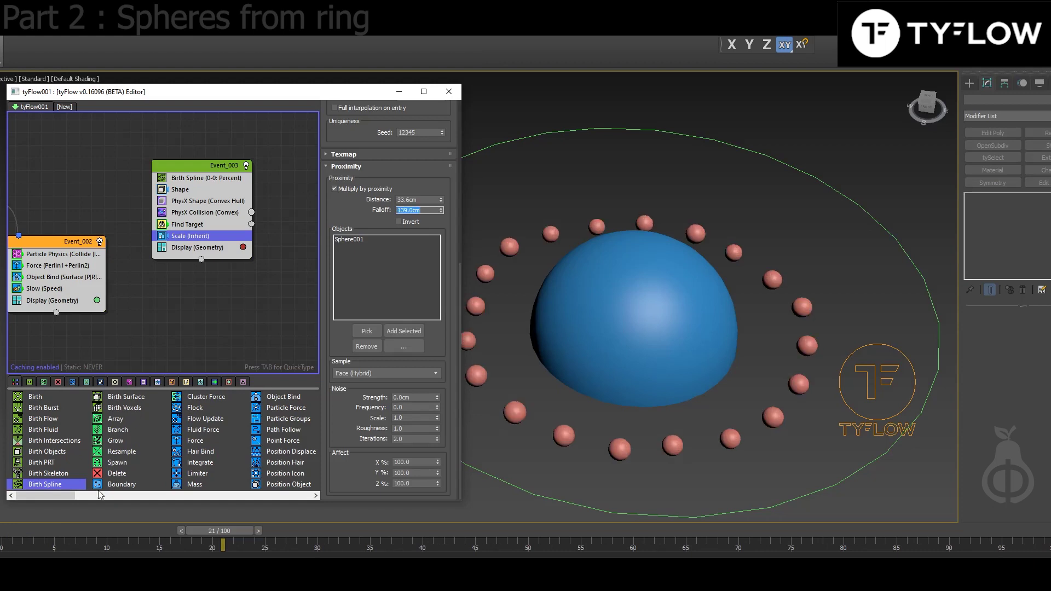
left_click_drag(21, 530, 241, 502)
- Set the Scale operator's timing to Continuous and return to frame 0
scroll(415, 179, "up", 5)
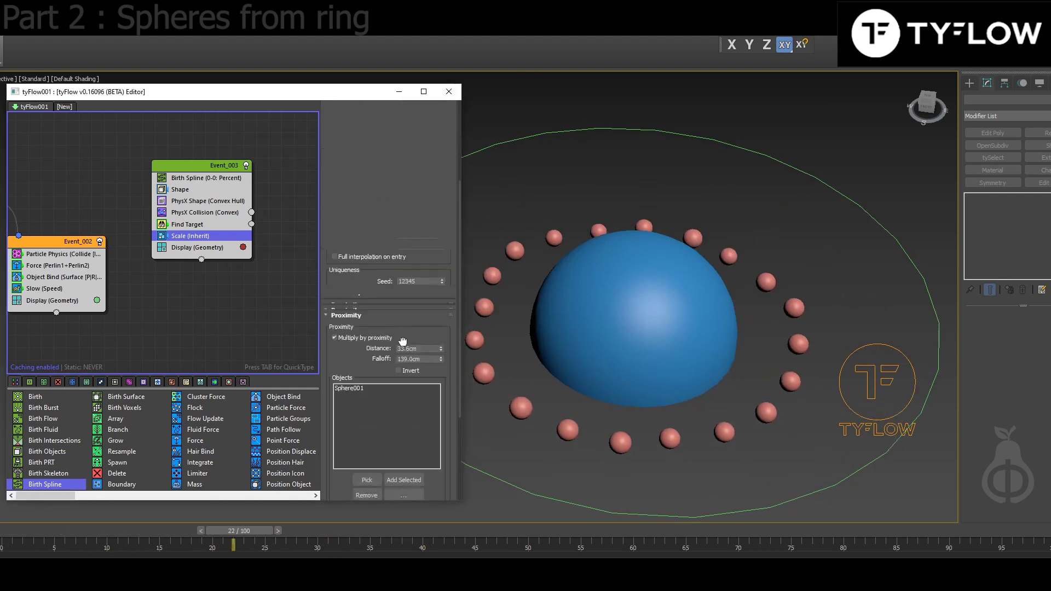
left_click(344, 117)
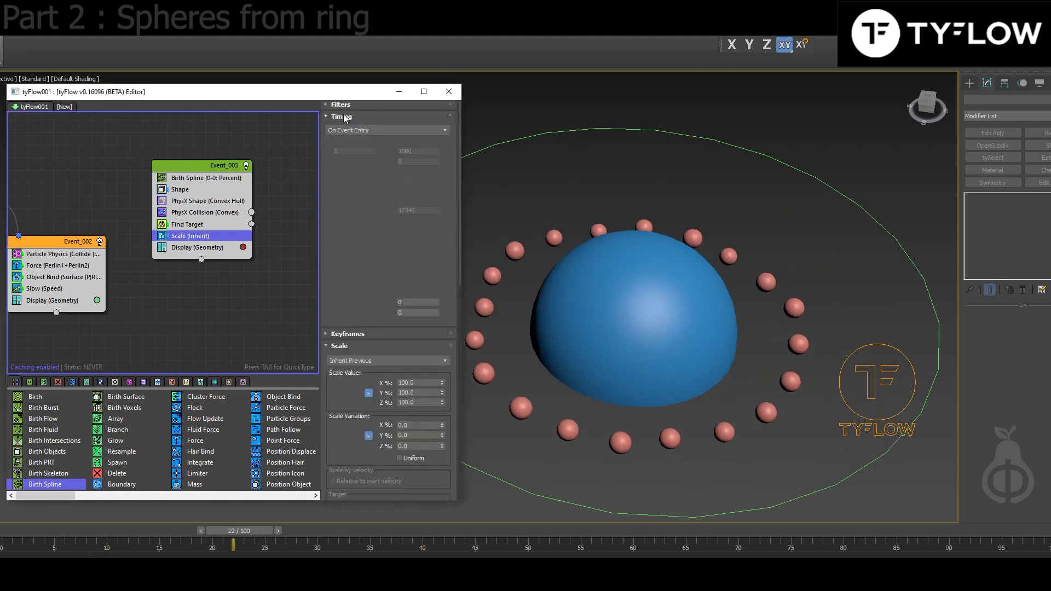
left_click(369, 130)
left_click(356, 154)
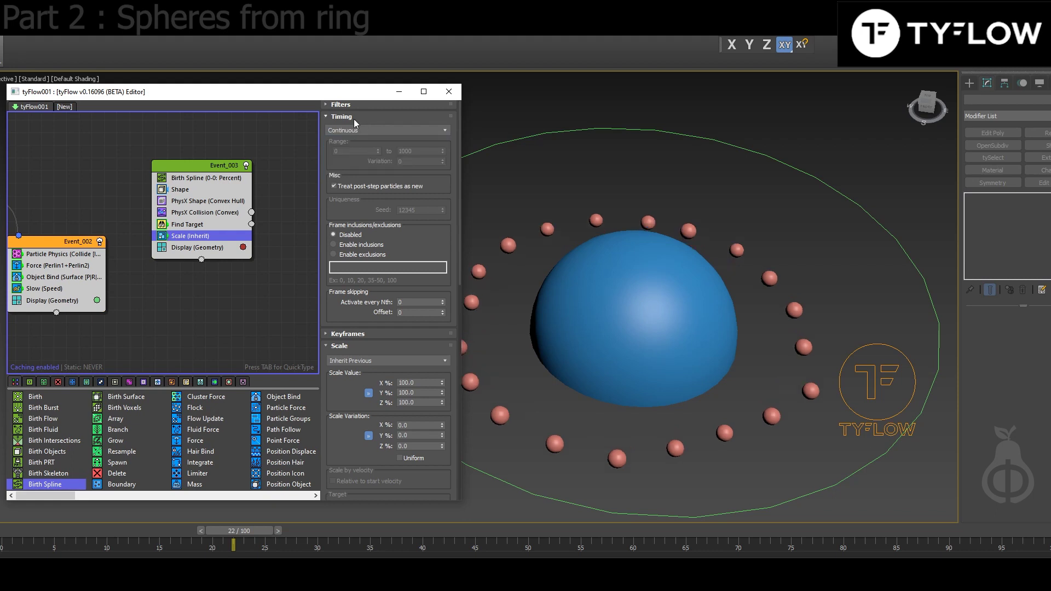
left_click(352, 116)
mouse_move(20, 531)
left_mouse_down()
mouse_move(274, 528)
mouse_move(351, 538)
mouse_move(5, 539)
left_mouse_up()
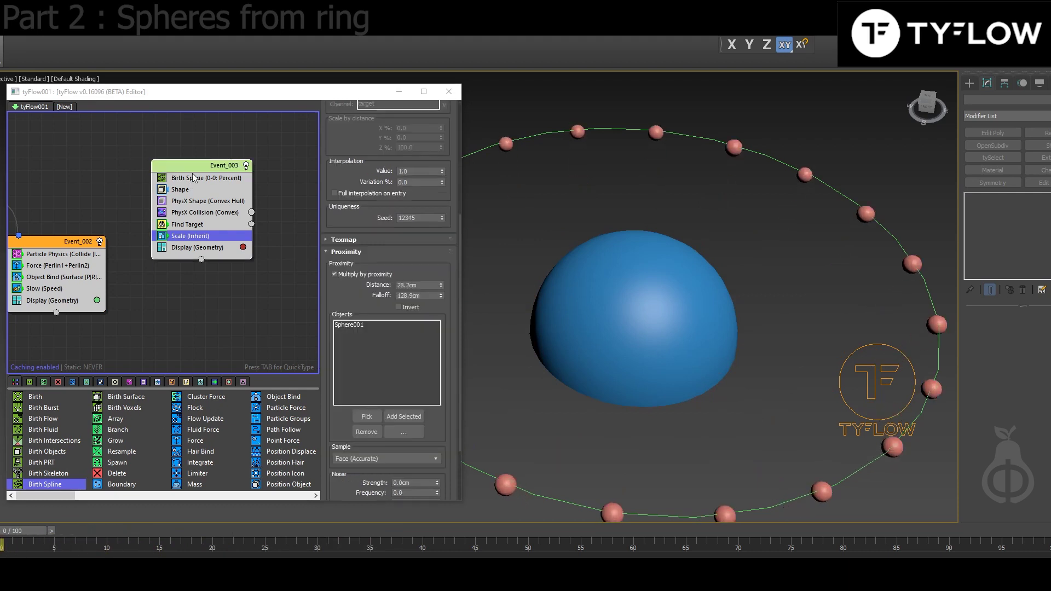
- Add a Spawn operator between Scale and Display in Event_003
key("Tab")
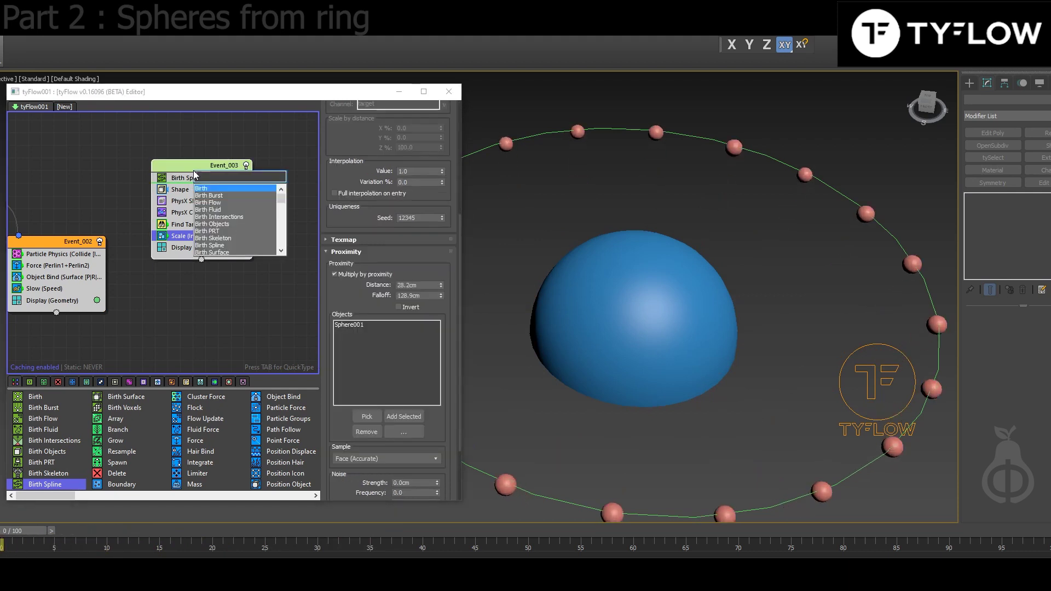
type("sp")
key("Return")
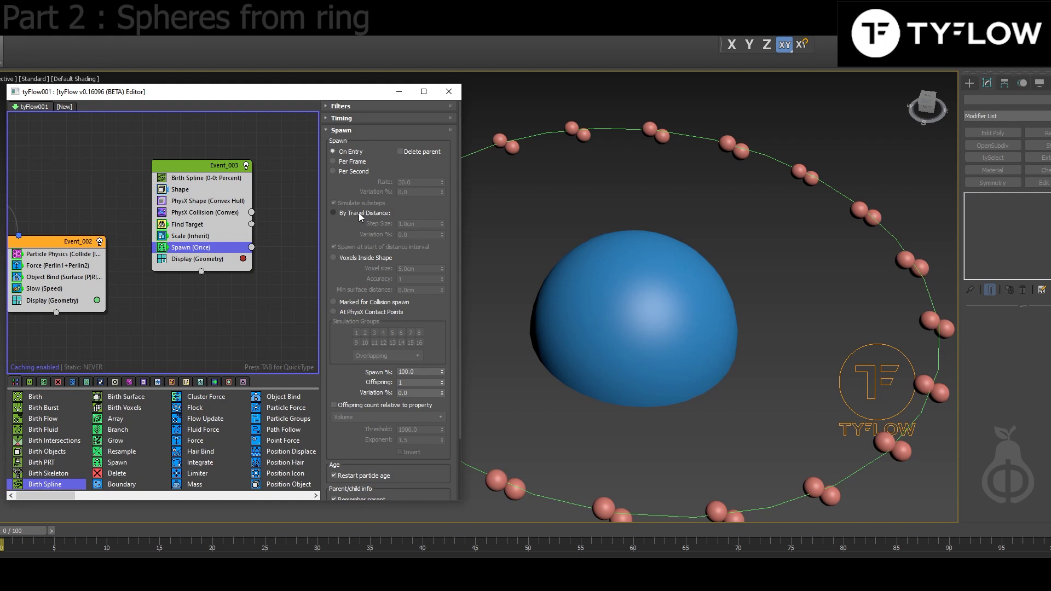
- Make the Spawn operator emit By Travel Distance with a 10 cm step size, preview the result, and return to frame 0
left_click(361, 214)
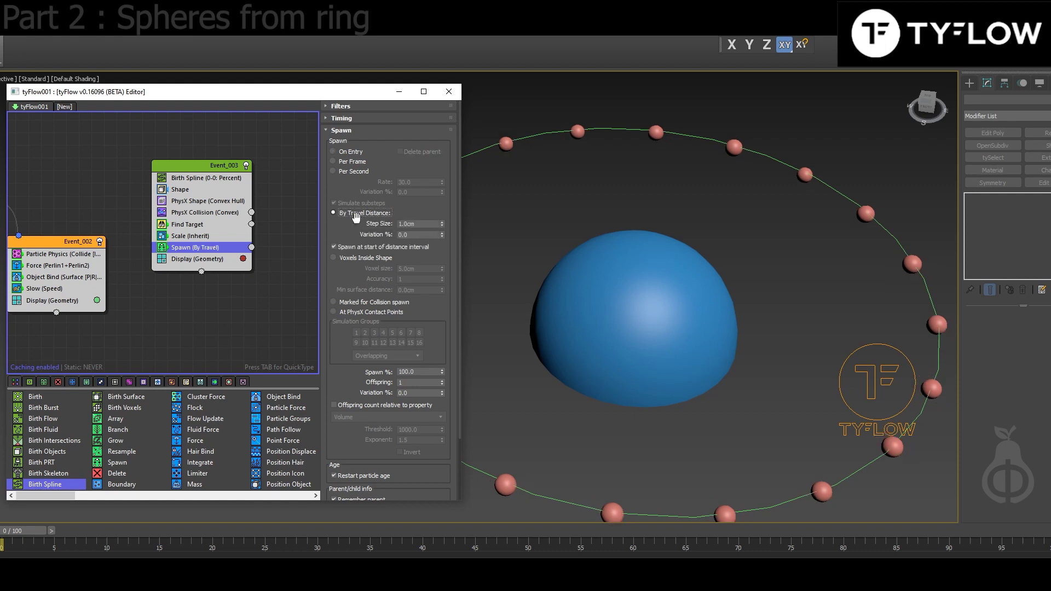
double_click(426, 225)
type("10")
key("Return")
left_click_drag(18, 531, 466, 531)
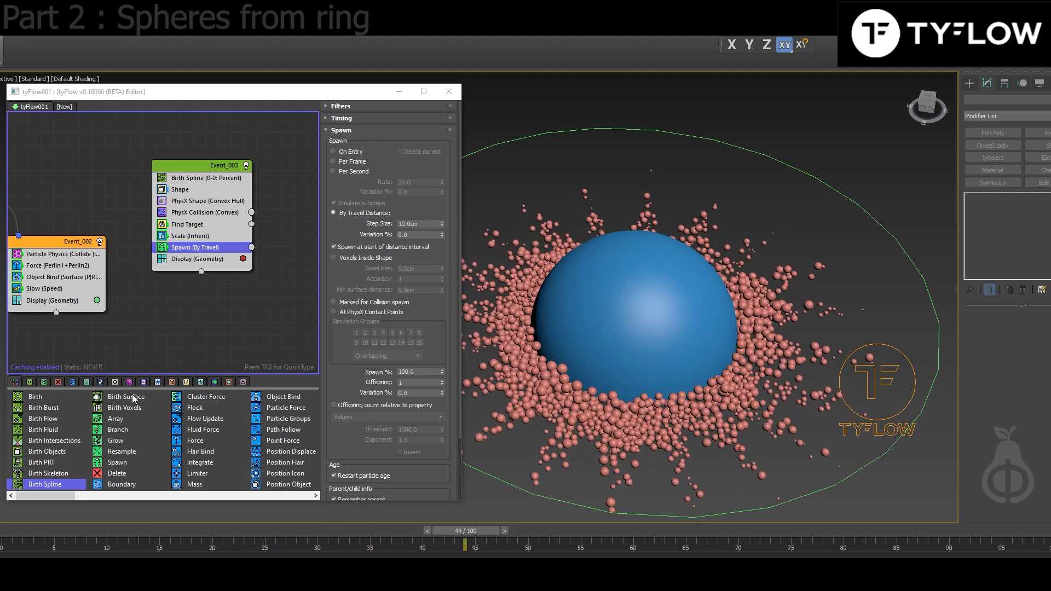
left_click_drag(31, 533, 10, 539)
- Turn Event_001 back on so its particles show on the hemisphere
middle_click_drag(194, 302, 300, 333)
scroll(301, 334, "down", 1)
left_click(118, 188)
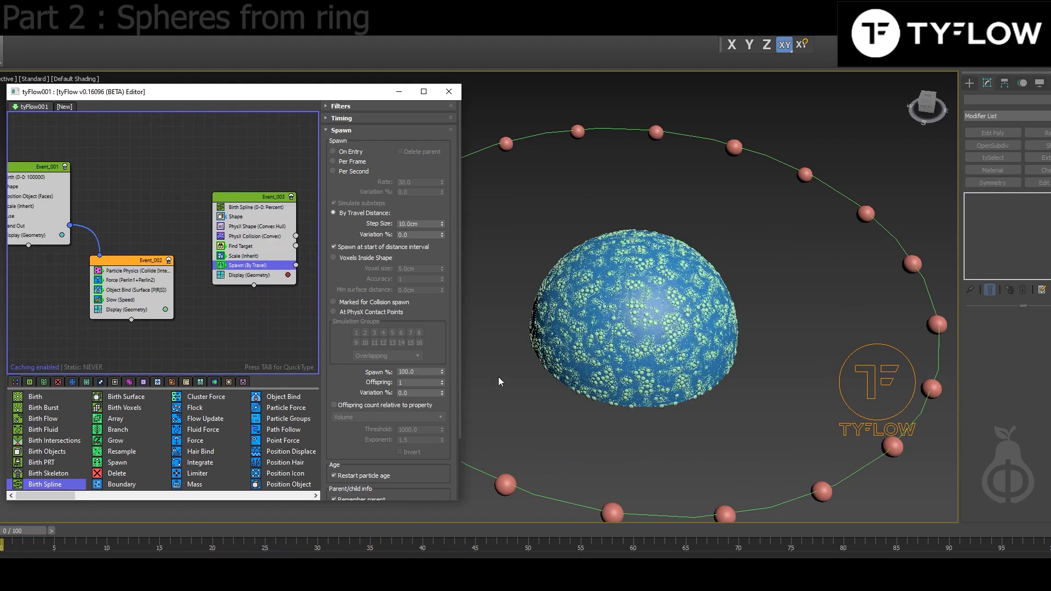
- Select the ring circle spline and make it renderable with Enable In Renderer and Enable In Viewport
left_click(727, 433)
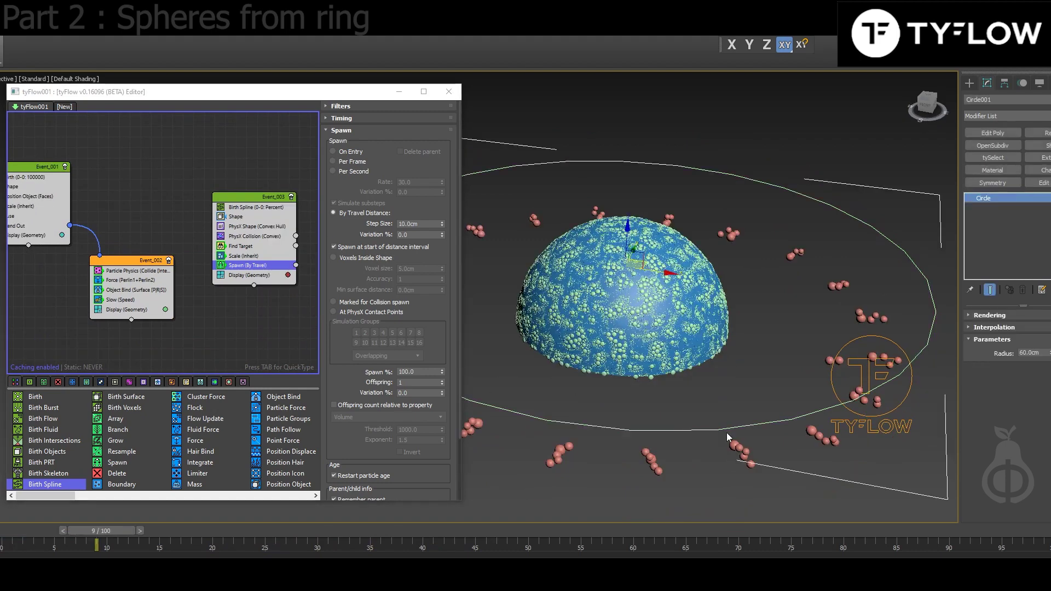
left_click(1001, 318)
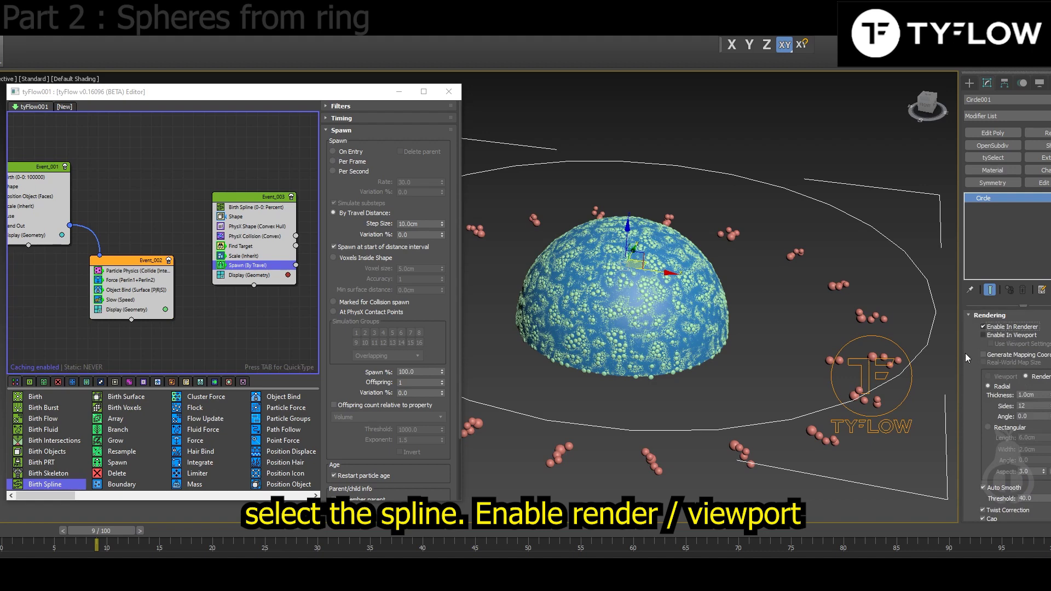
left_click(994, 334)
- Play the simulation and examine both particle systems close up and from a distance, with the ring circle deselected at the end
left_click_drag(135, 531, 185, 539)
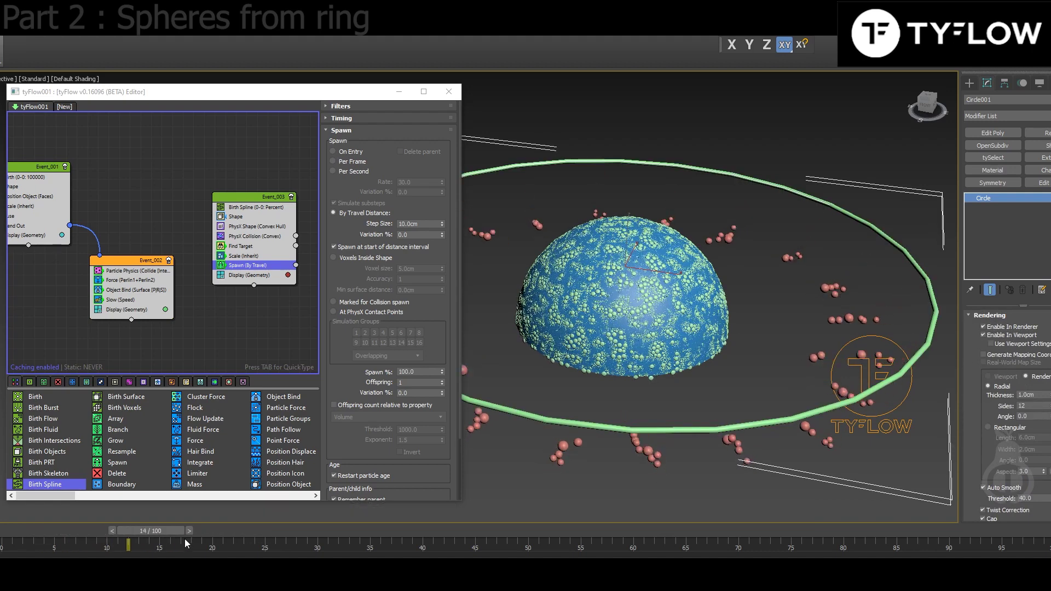
key("slash")
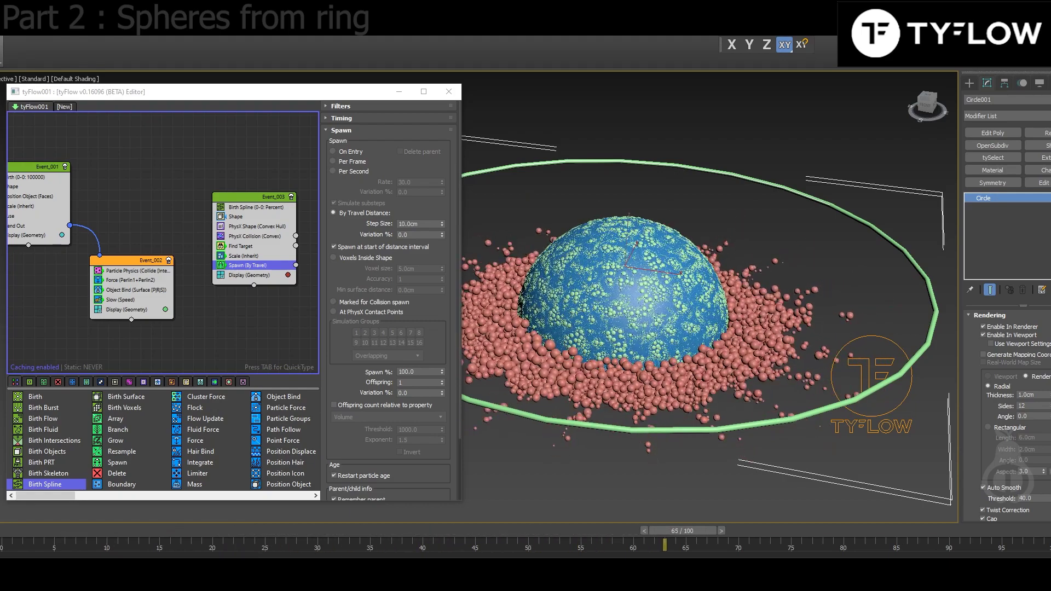
key("slash")
scroll(712, 378, "up", 8)
scroll(694, 335, "down", 8)
scroll(696, 341, "up", 5)
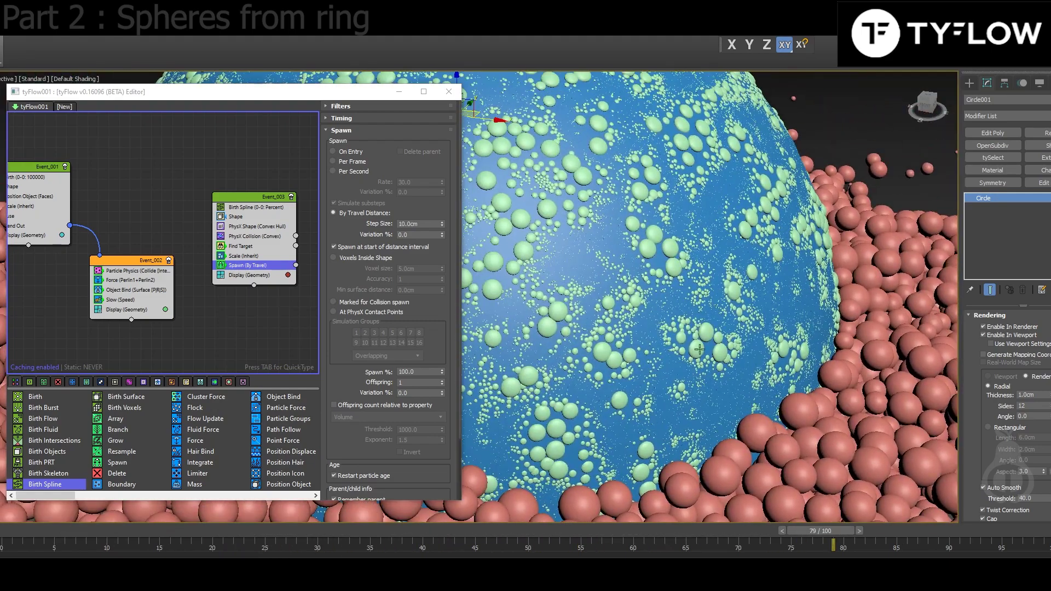
scroll(699, 349, "up", 3)
left_click_drag(12, 536, 493, 536)
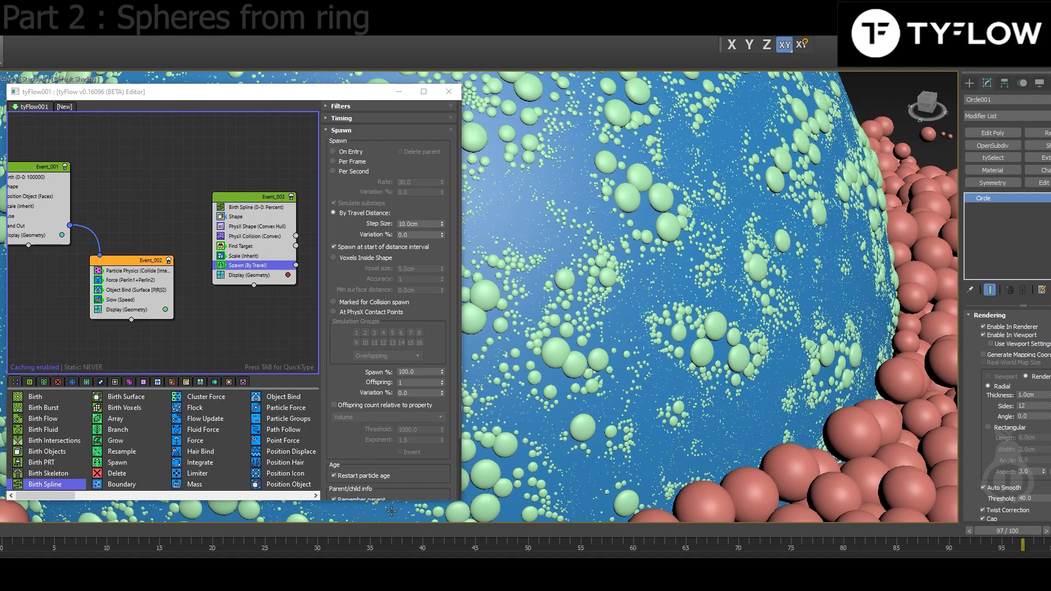
scroll(488, 377, "down", 5)
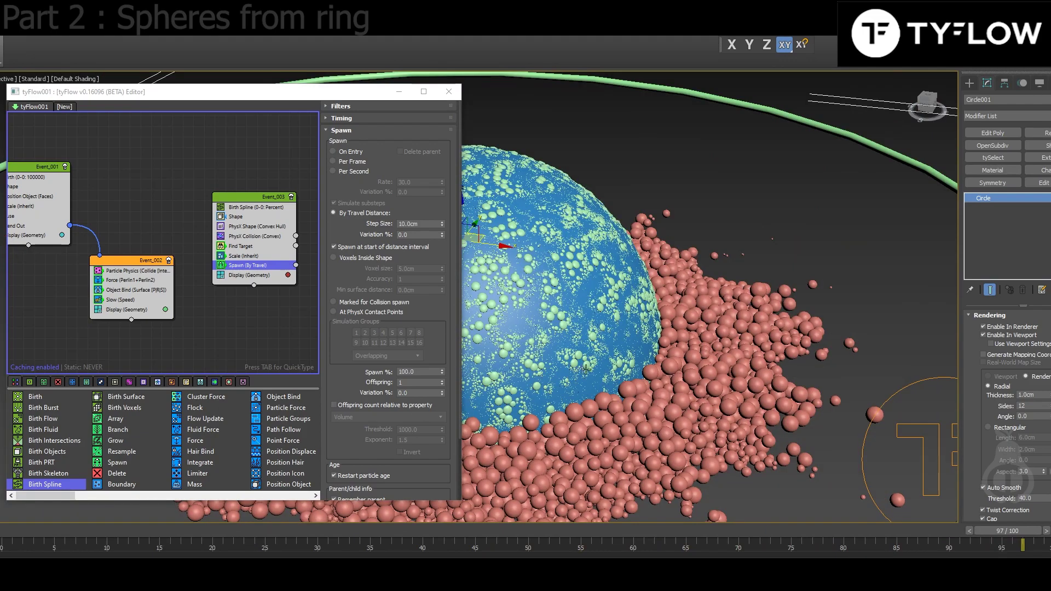
middle_click_drag(586, 370, 745, 366, "alt")
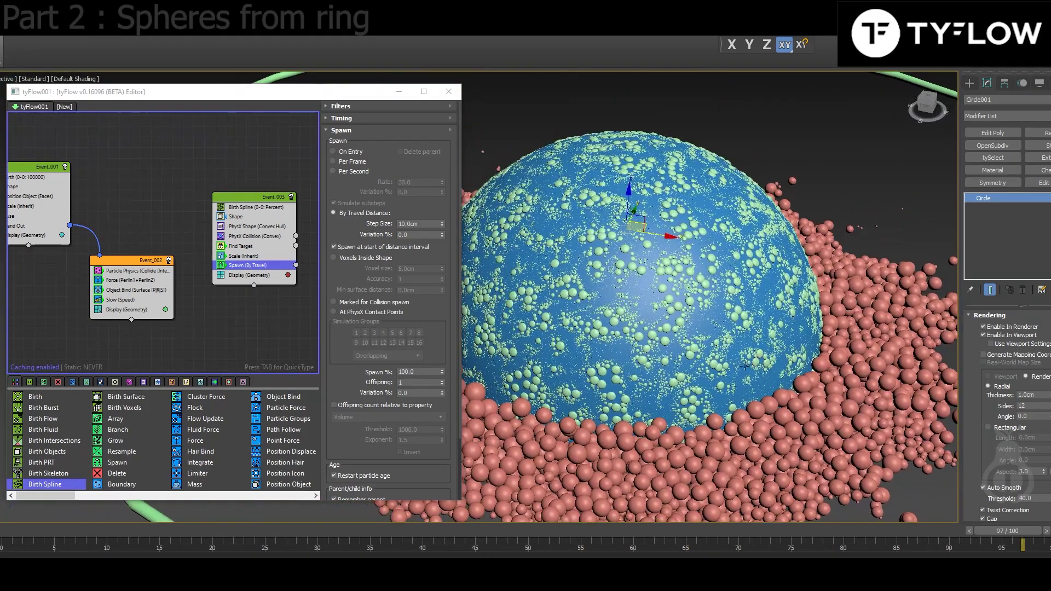
scroll(583, 378, "down", 4)
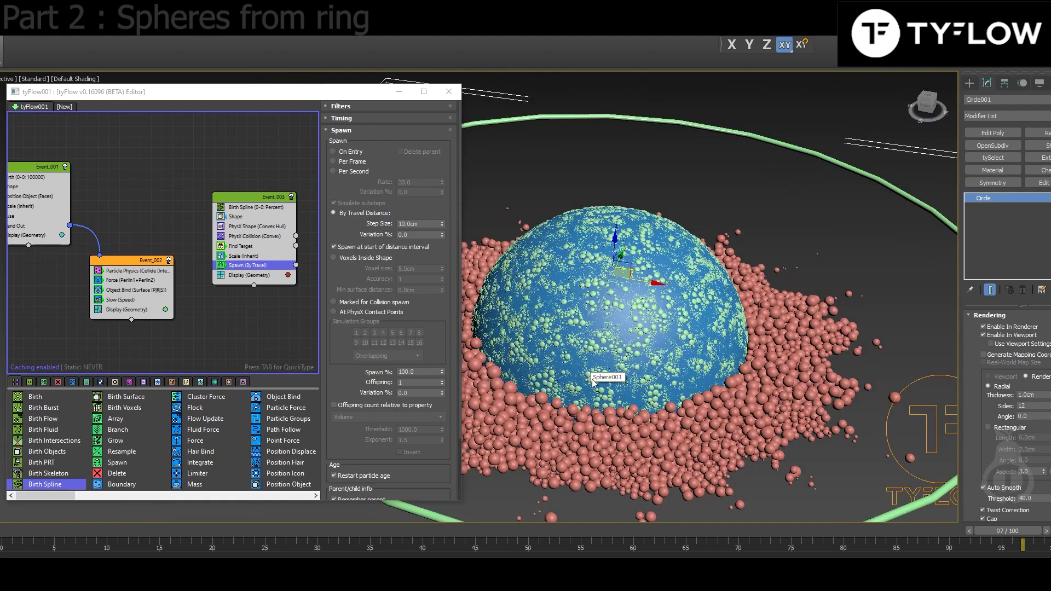
left_click(746, 478)
middle_click_drag(545, 415, 617, 325)
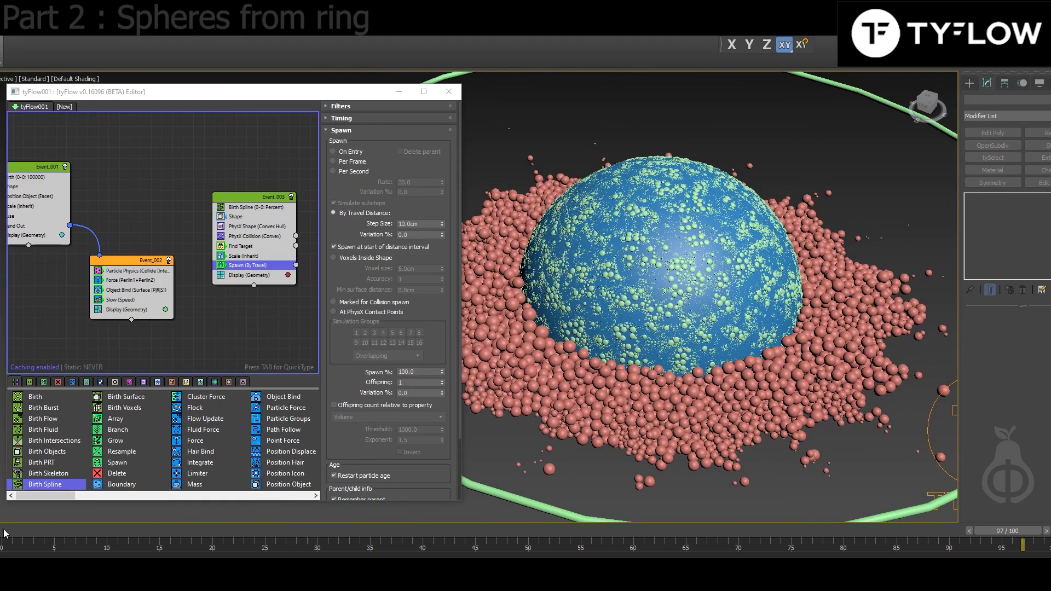